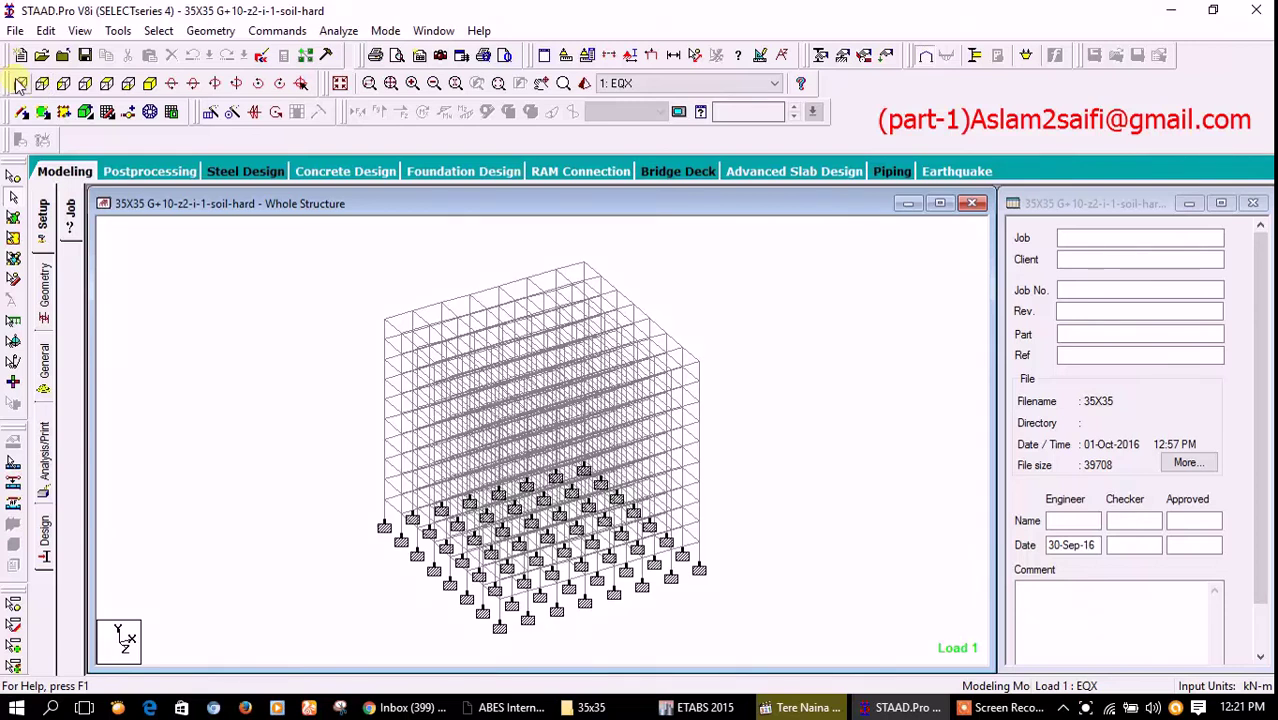
Step: Isolate the top beam in a new STAAD.Pro view and switch to Top view
right_click(789, 292)
left_click(887, 495)
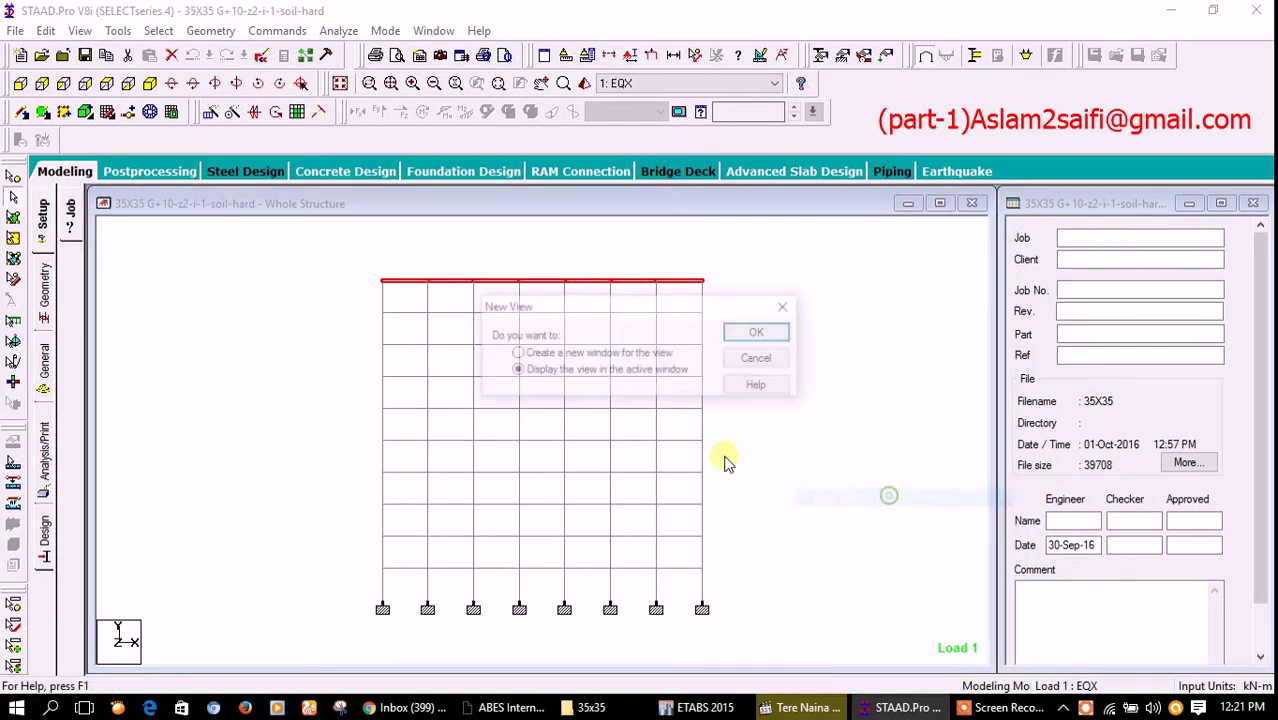
left_click(757, 332)
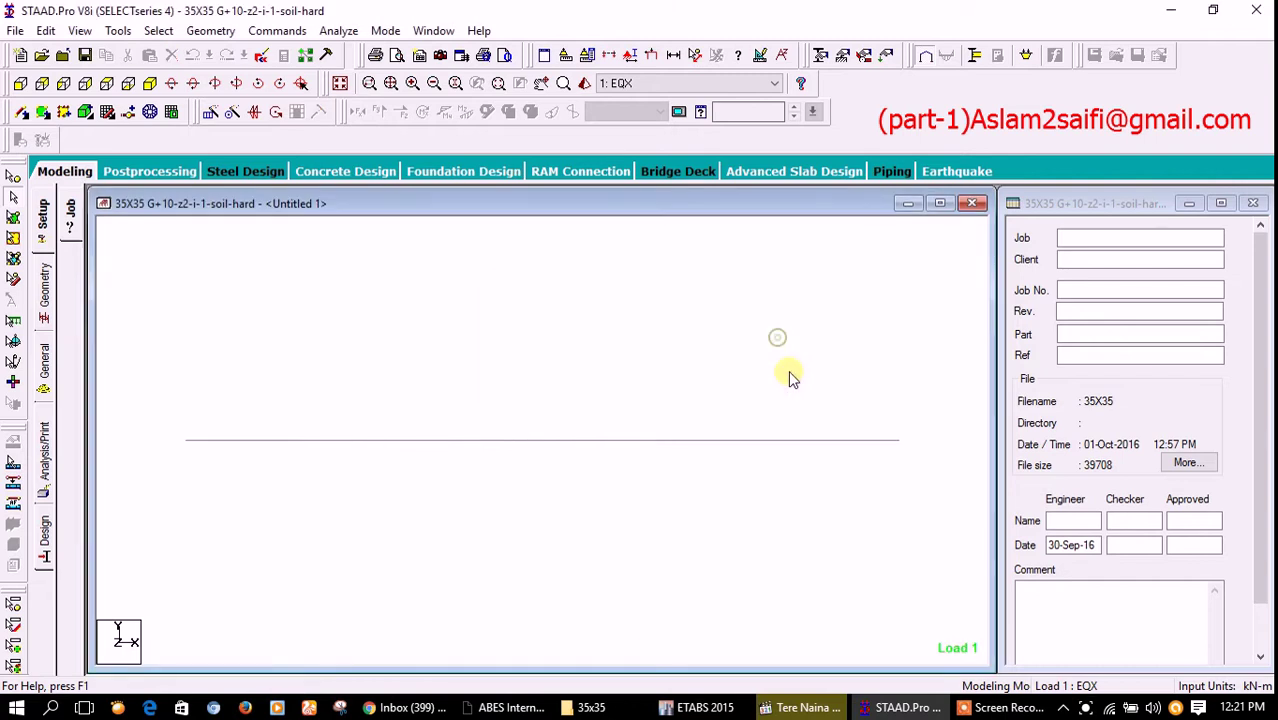
left_click(110, 83)
Step: Measure the plan with Display Distance: 35 m width, 35 m depth and a 5 m bay
left_click(693, 55)
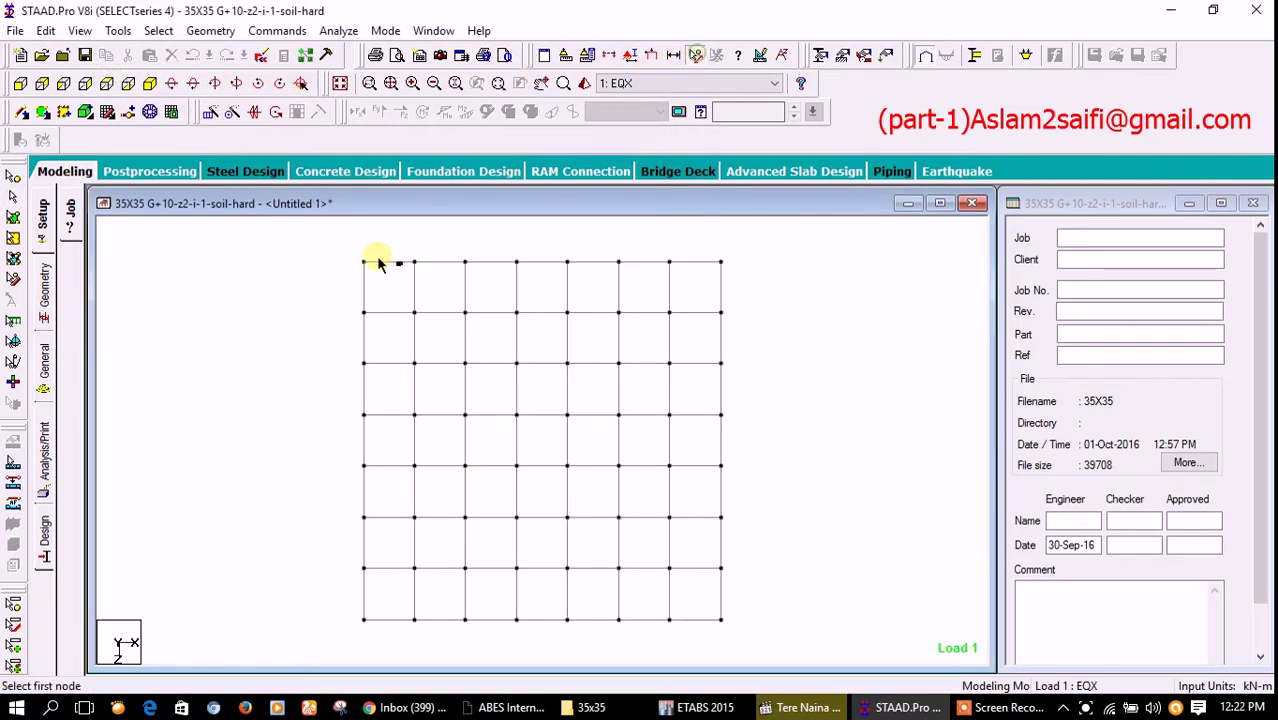
left_click(364, 262)
left_click(720, 262)
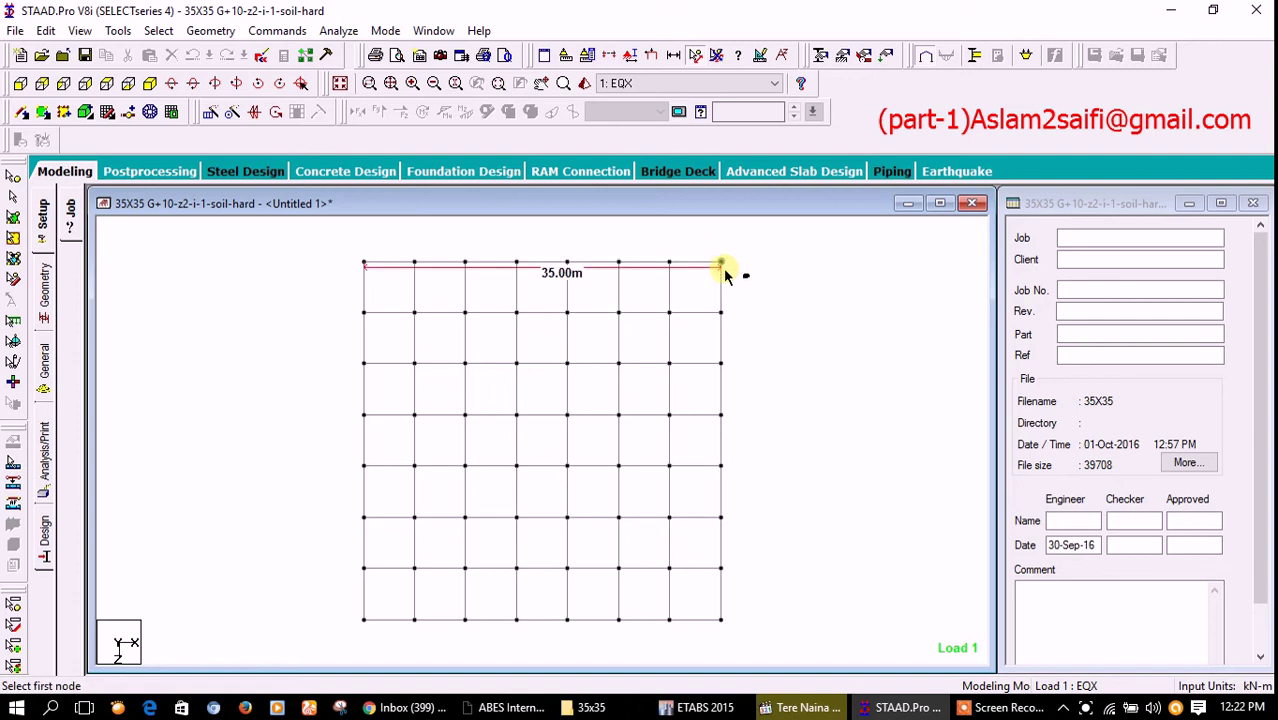
left_click(720, 263)
left_click(720, 618)
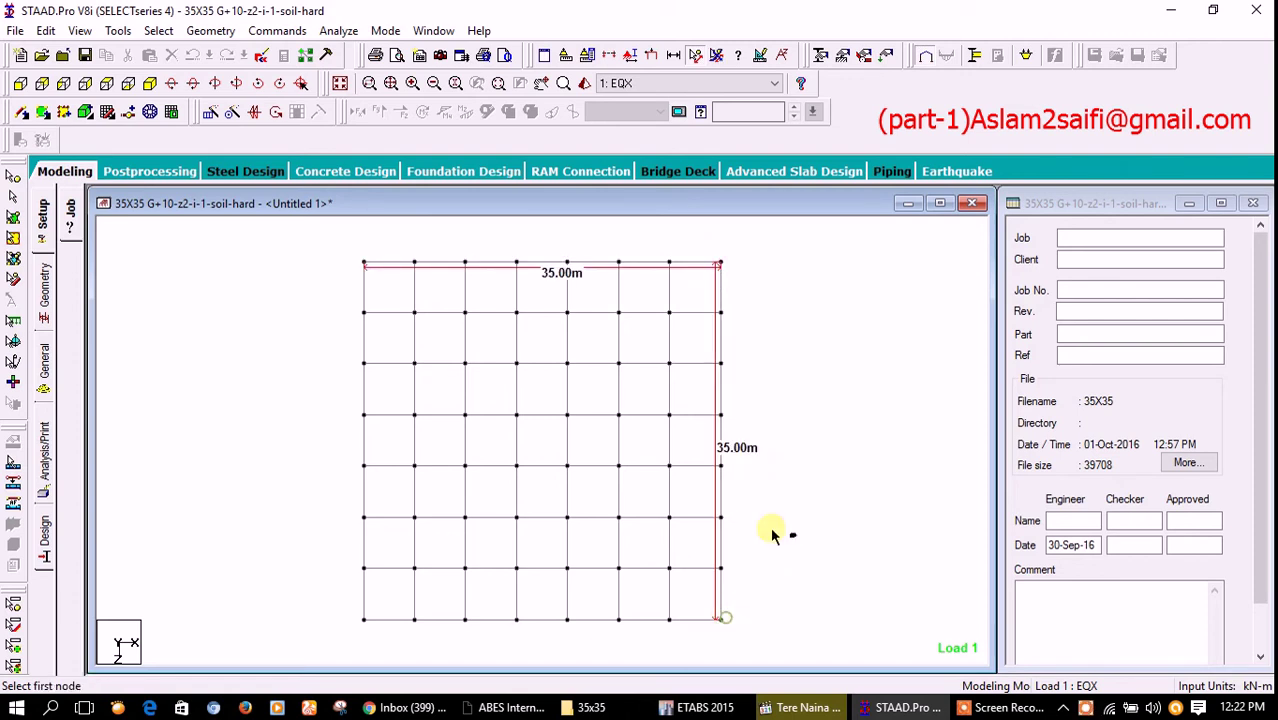
left_click(720, 264)
left_click(720, 312)
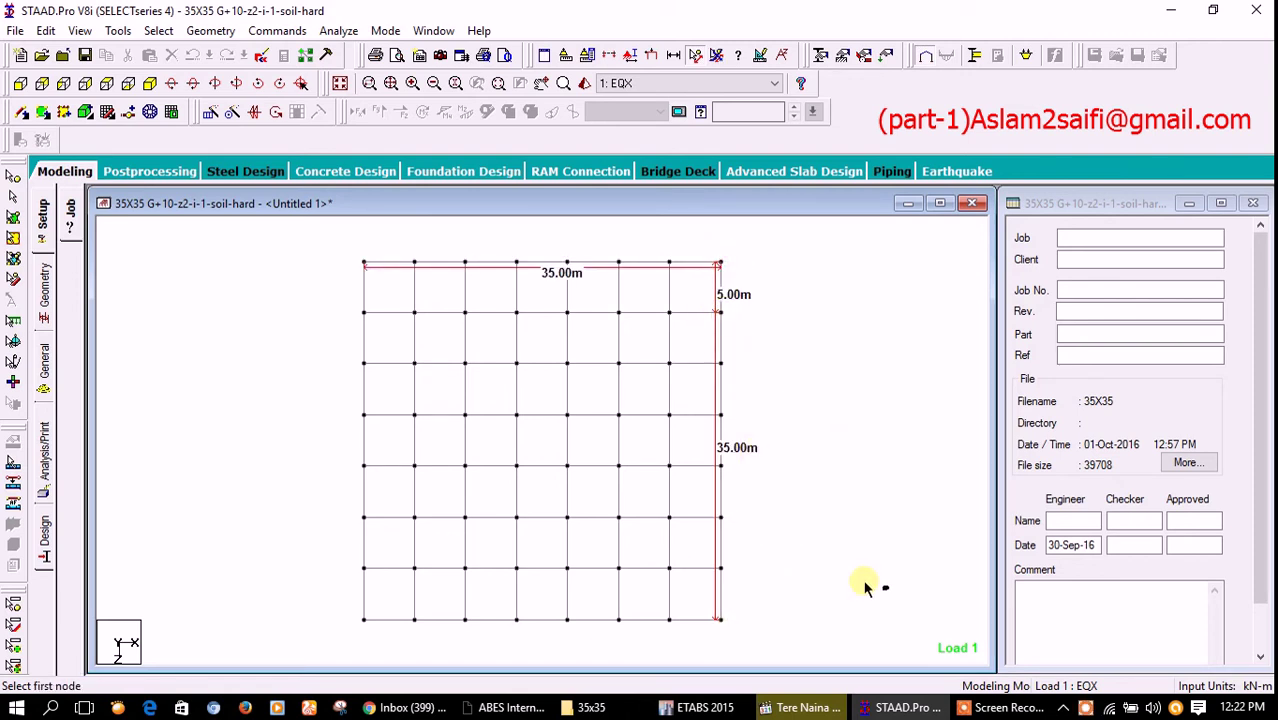
left_click(700, 707)
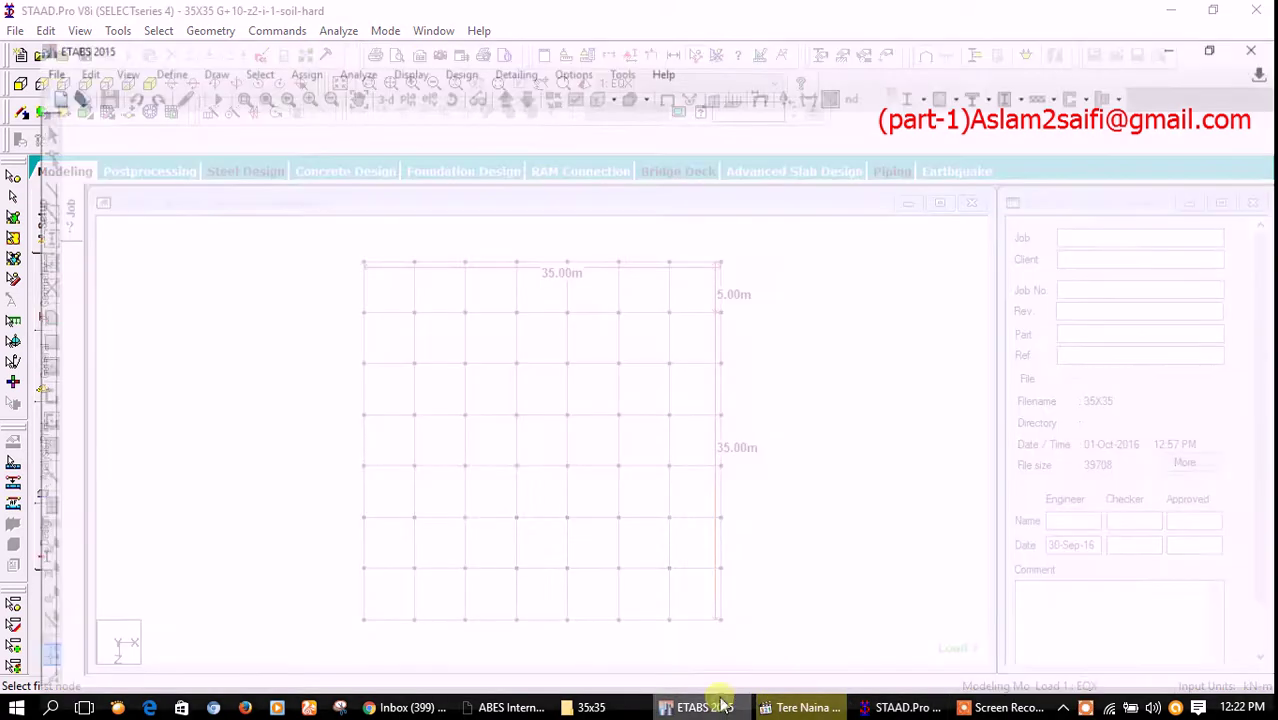
Step: Initialize a new ETABS model with Metric SI units, Indian sections, IS 800:2007 and IS 456:2000
left_click(30, 60)
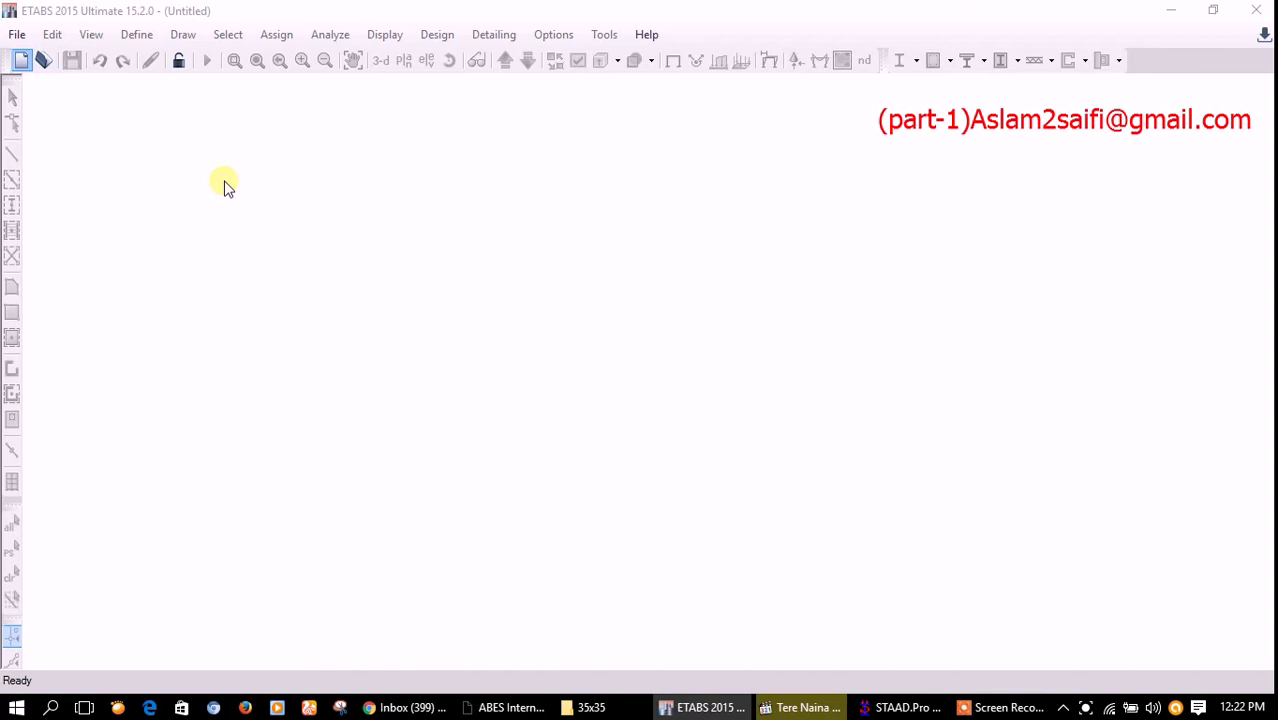
left_click(736, 334)
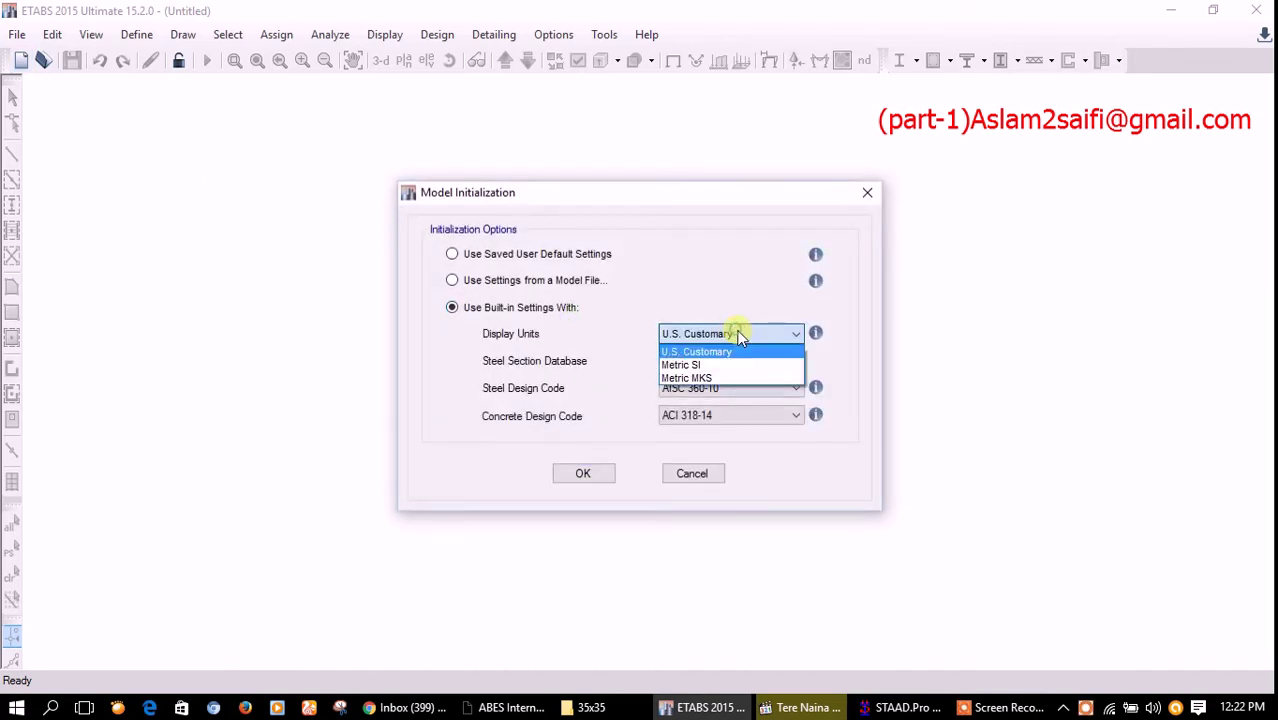
left_click(726, 366)
left_click(735, 362)
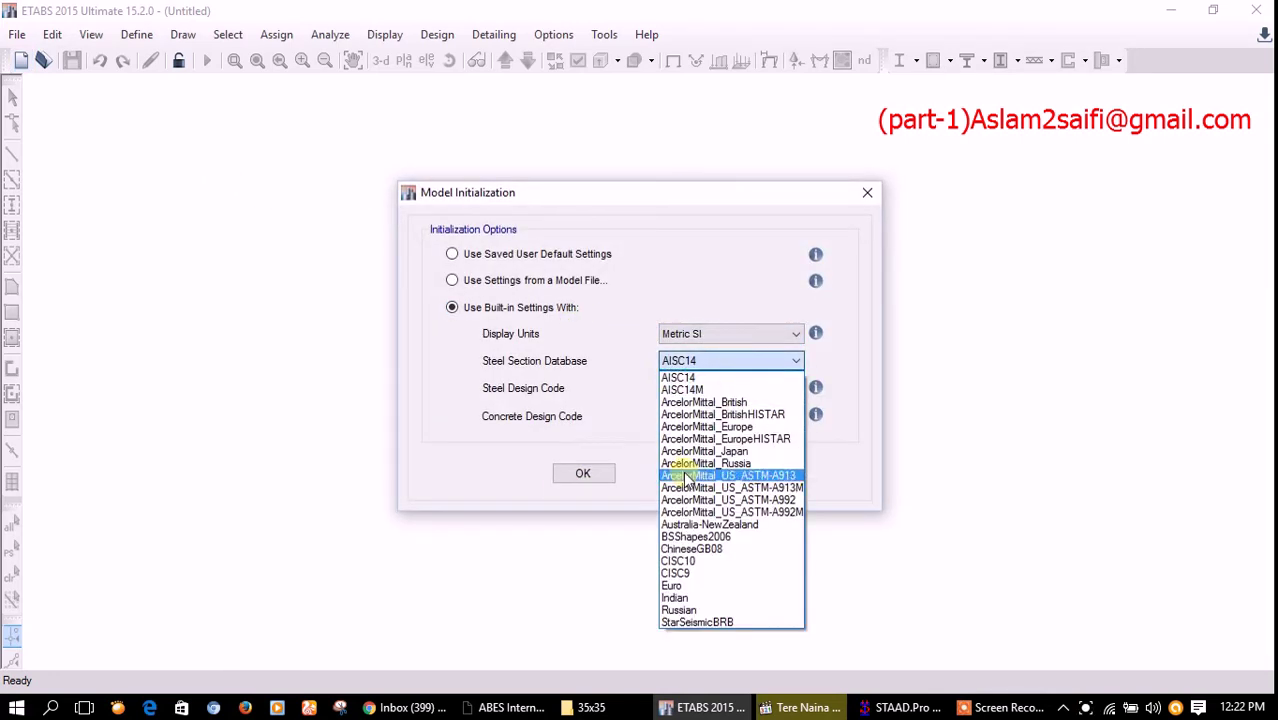
left_click(678, 598)
left_click(720, 386)
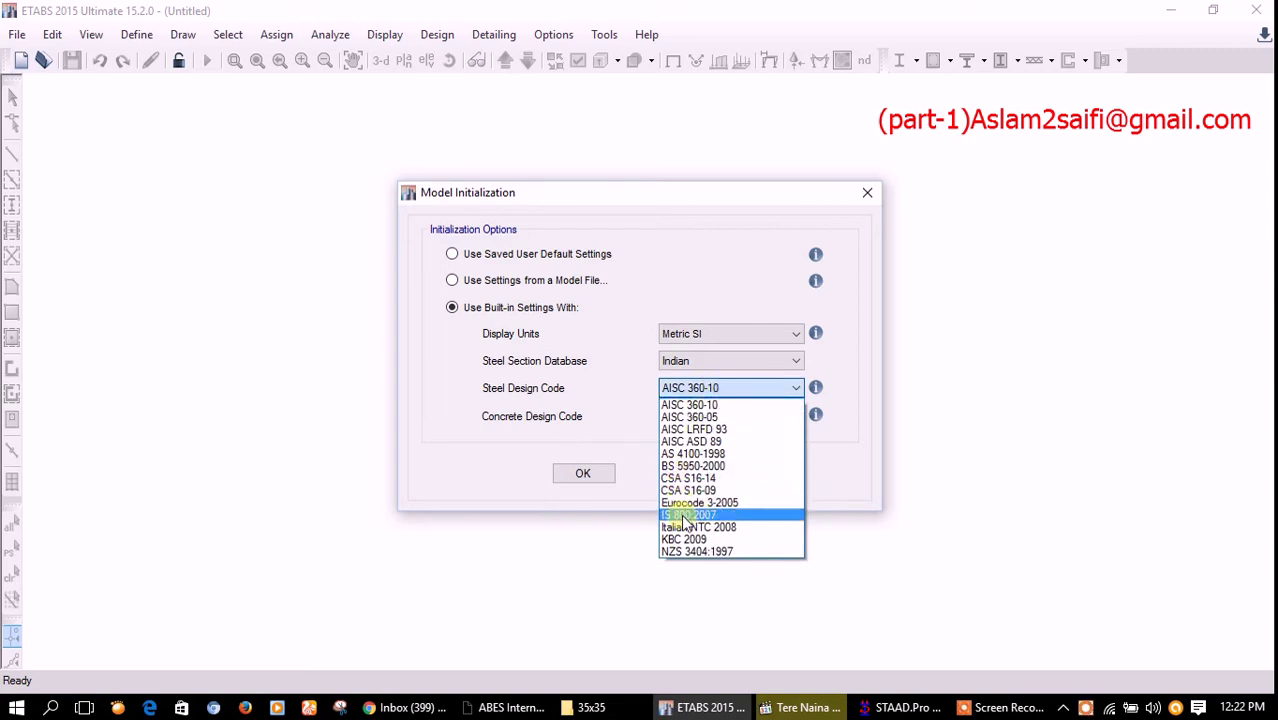
left_click(690, 514)
left_click(700, 416)
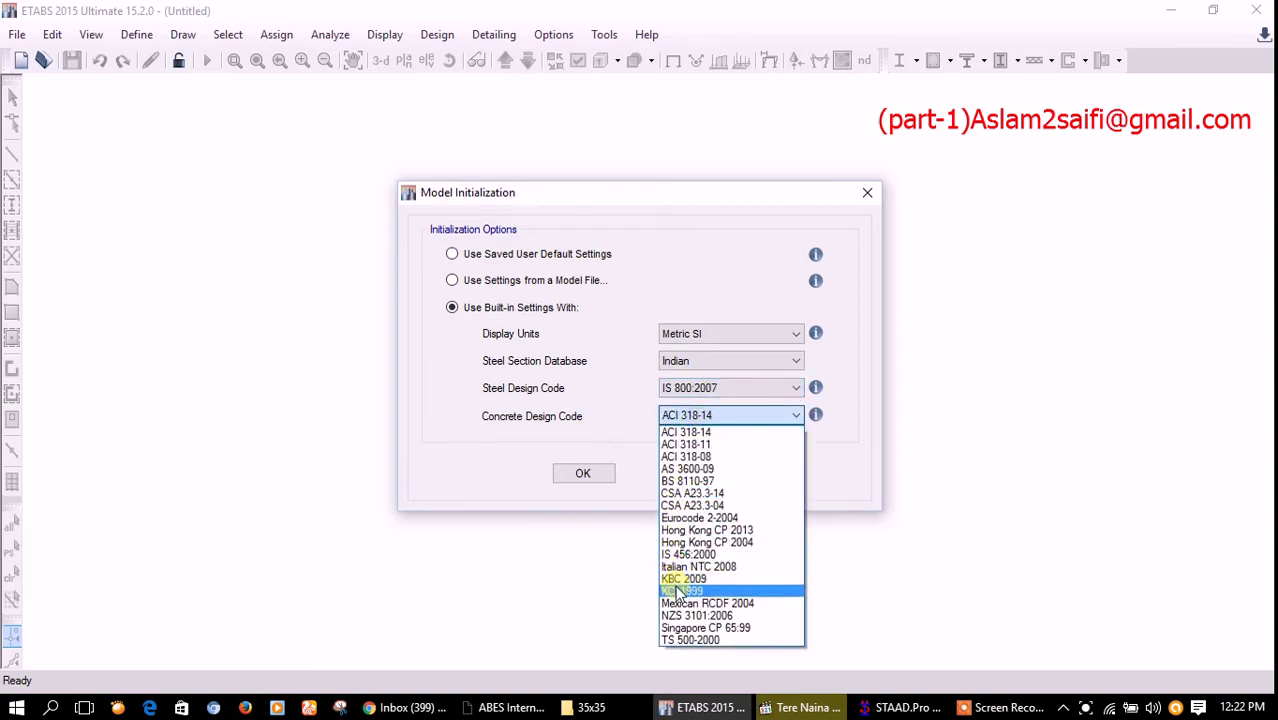
left_click(688, 554)
left_click(606, 466)
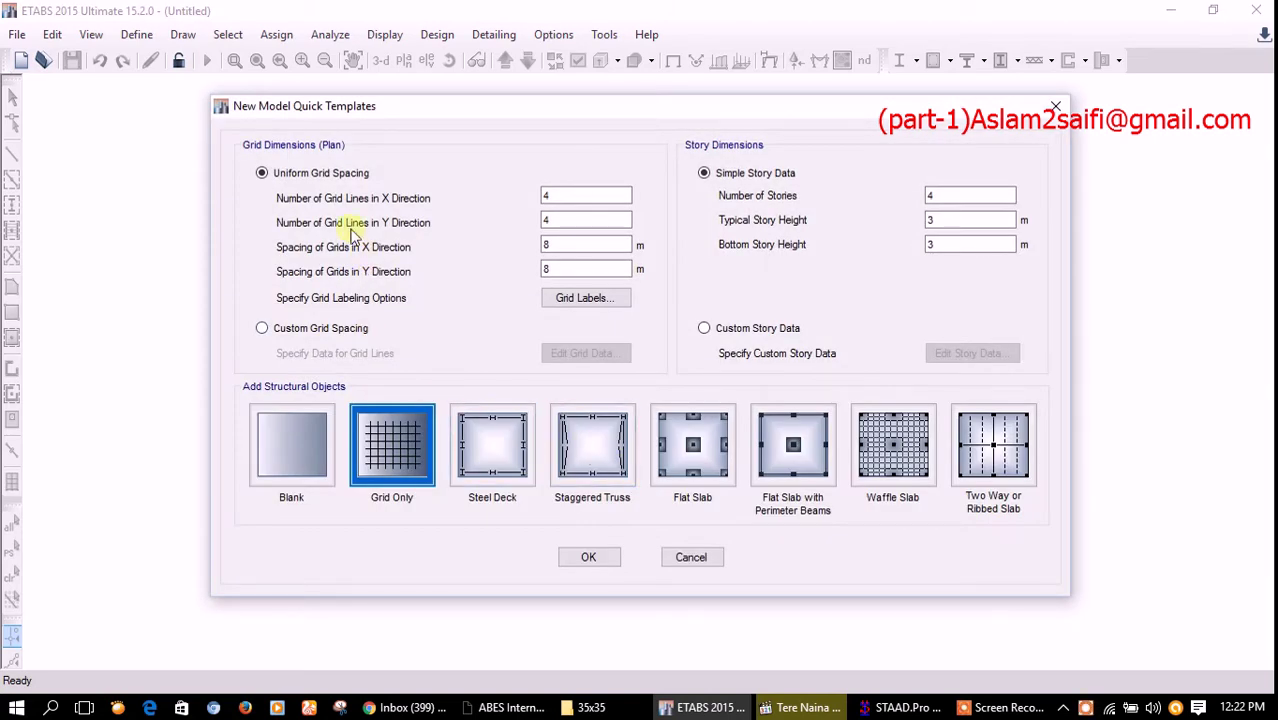
Step: Set up a grid-only template: 8x8 grid lines at 5 m, 10 storeys of 3.5 m
left_click(908, 707)
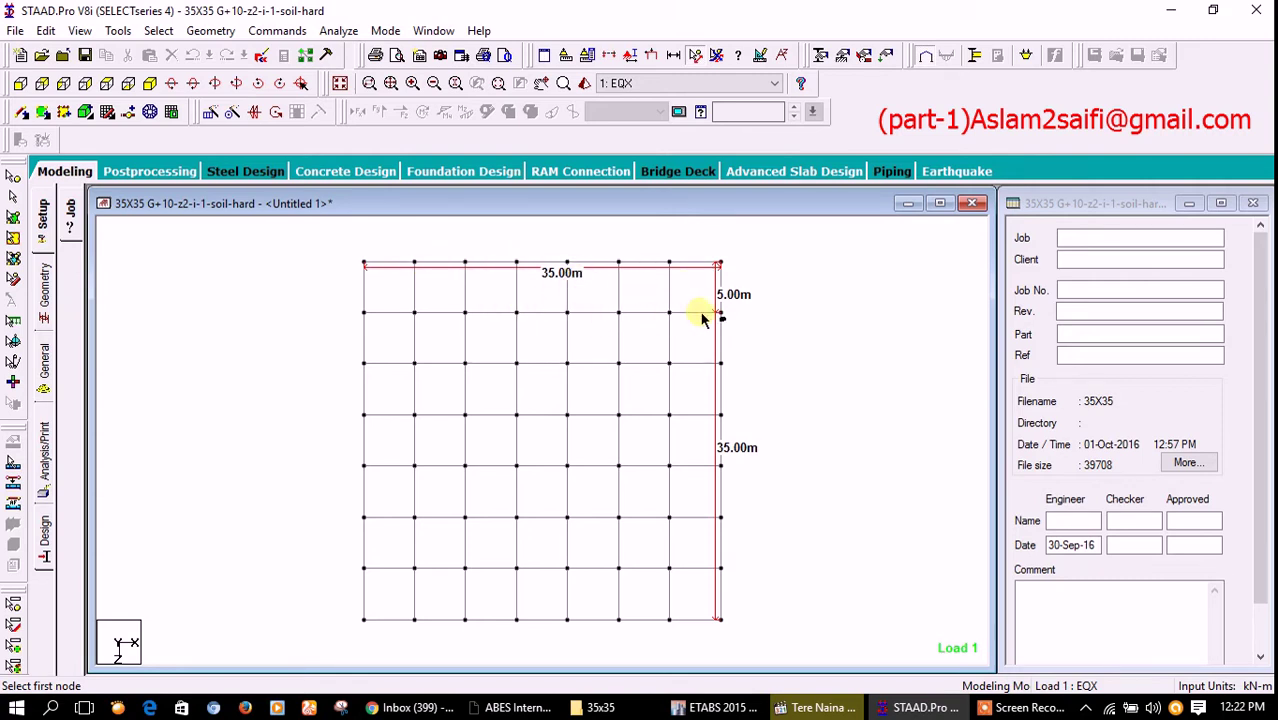
left_click(716, 707)
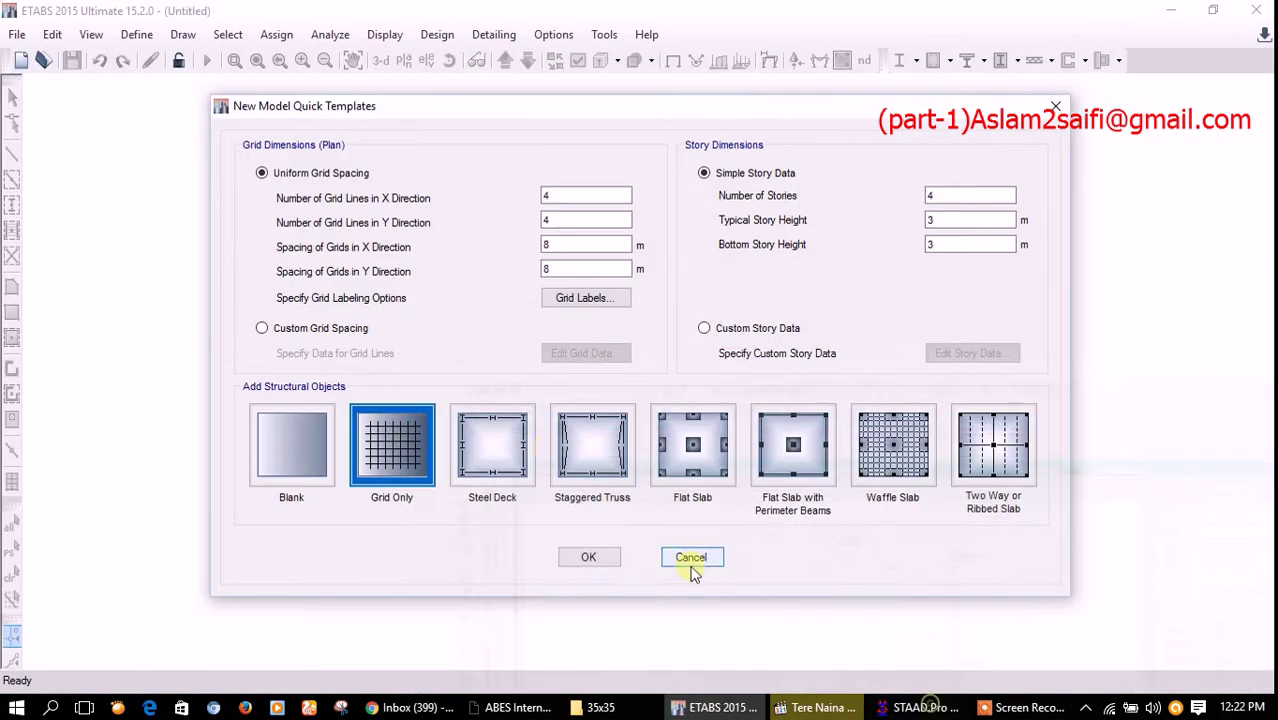
double_click(556, 196)
type("5")
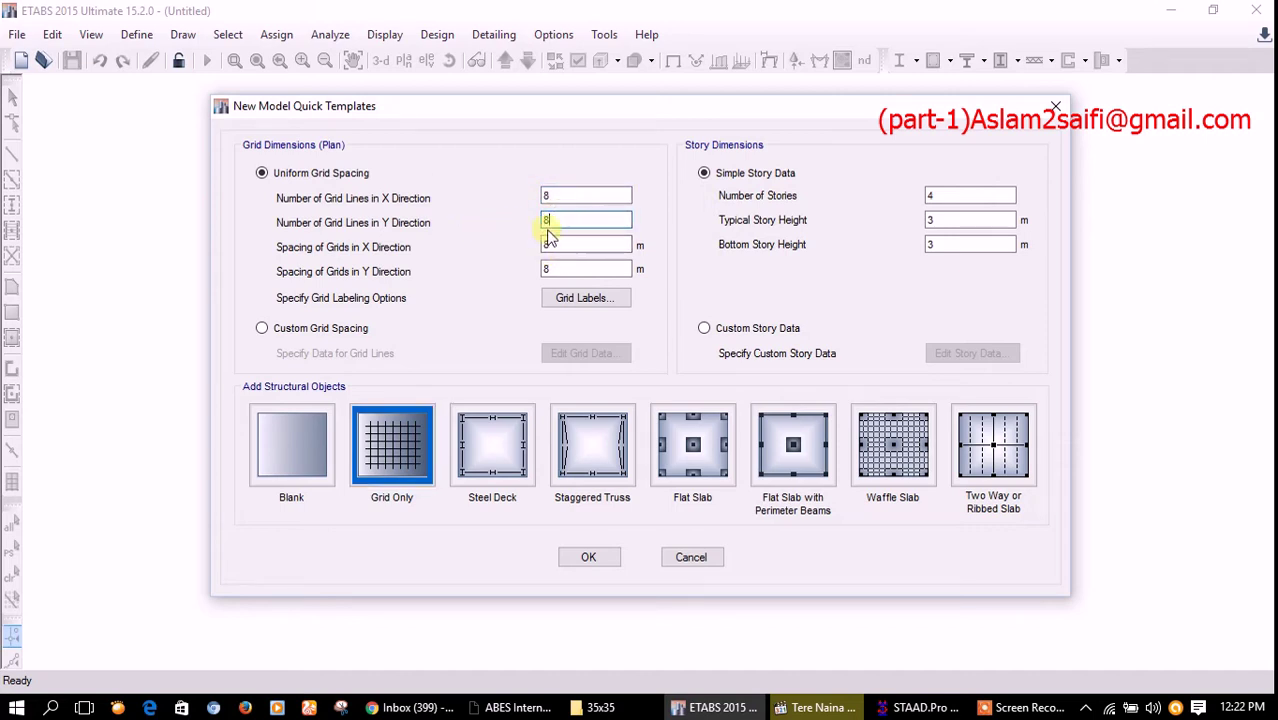
type("5")
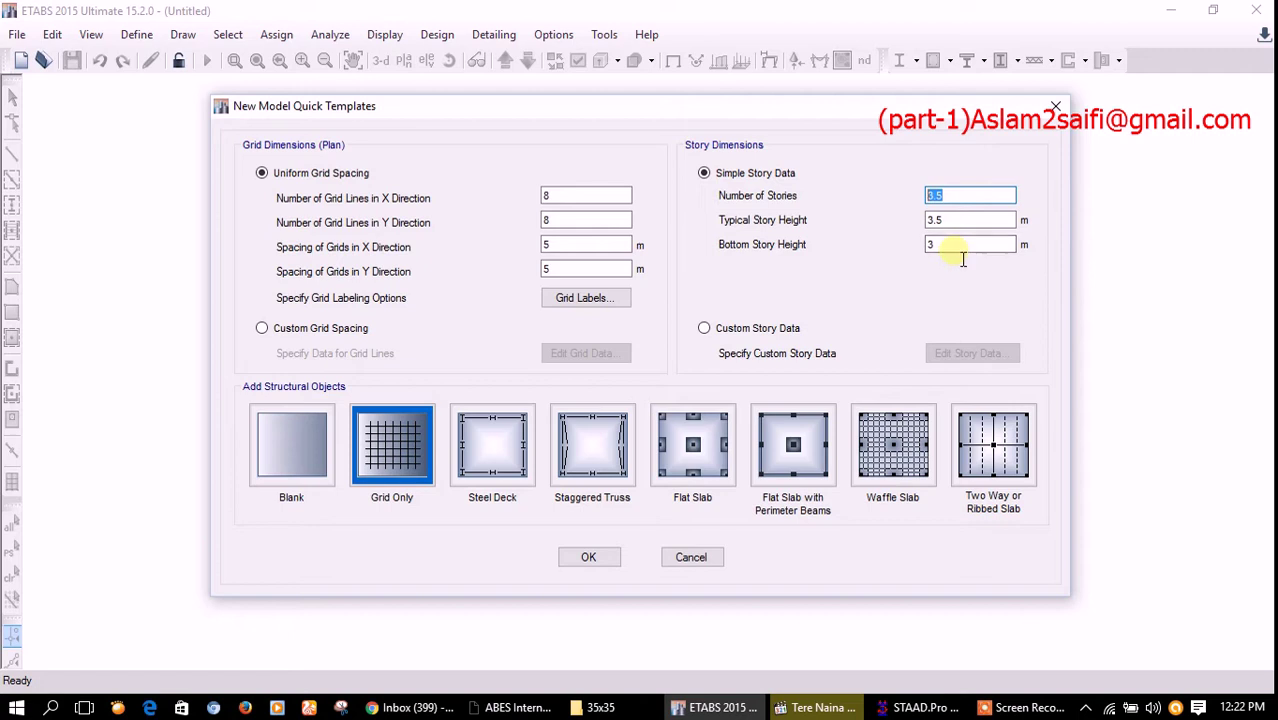
type("3.5")
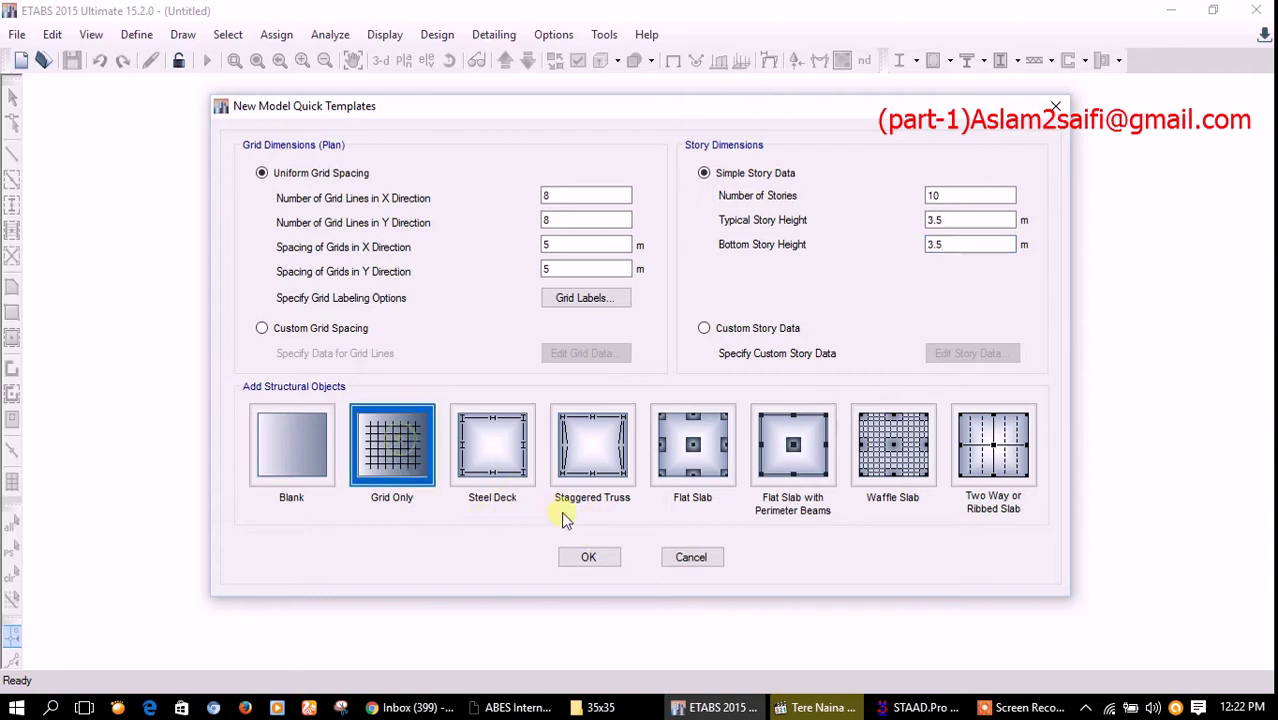
left_click(588, 557)
Step: Show the STAAD.Pro structure in isometric view and measure its 35 m column height
left_click(905, 690)
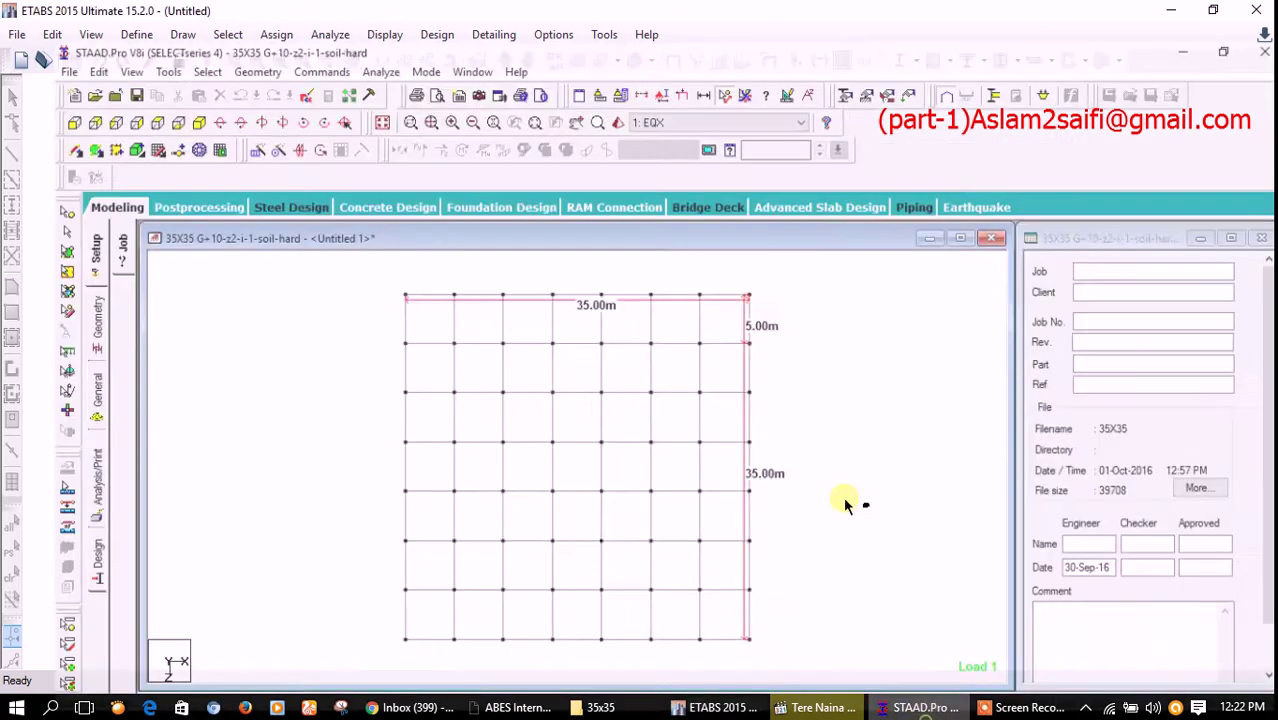
left_click(340, 83)
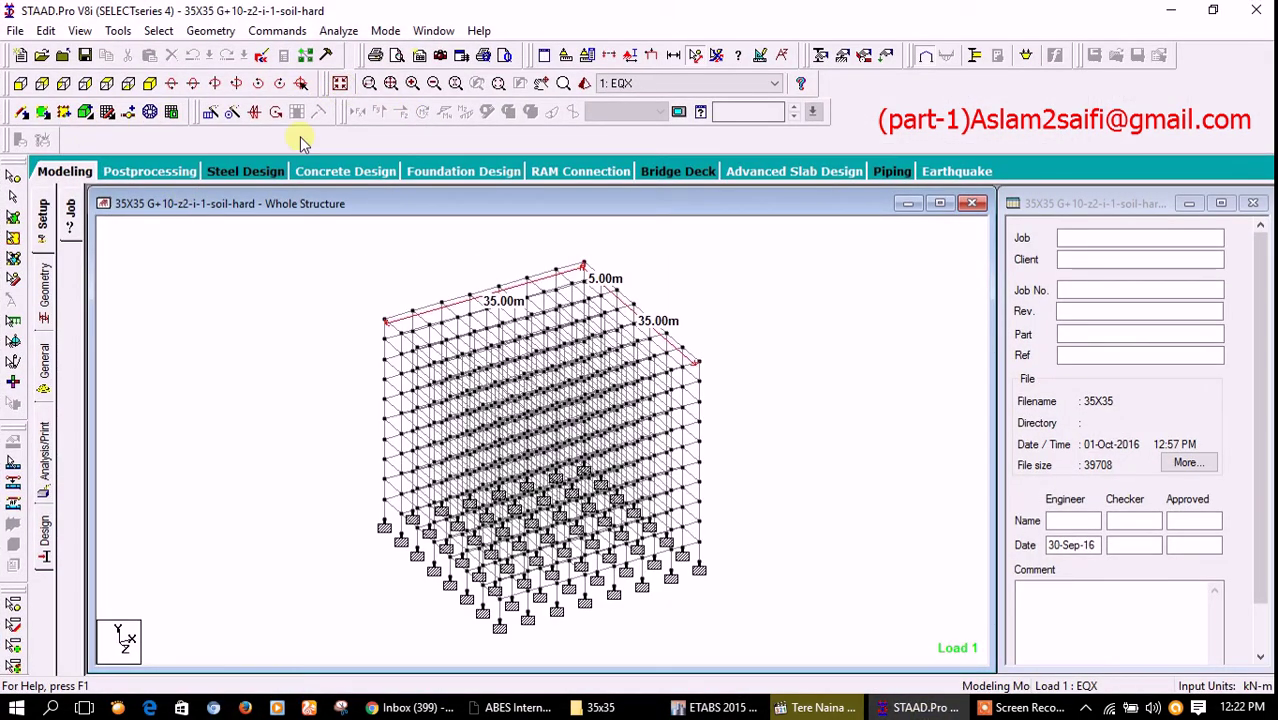
left_click(700, 54)
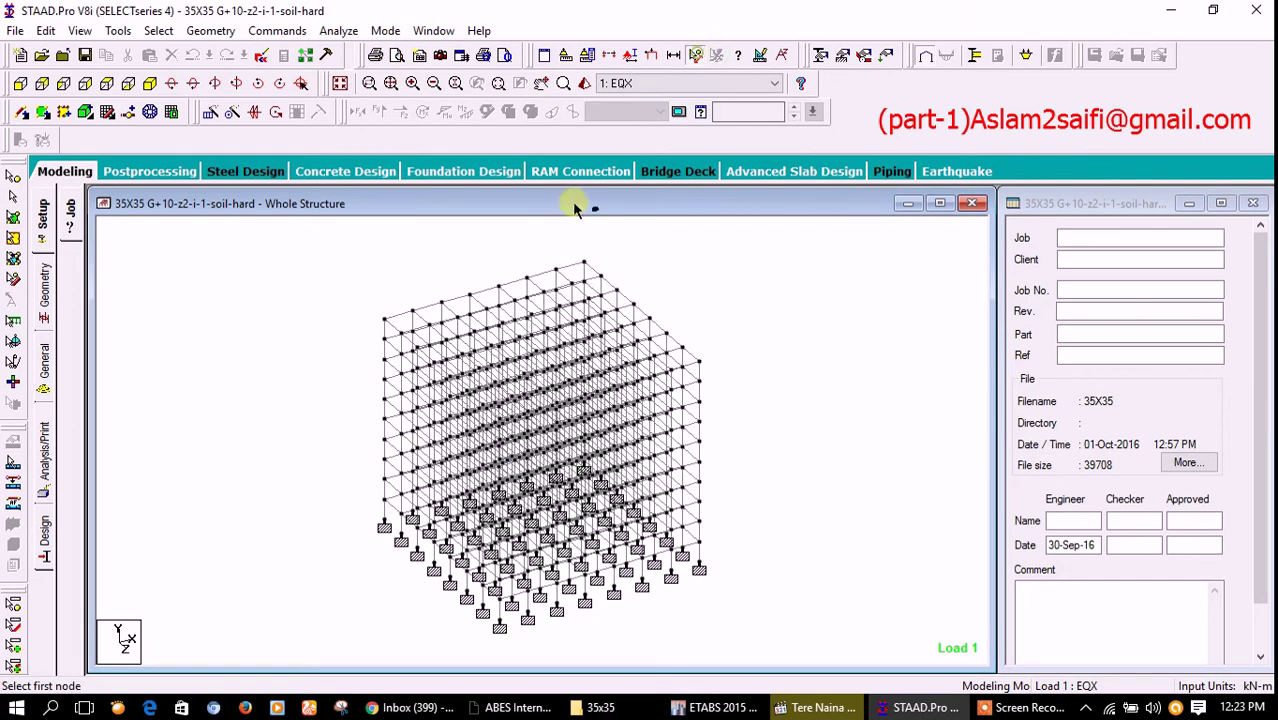
left_click(383, 525)
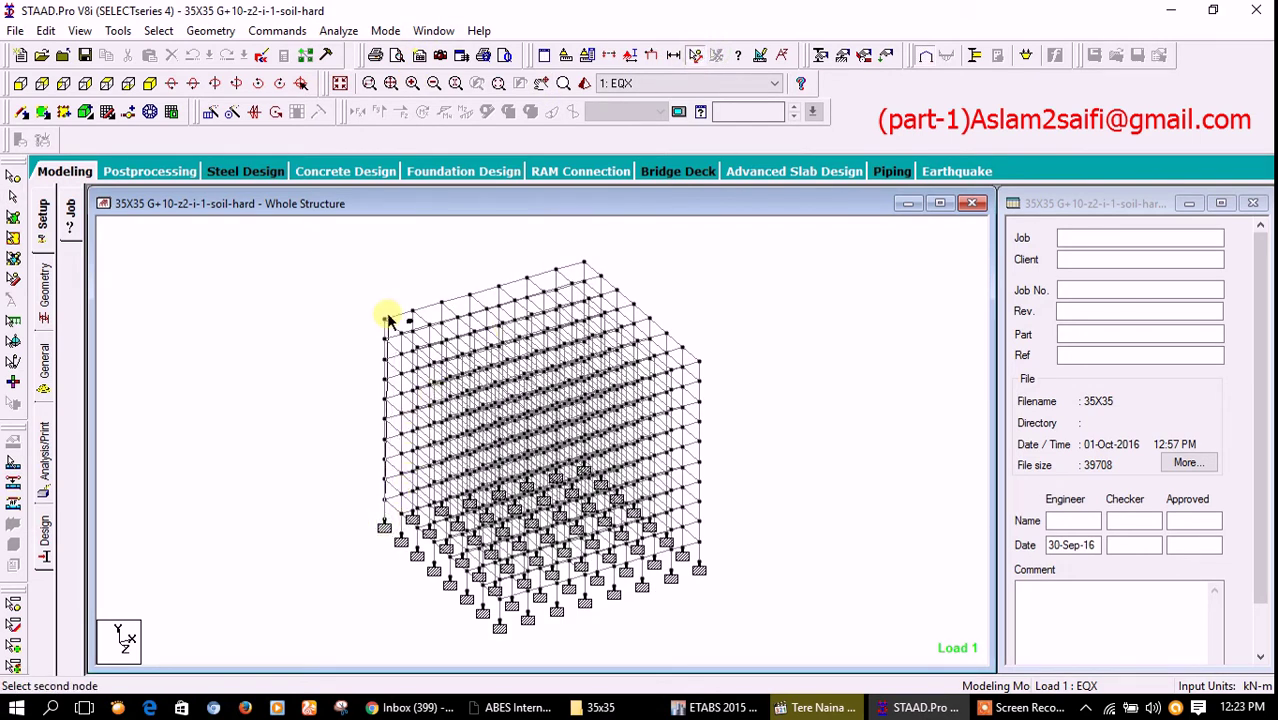
left_click(386, 316)
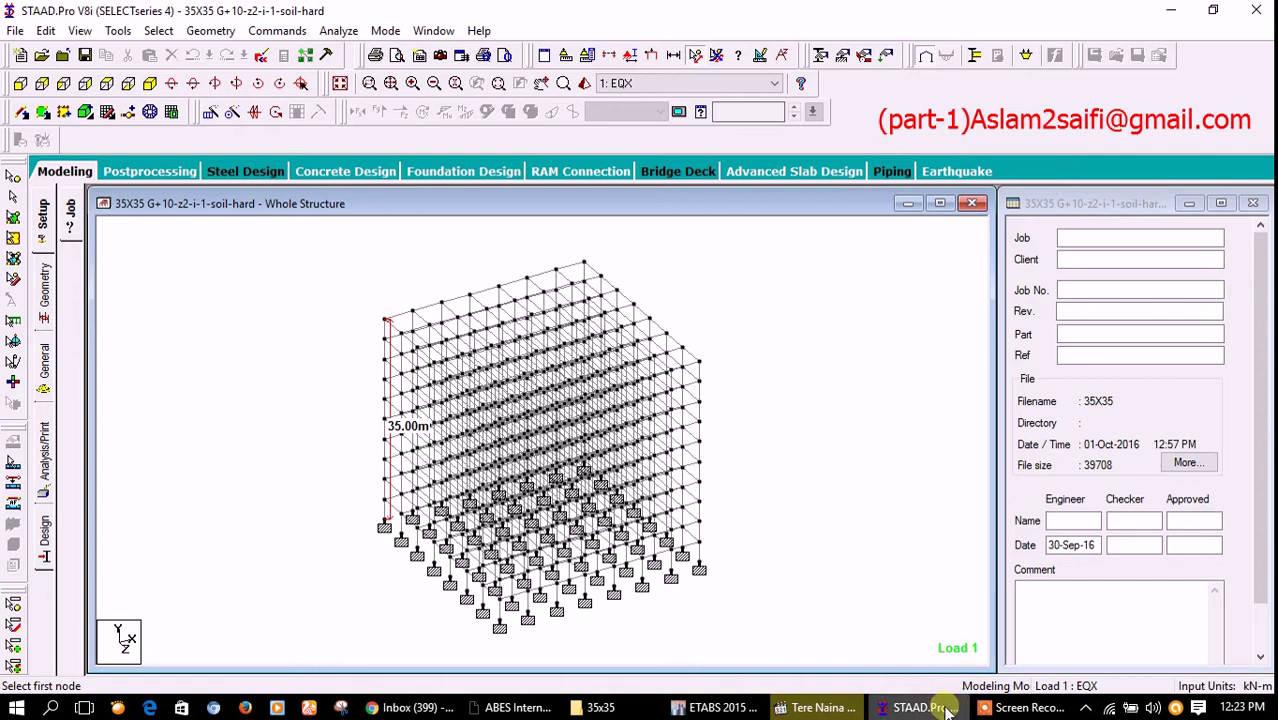
left_click(676, 708)
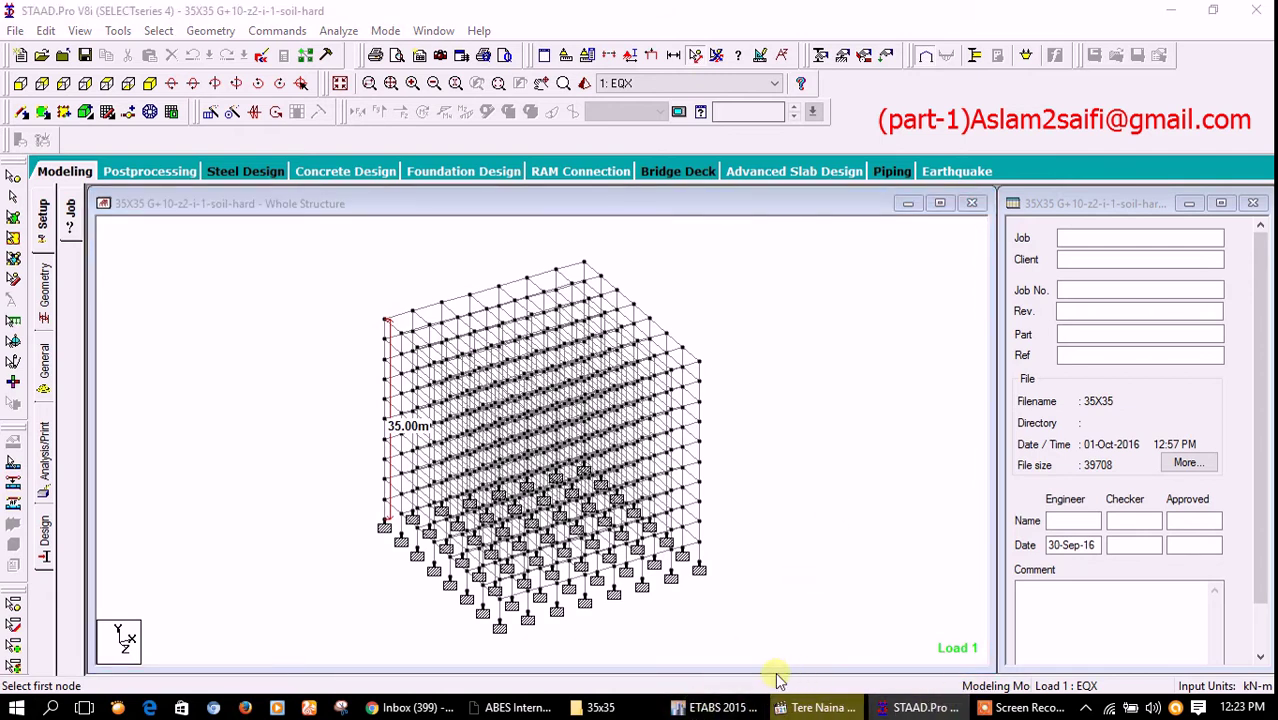
left_click(727, 706)
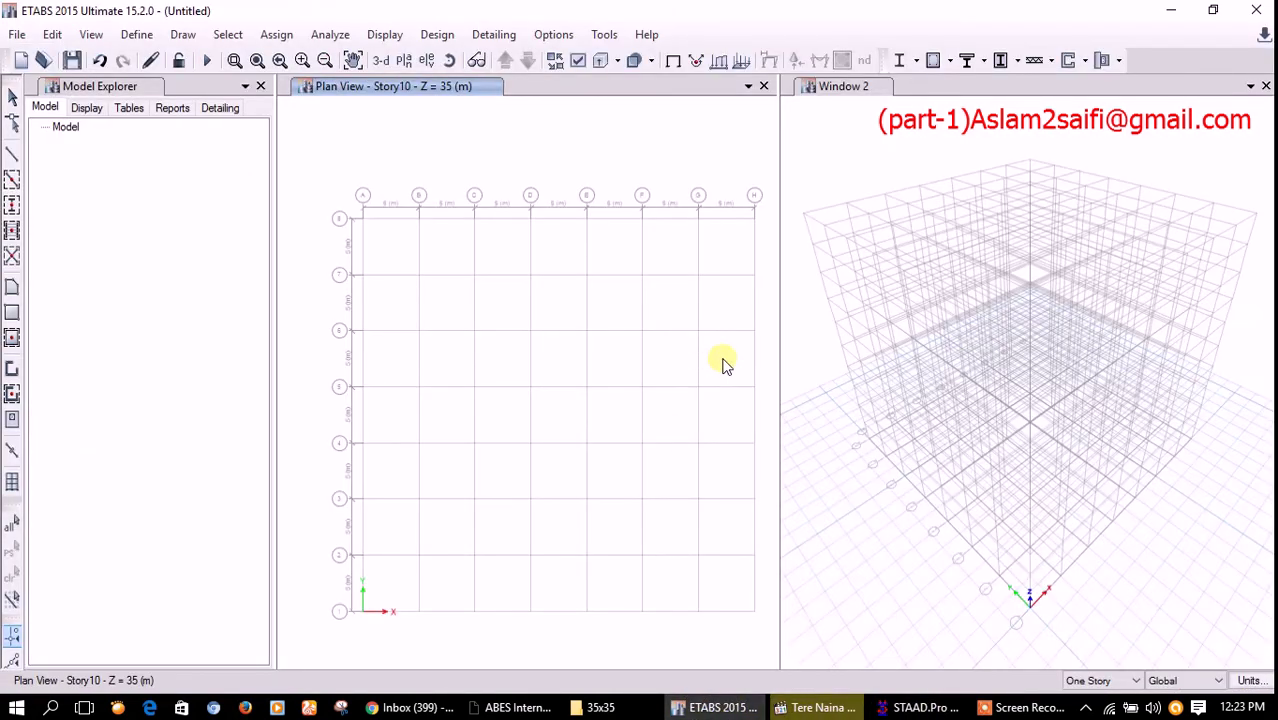
left_click(426, 60)
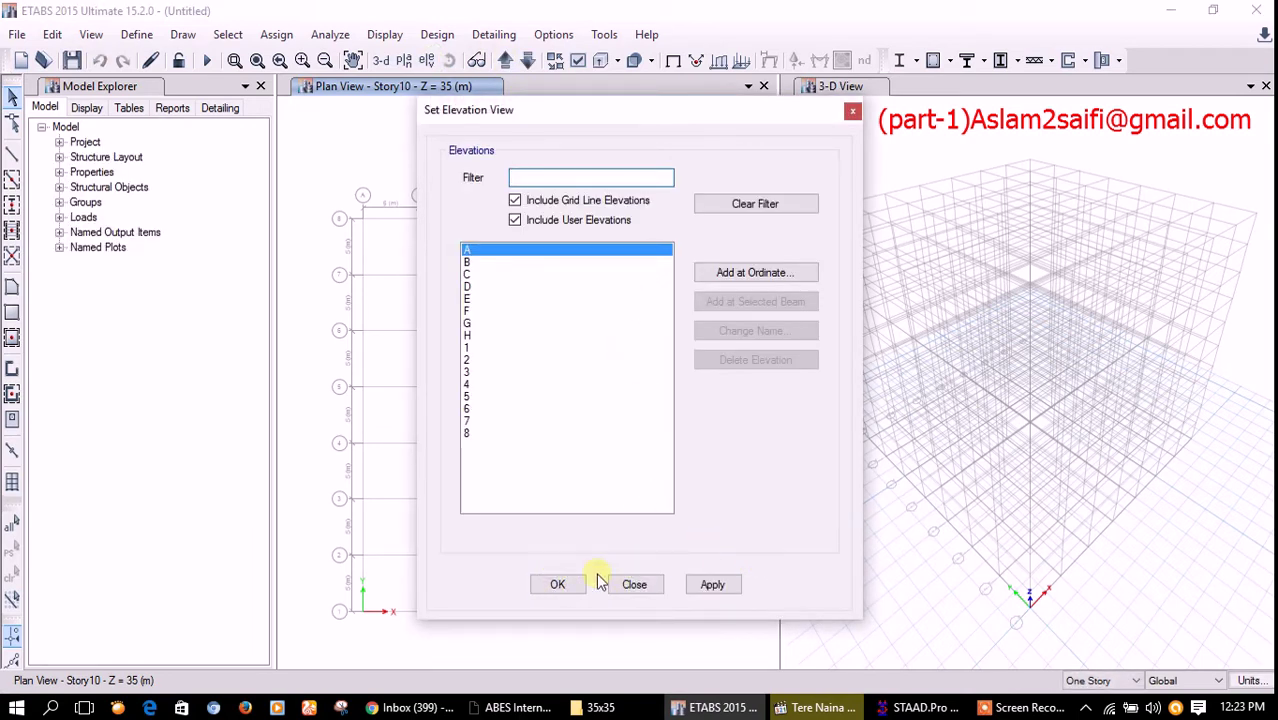
left_click(563, 584)
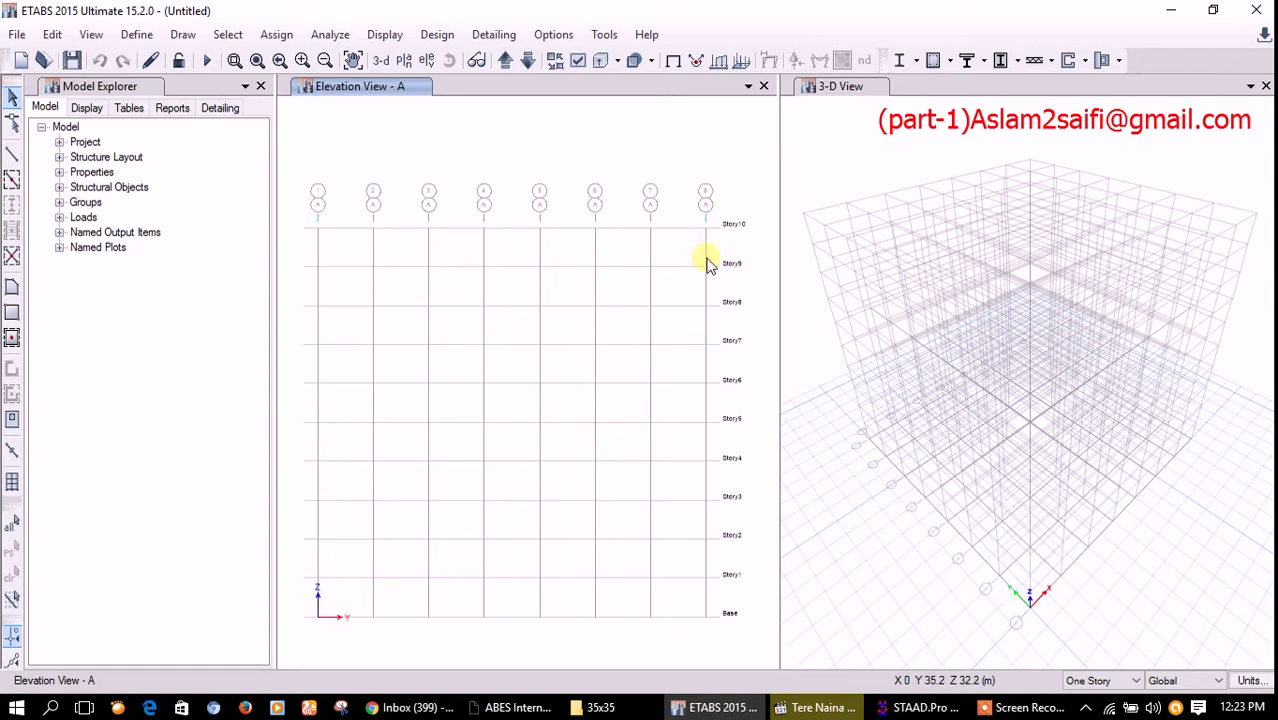
left_click(403, 60)
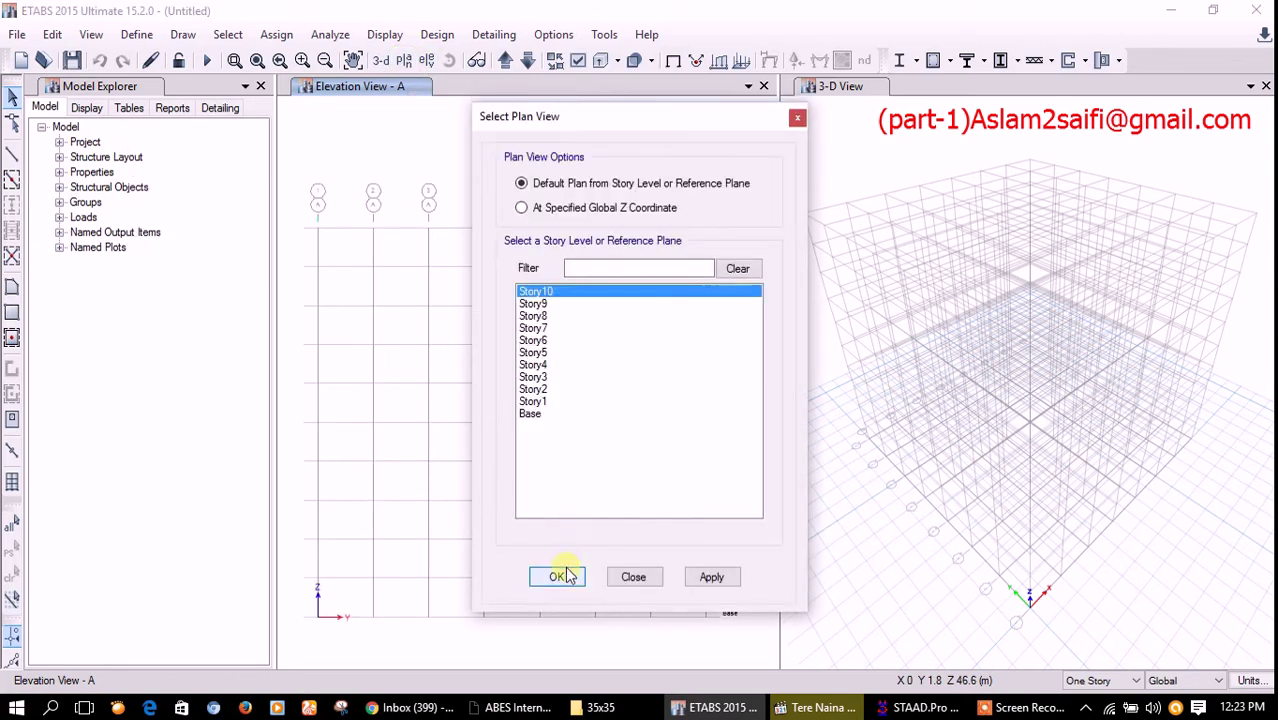
left_click(557, 577)
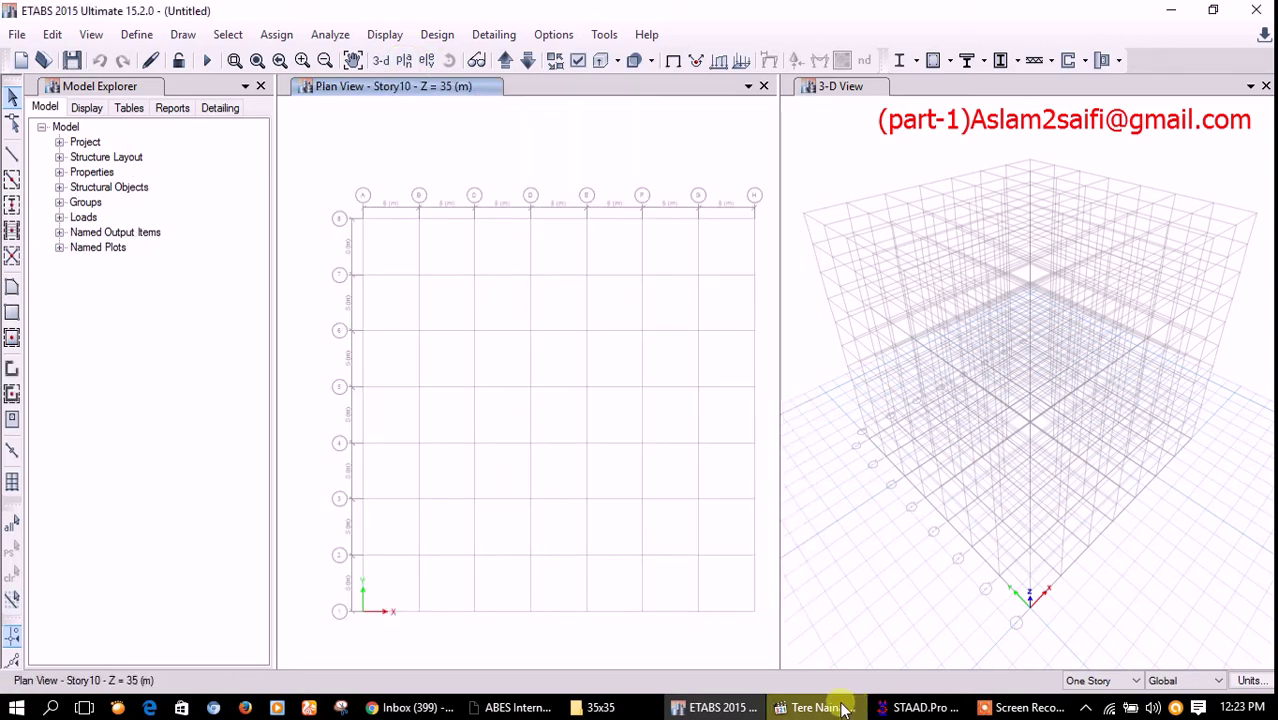
Step: Highlight the members using the Rect 0.60x0.60 section in STAAD.Pro's Properties list
left_click(900, 706)
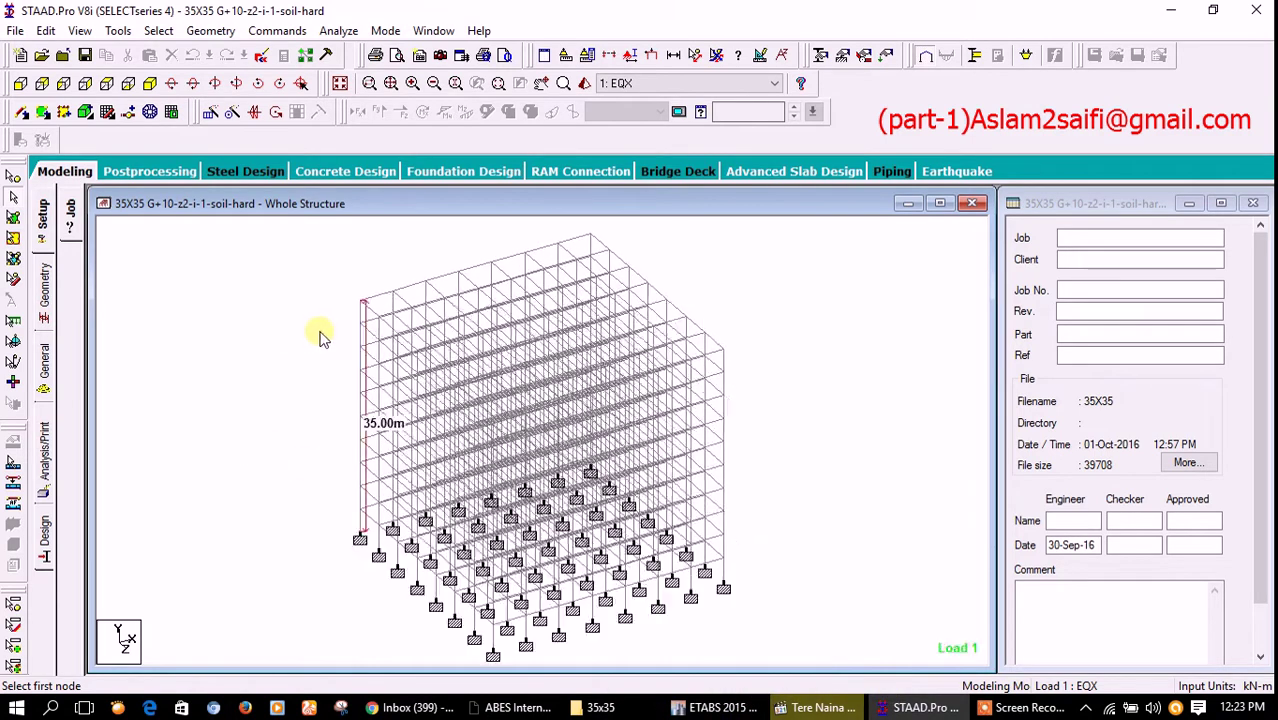
left_click(45, 300)
left_click(45, 362)
left_click(1013, 345)
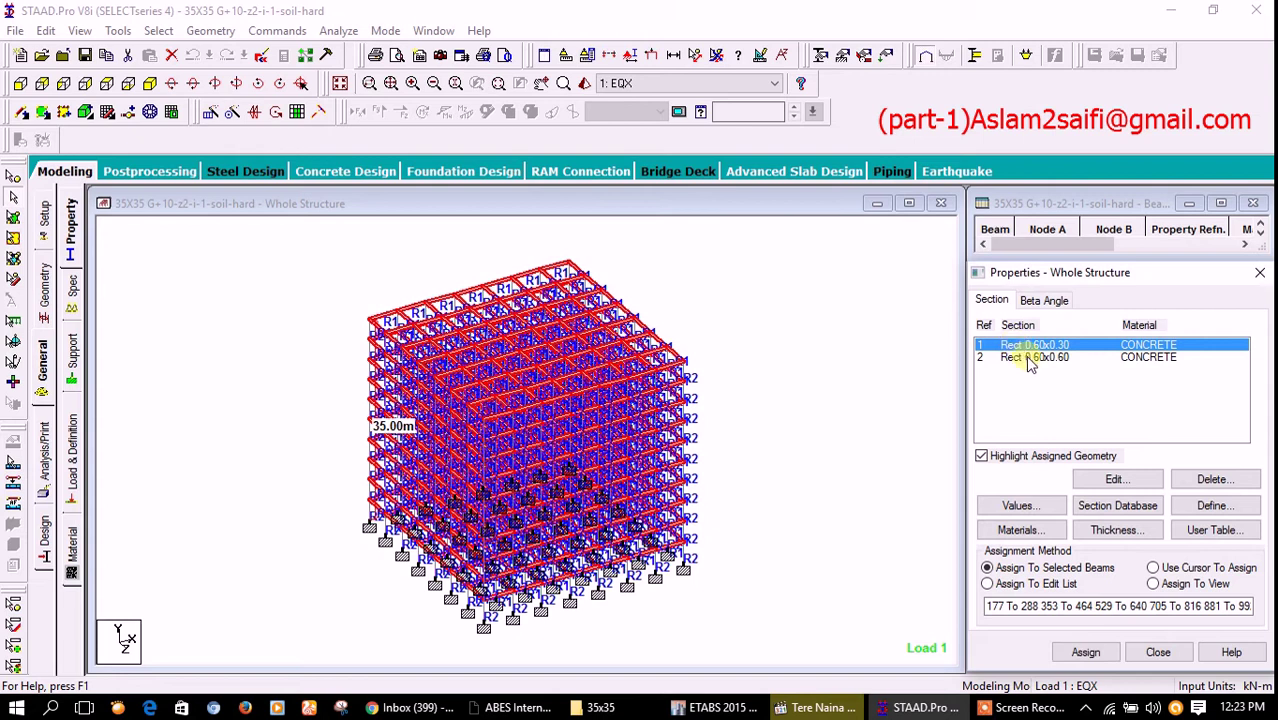
left_click(1030, 362)
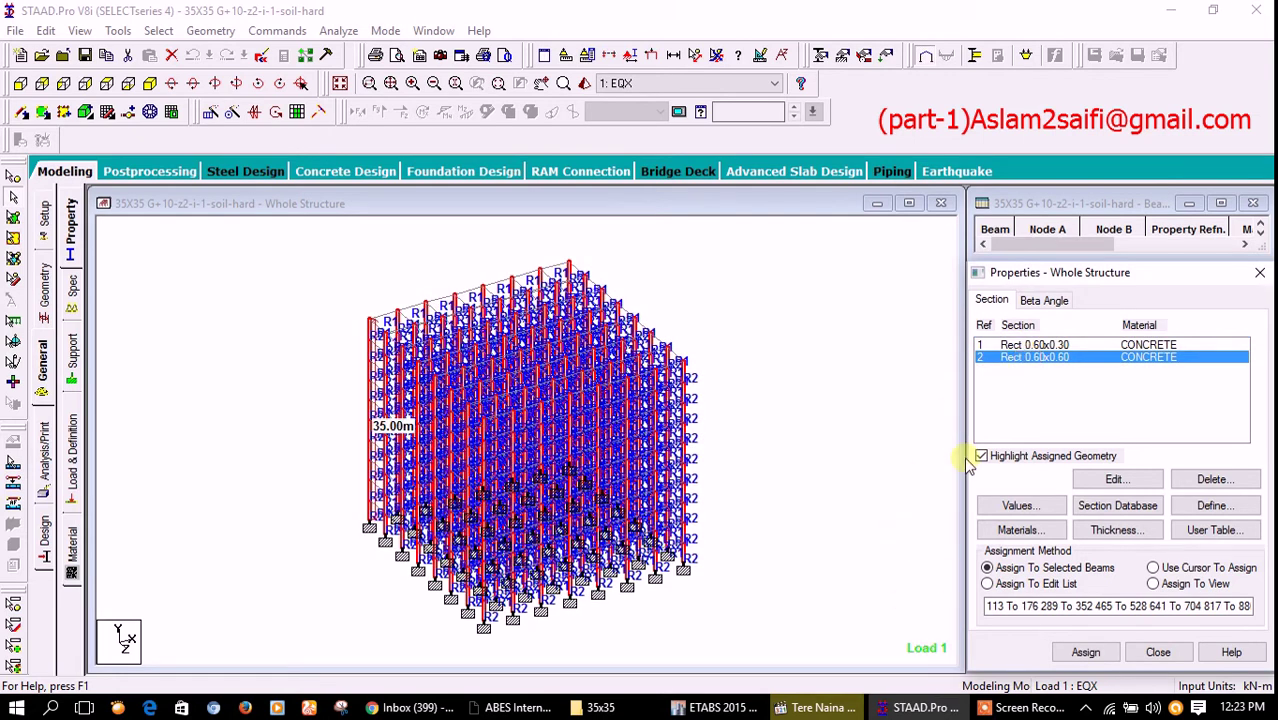
Step: Add a new concrete material of grade M25 with region India to the ETABS materials
left_click(715, 707)
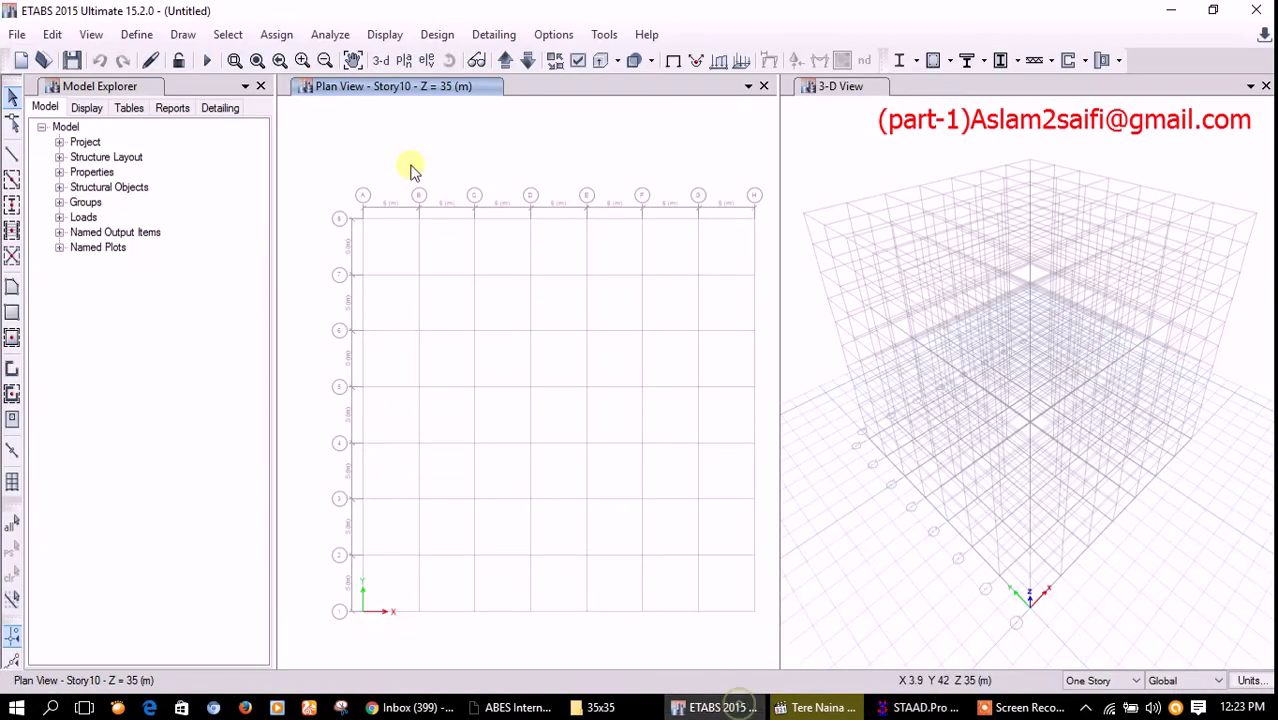
left_click(150, 38)
left_click(190, 57)
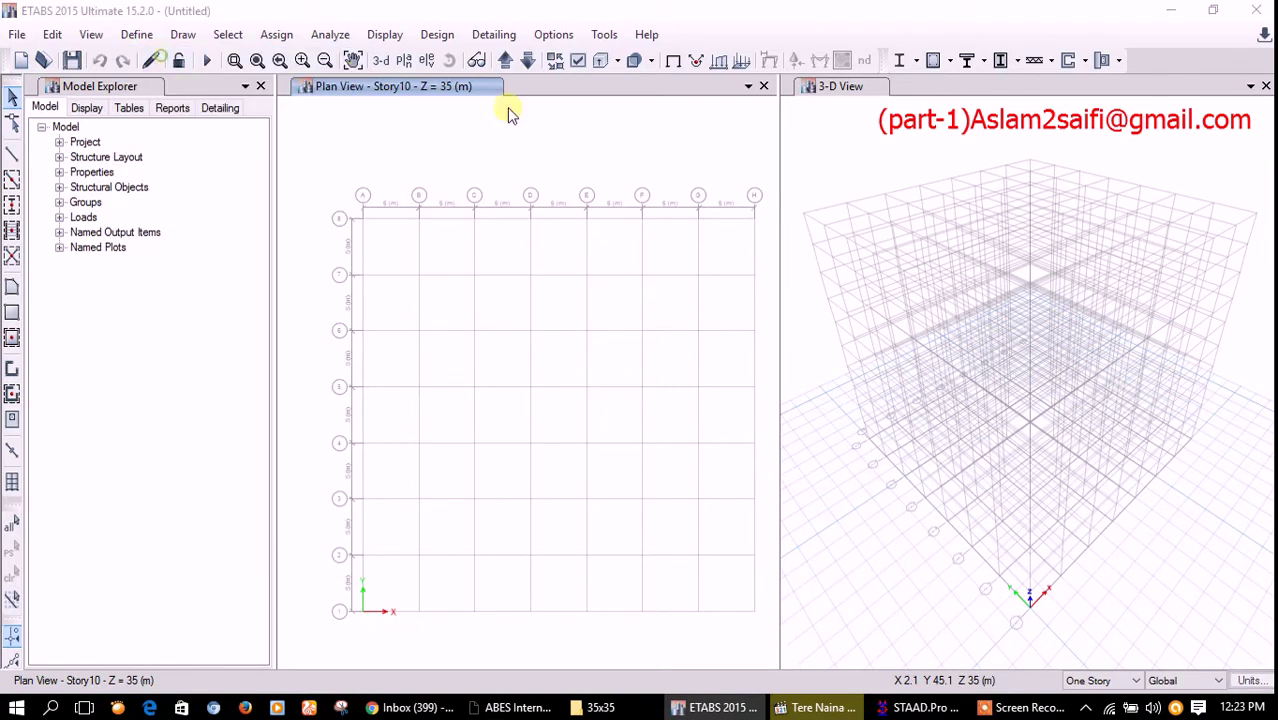
left_click(707, 255)
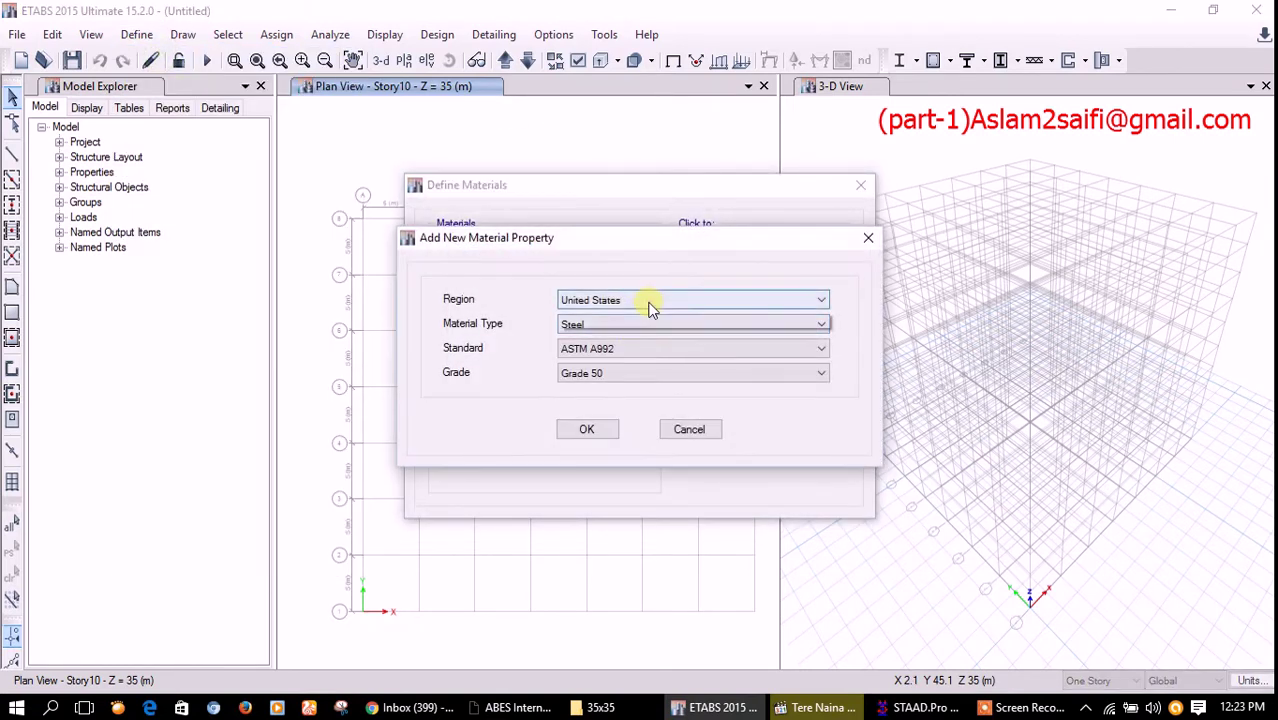
left_click(649, 307)
left_click(627, 342)
left_click(627, 325)
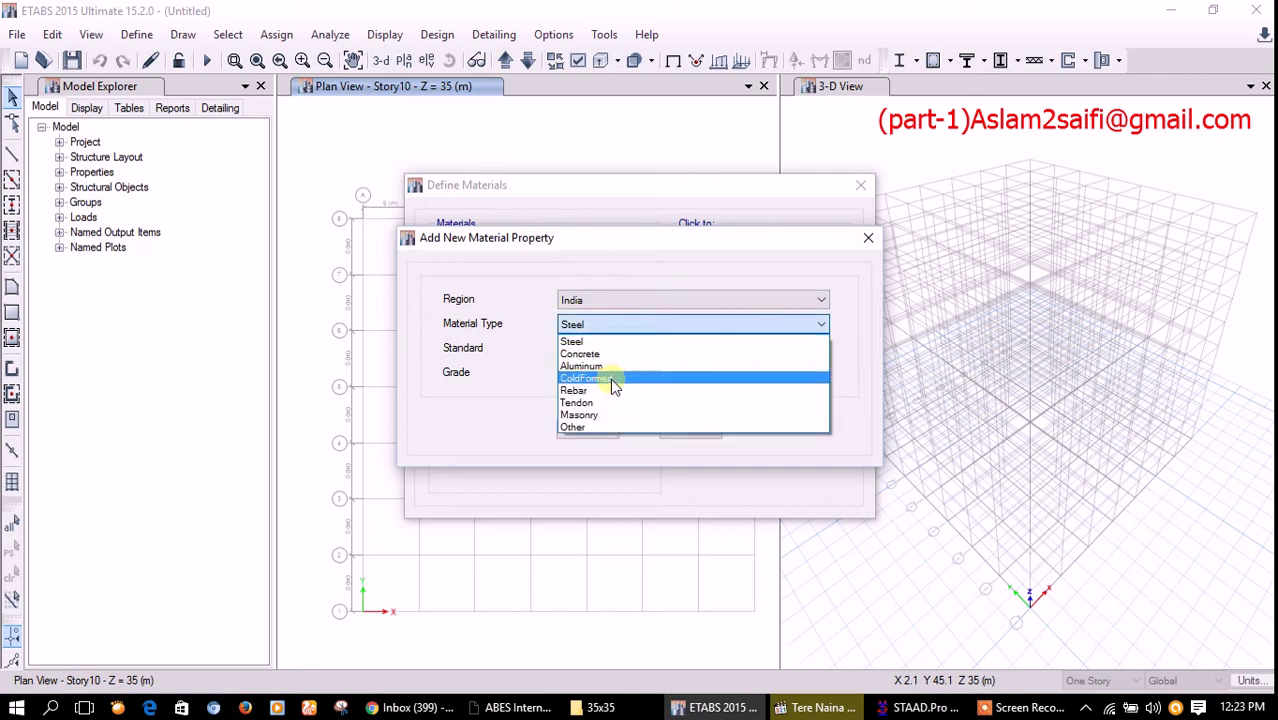
left_click(625, 356)
left_click(628, 375)
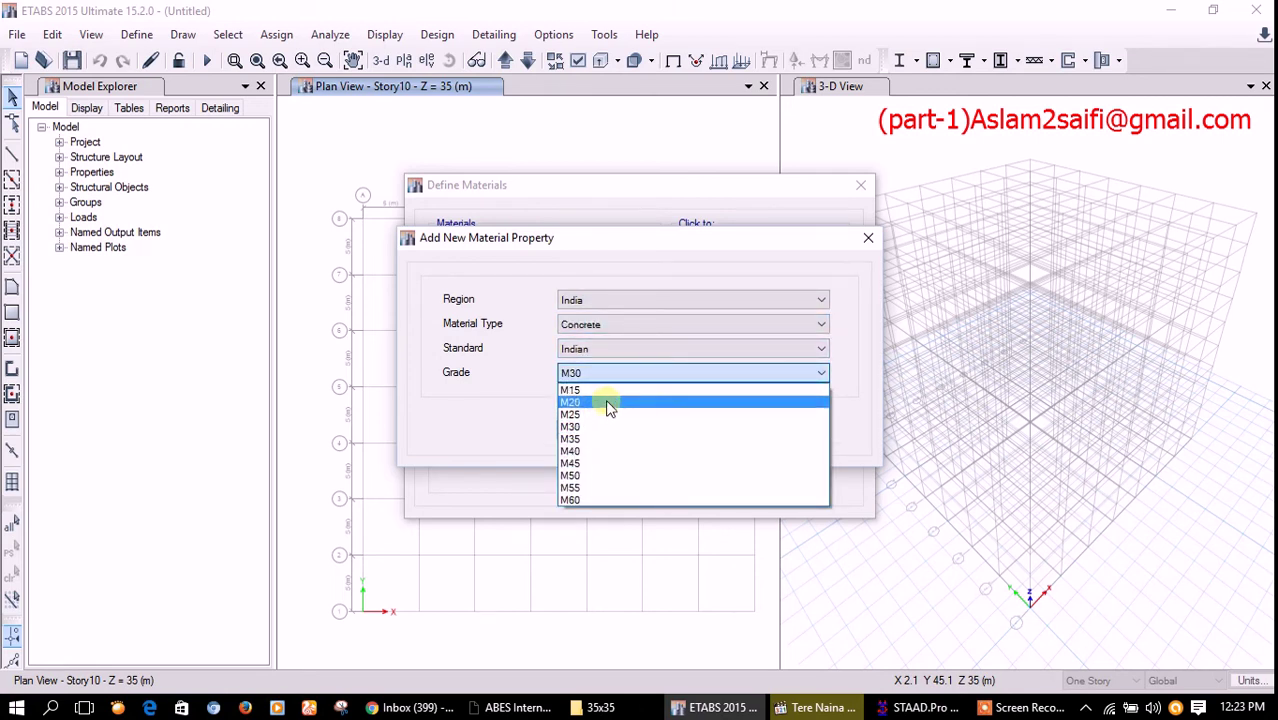
left_click(605, 414)
left_click(585, 428)
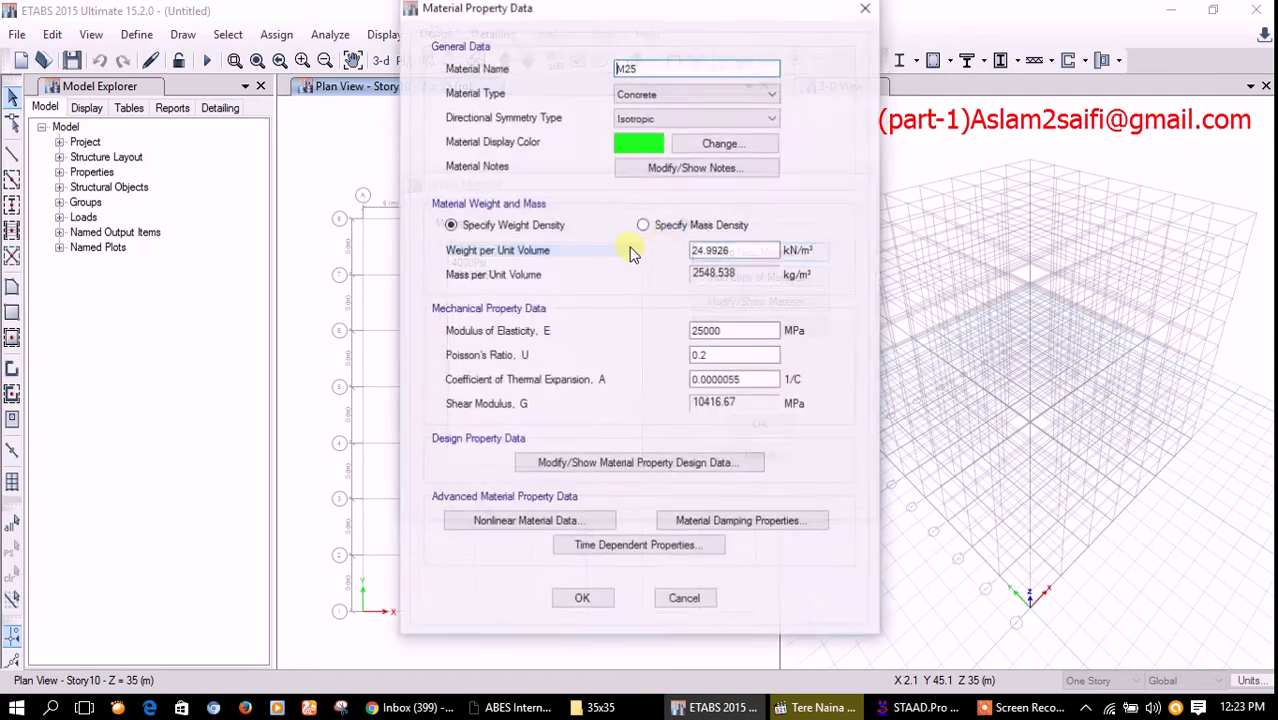
left_click(582, 599)
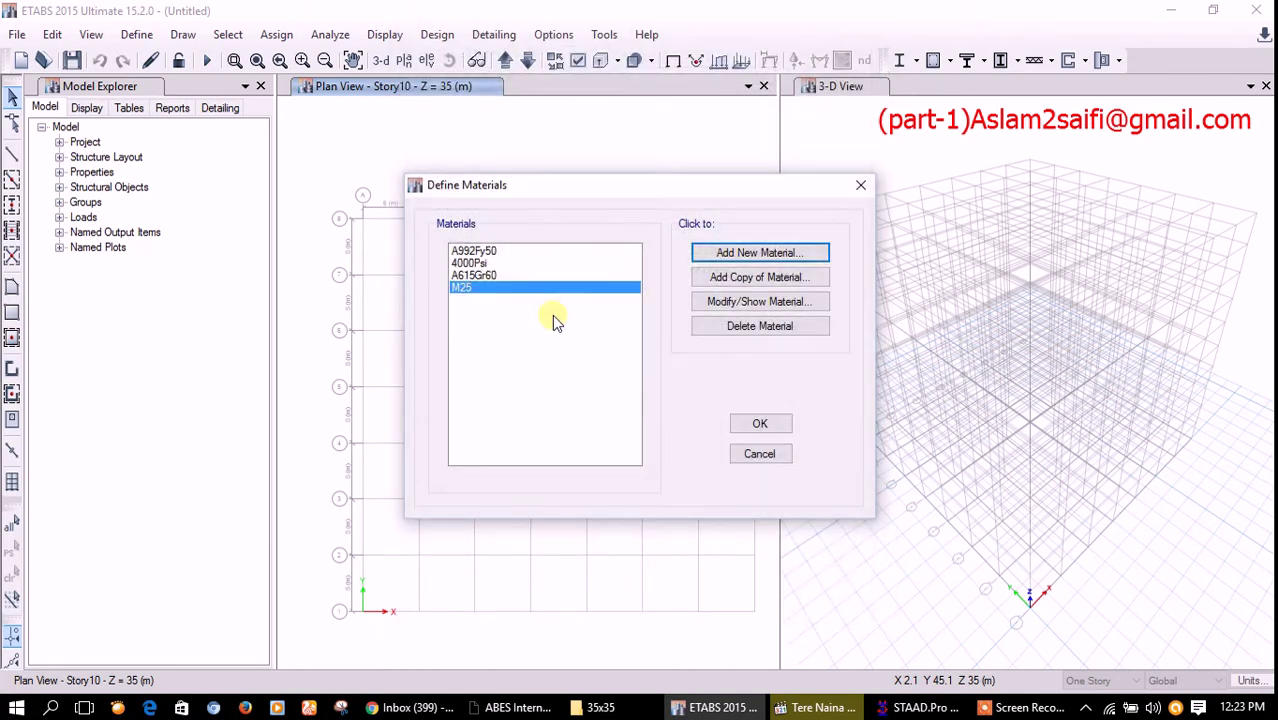
left_click(755, 425)
left_click(137, 34)
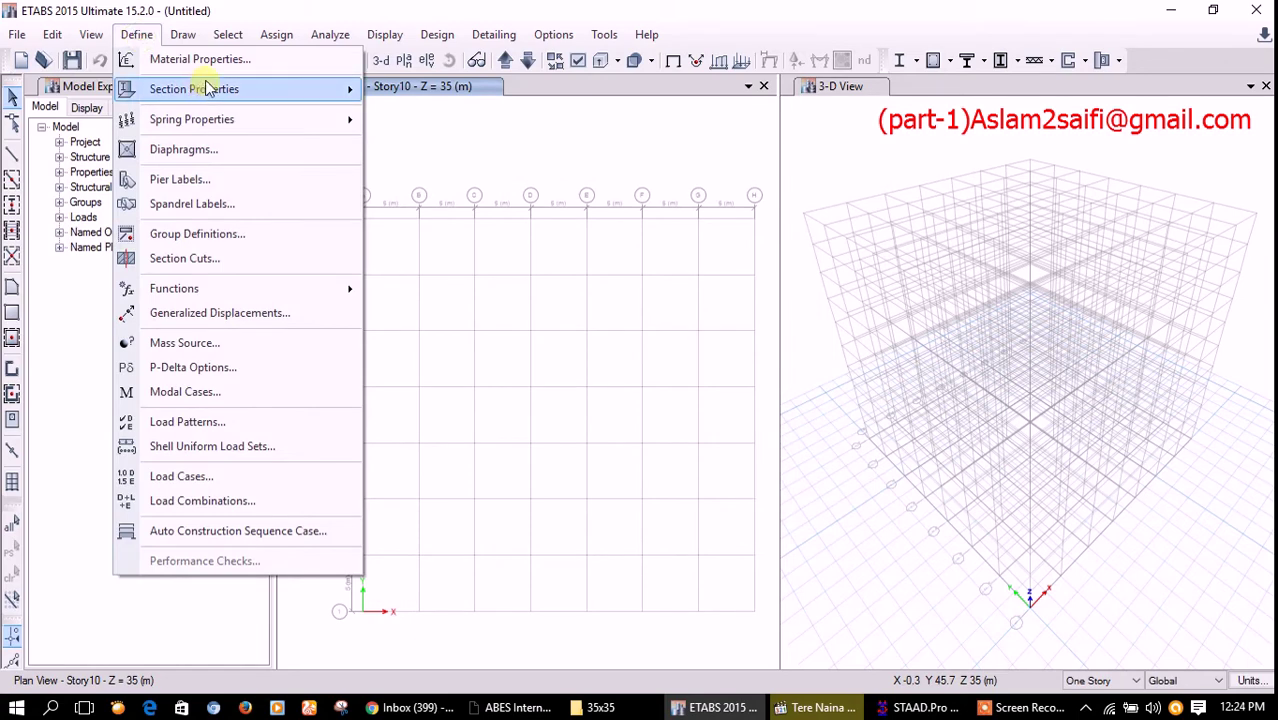
Step: Create concrete rectangular section beam 600X300, 600 deep by 300 wide, in M25
left_click(366, 90)
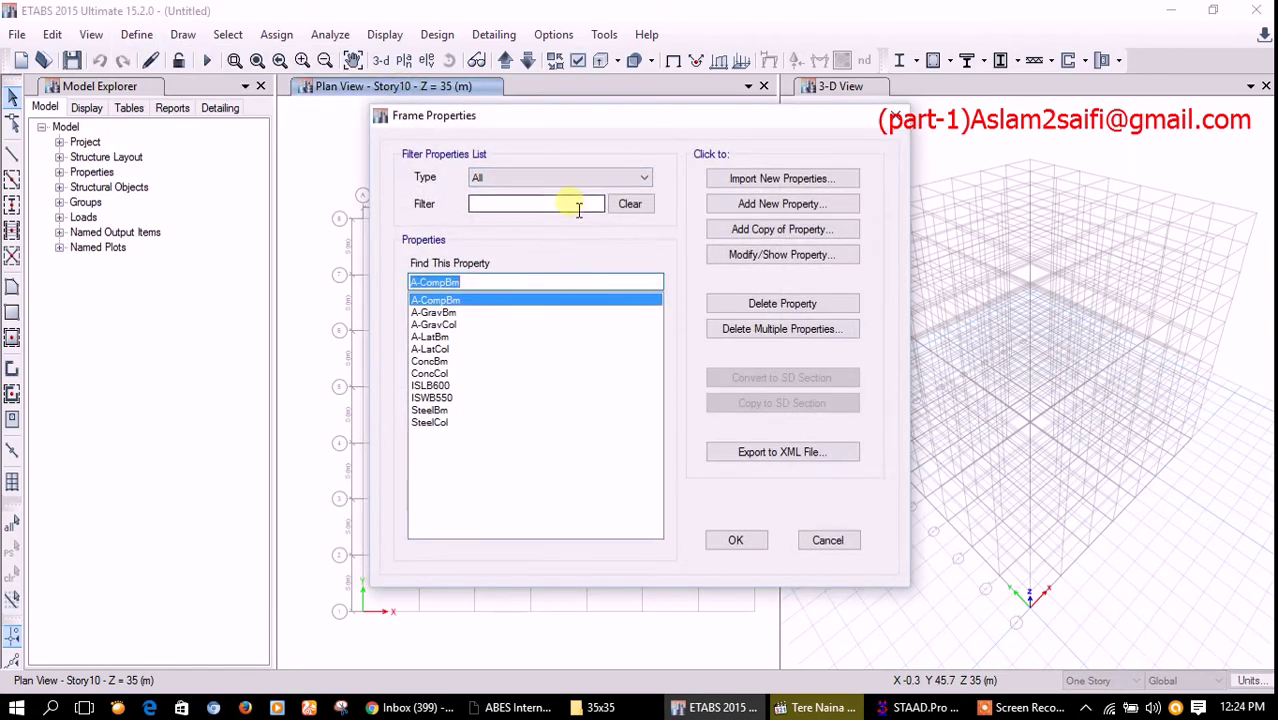
left_click(745, 204)
left_click(322, 320)
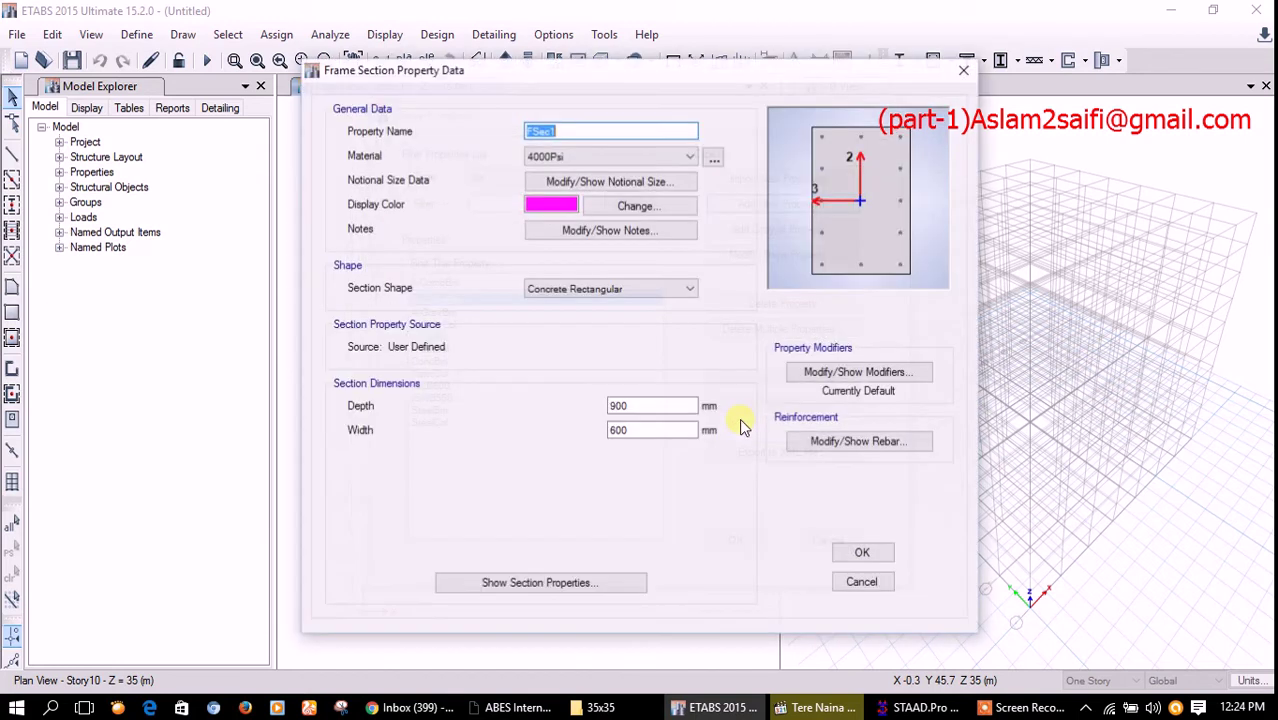
double_click(655, 405)
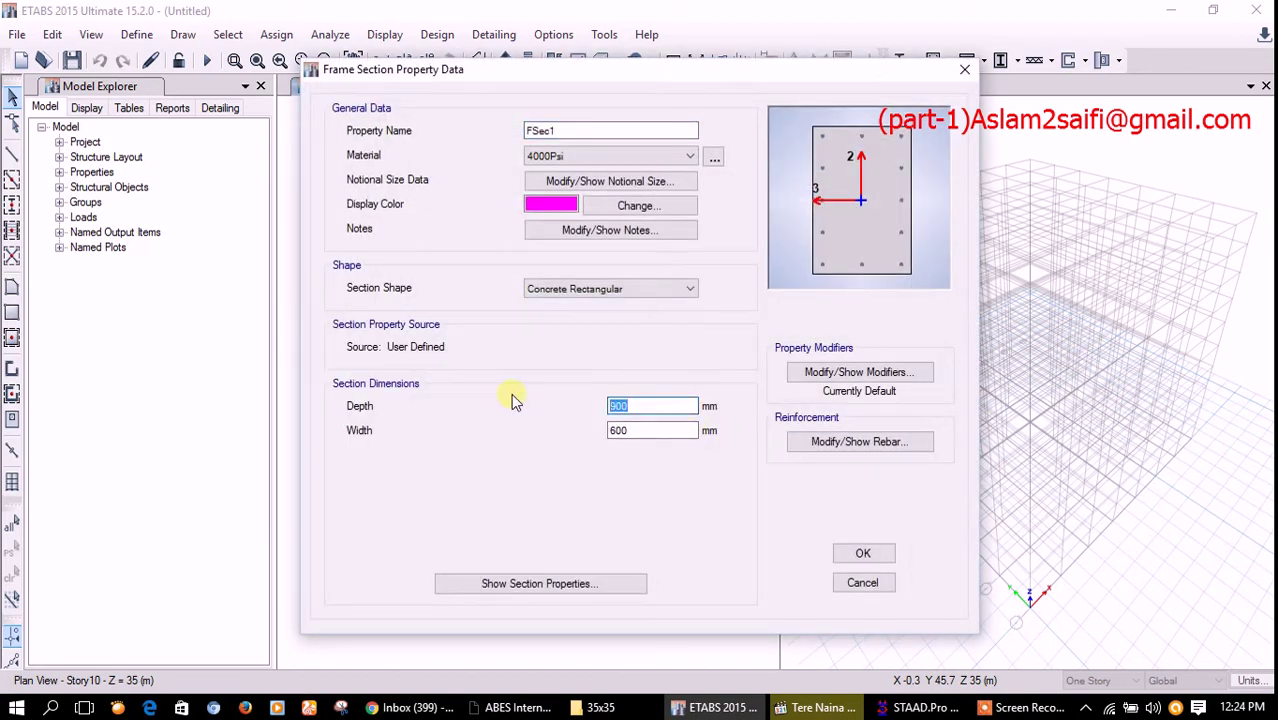
type("60")
double_click(658, 431)
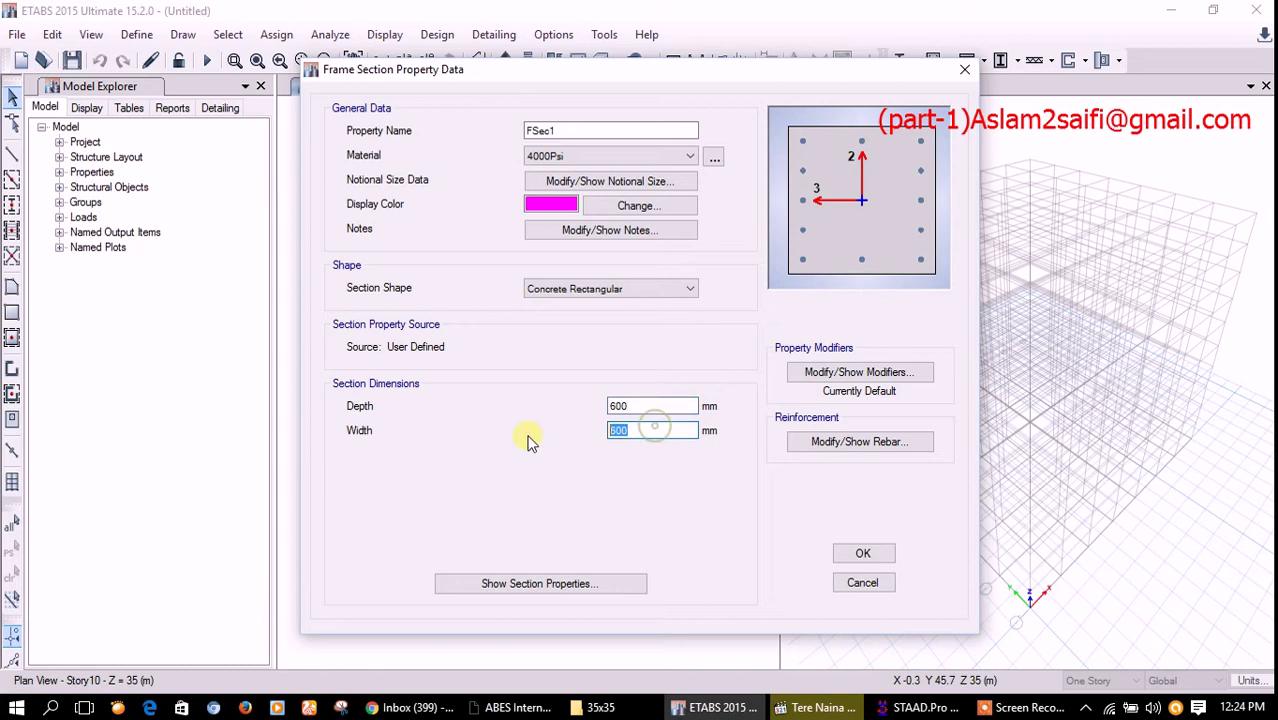
type("300")
left_click_drag(590, 130, 476, 137)
type("beam 600X300")
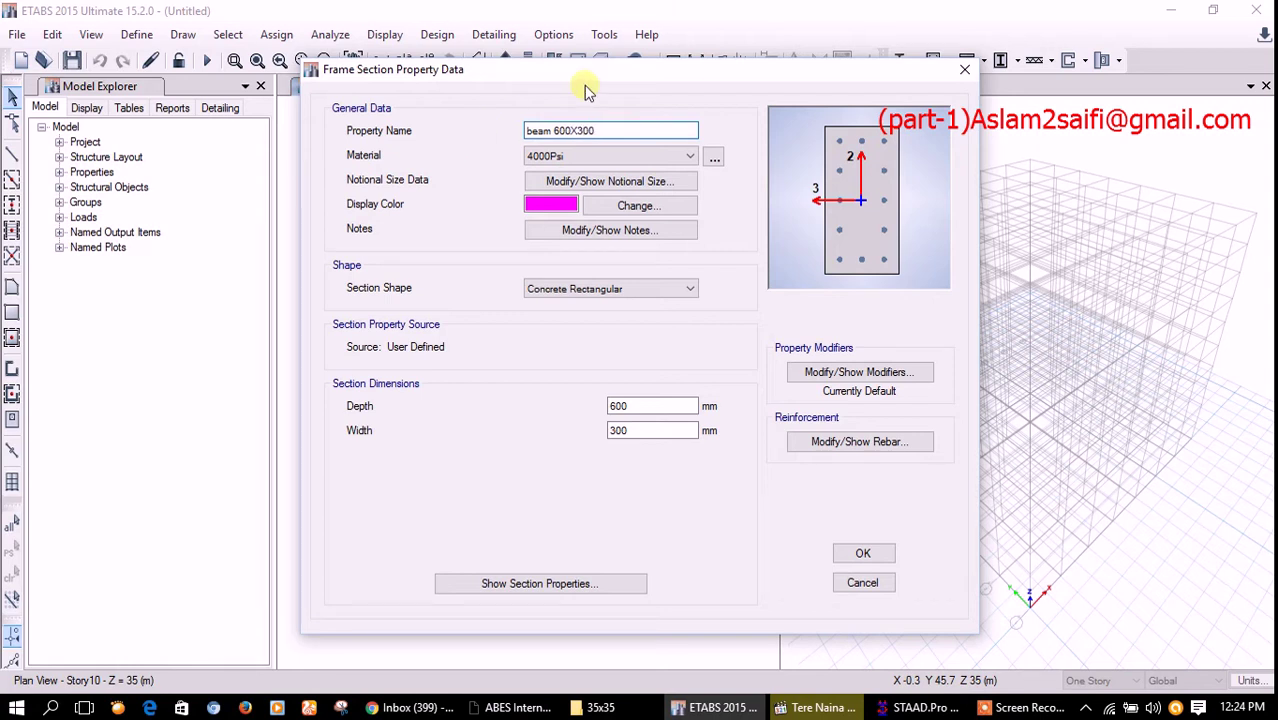
left_click(690, 156)
left_click(570, 206)
left_click(862, 553)
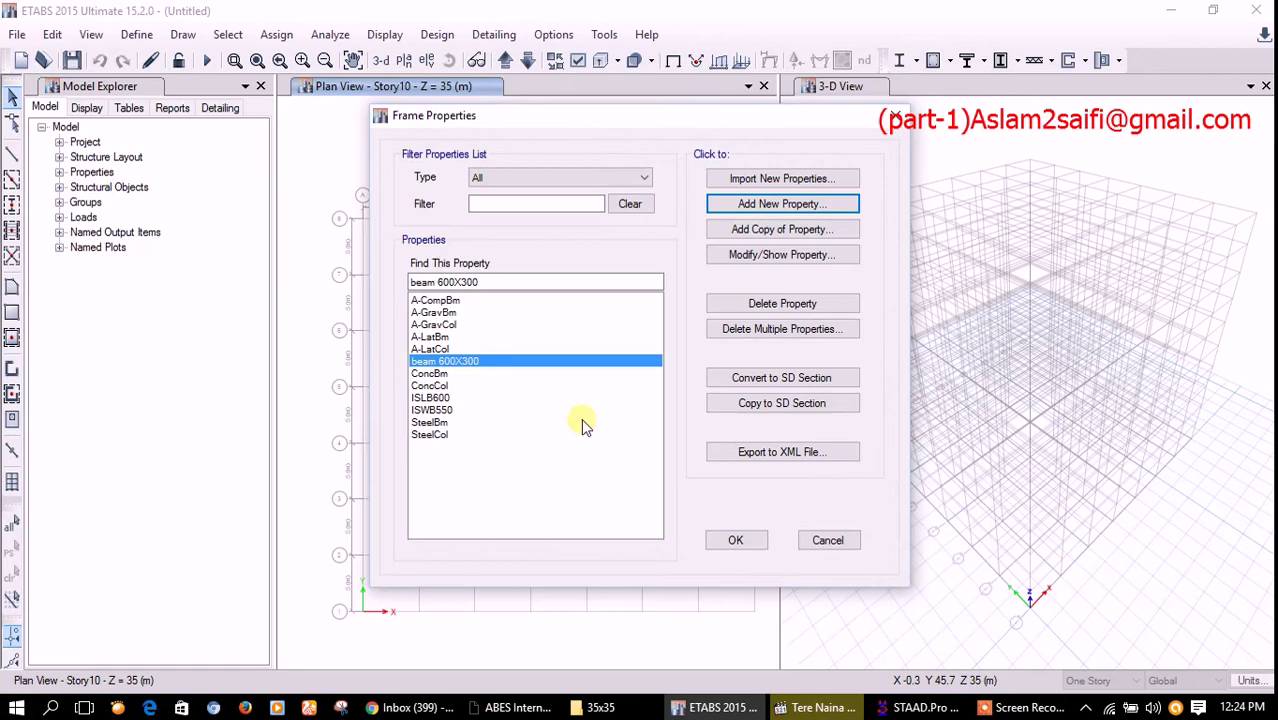
Step: Add concrete rectangular section column 600X600 in M25 and review both sections
left_click(738, 206)
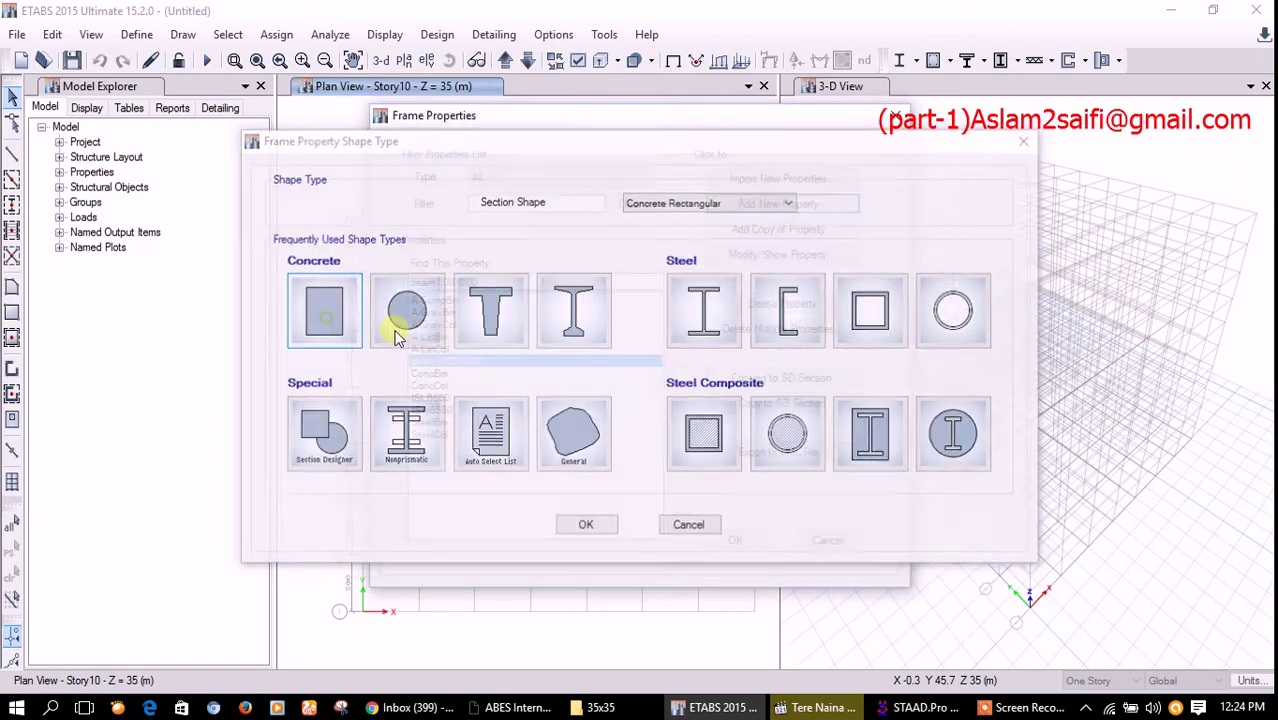
left_click(326, 318)
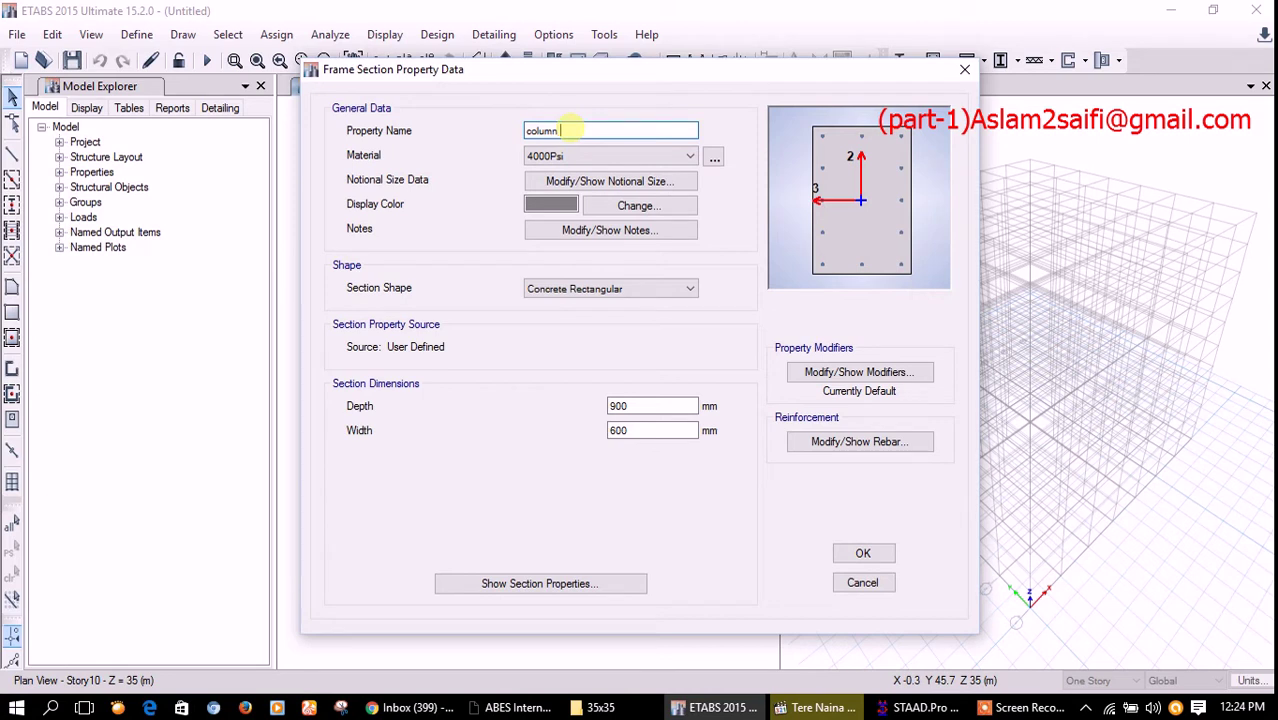
type("column 600X600")
left_click(672, 160)
left_click(546, 205)
left_click(694, 401)
type("600")
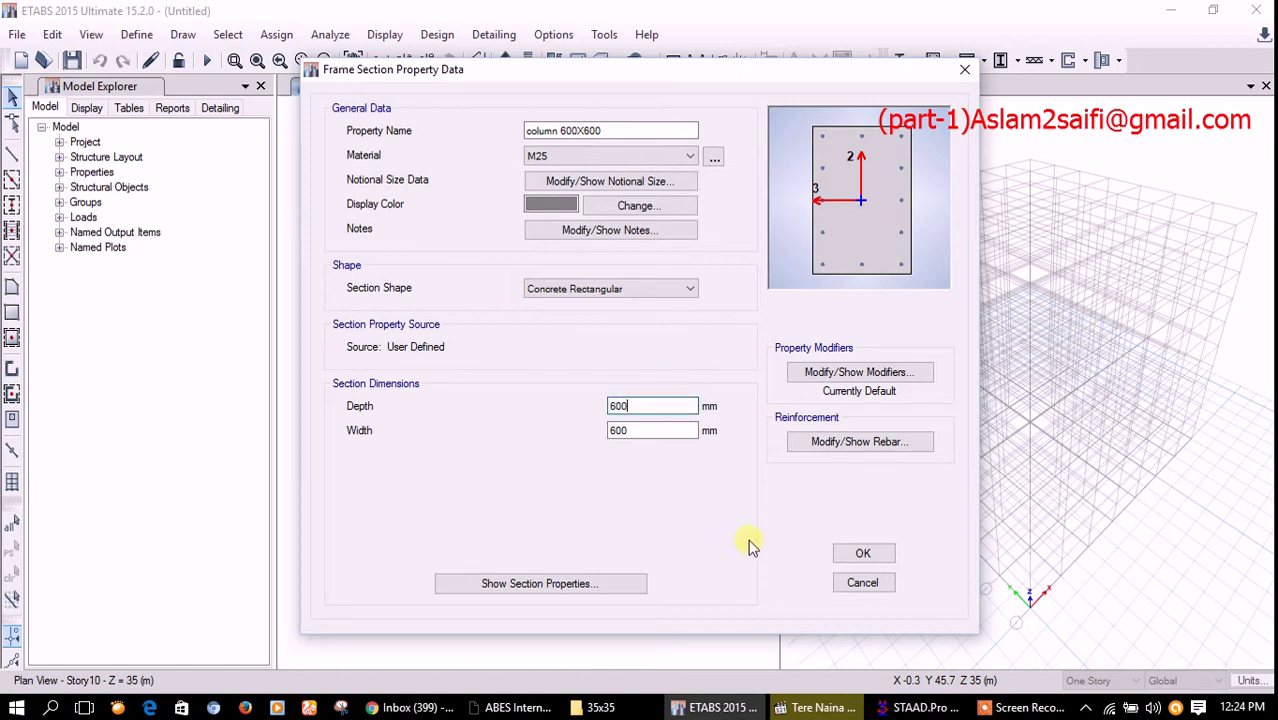
left_click(869, 556)
left_click(440, 361)
left_click(440, 373)
left_click(736, 545)
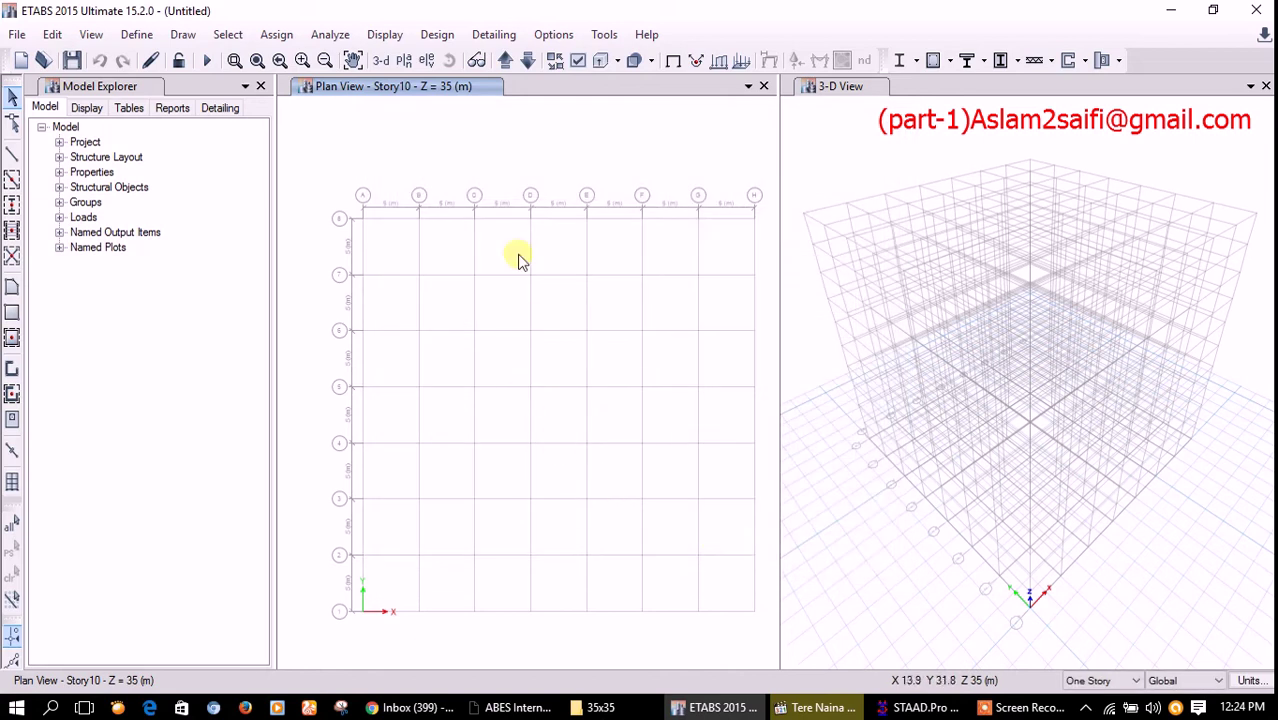
Step: Draw beam 600X300 beams along every grid line on all storeys
left_click(11, 181)
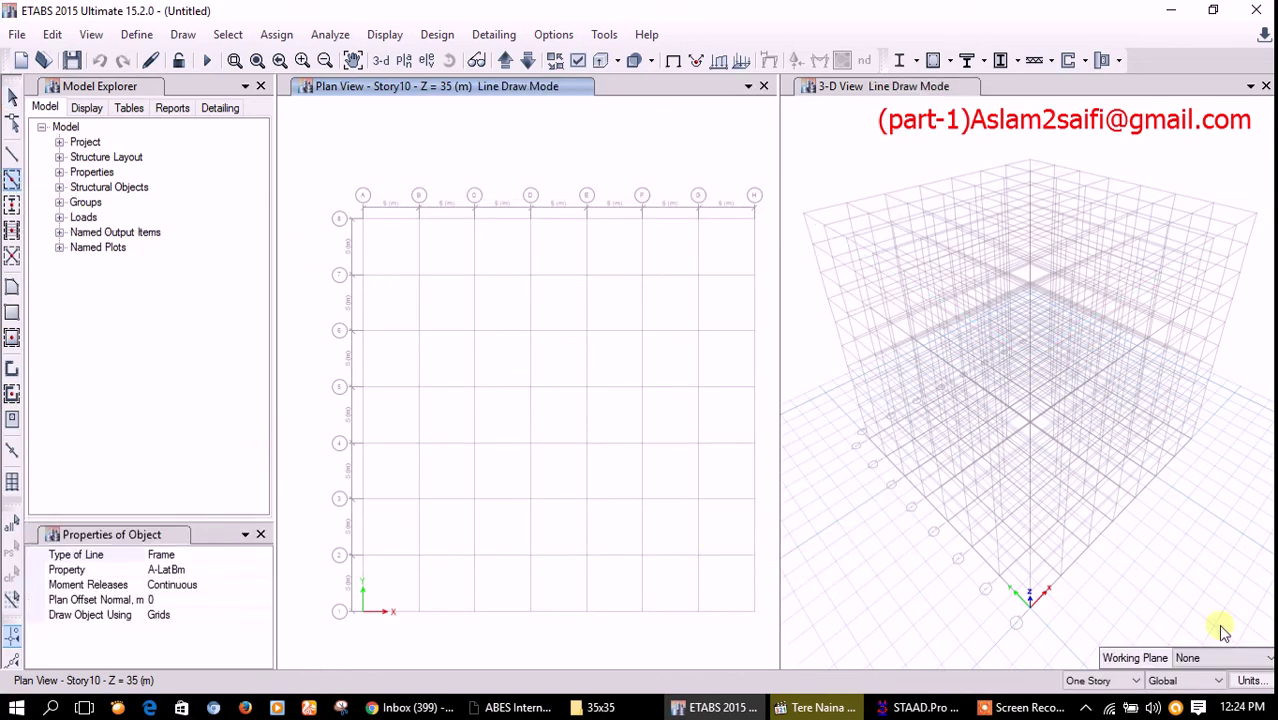
left_click(1110, 684)
left_click(1095, 653)
left_click(240, 570)
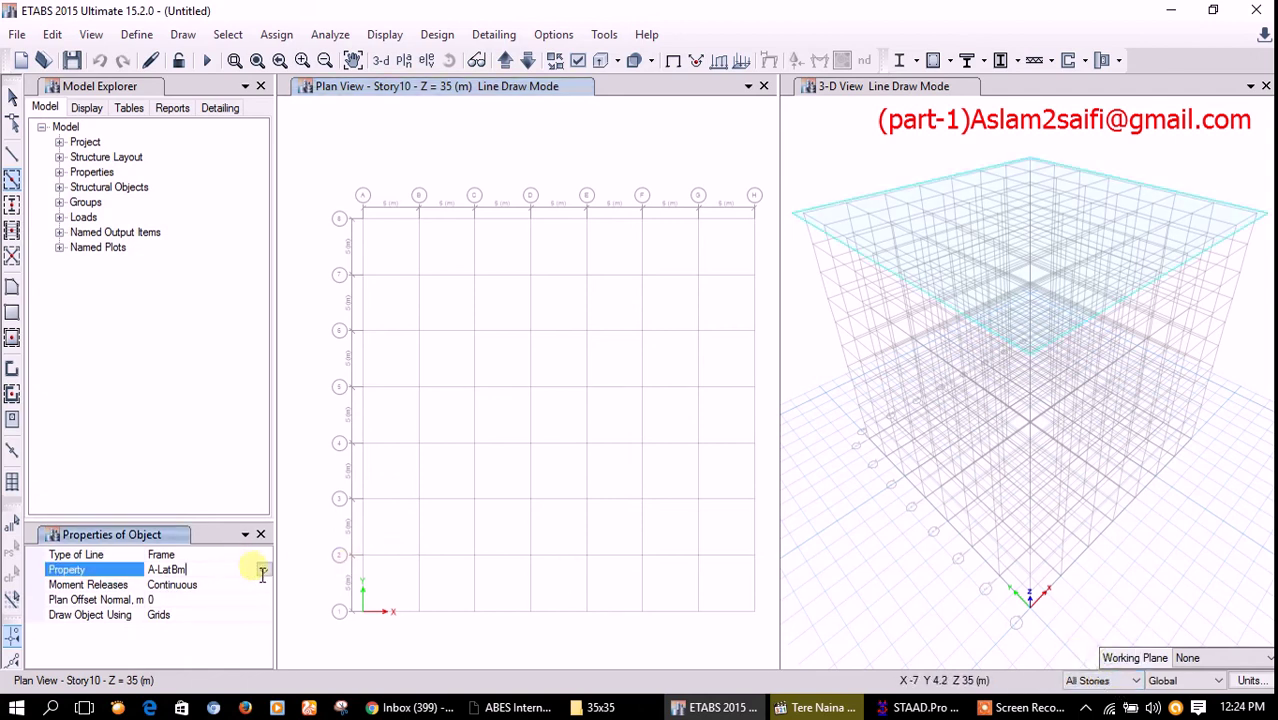
left_click(263, 569)
left_click(240, 669)
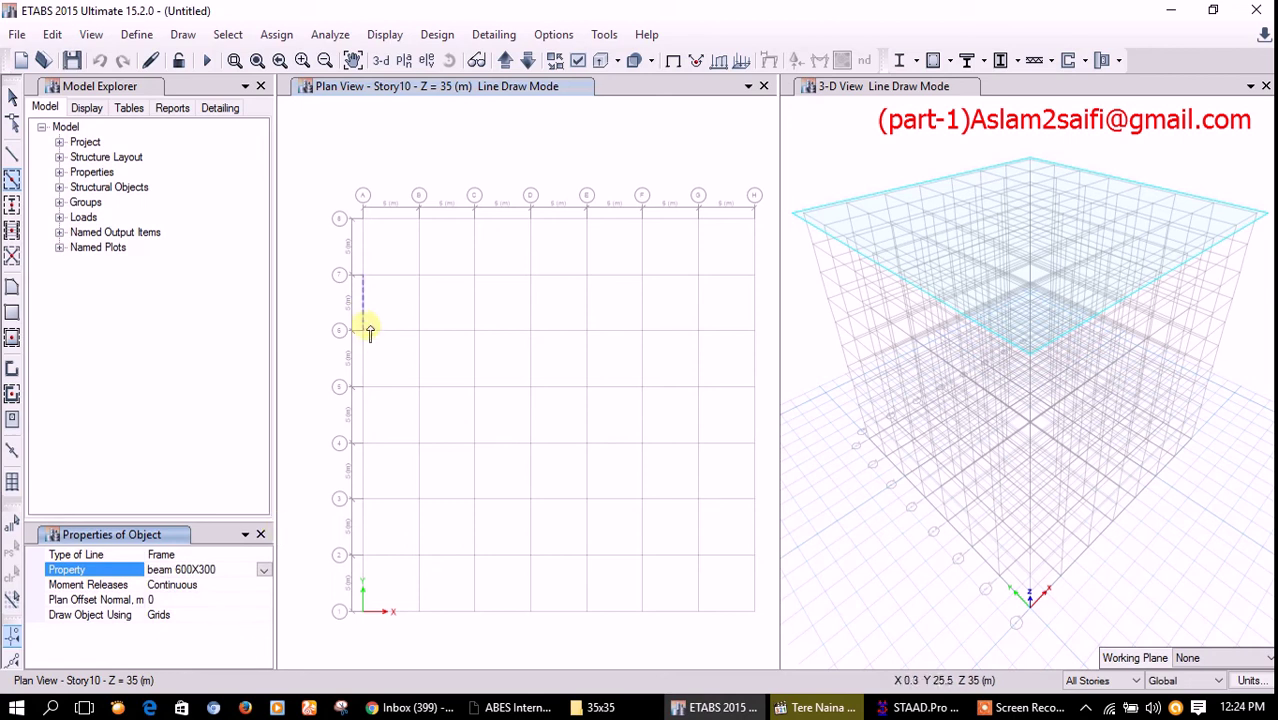
left_click_drag(335, 196, 770, 642)
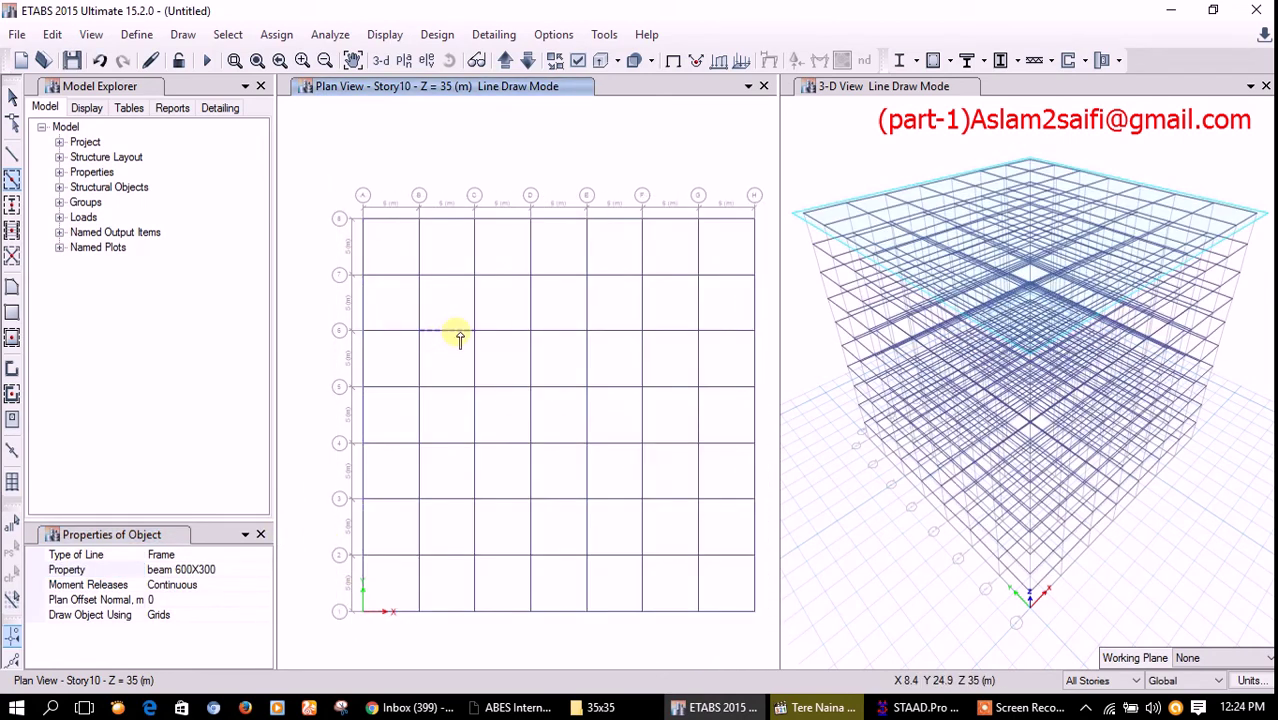
Step: Place column 600X600 columns at every grid intersection of the plan
left_click(11, 201)
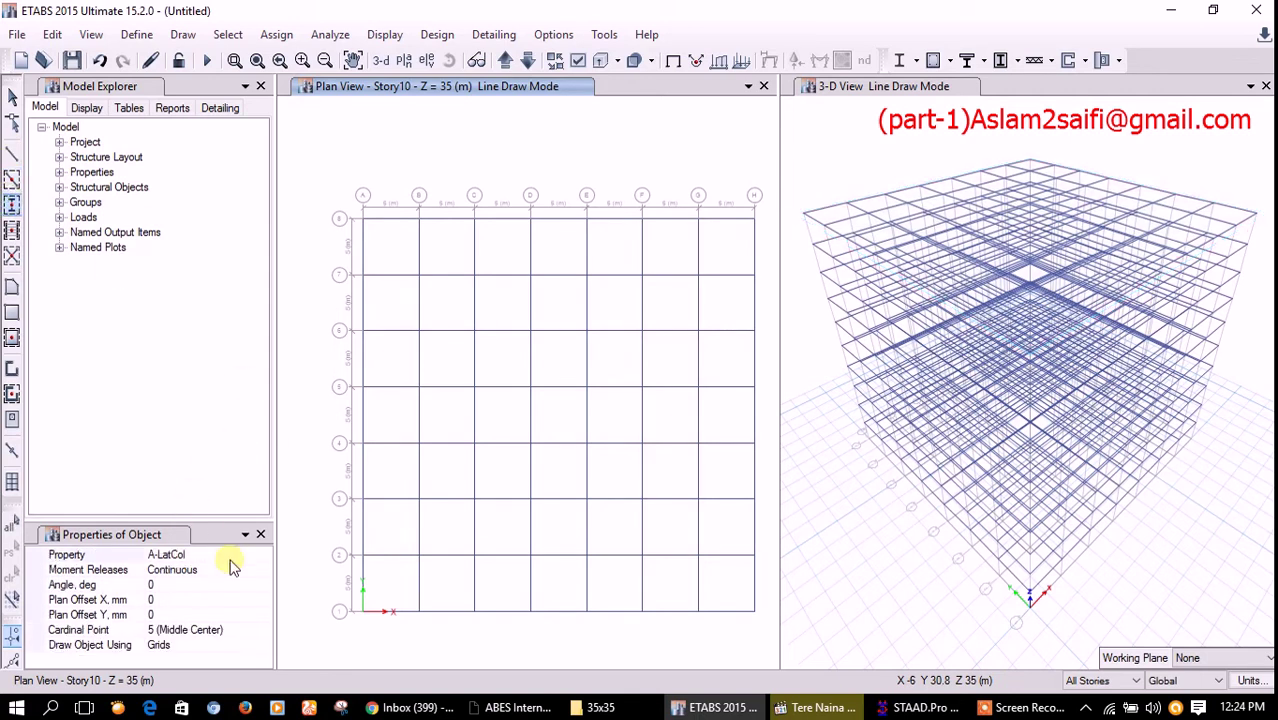
left_click(252, 558)
left_click(264, 555)
scroll(255, 650, "down", 1)
left_click(254, 647)
mouse_move(339, 179)
left_mouse_down()
mouse_move(632, 491)
mouse_move(822, 665)
mouse_move(745, 653)
left_mouse_up()
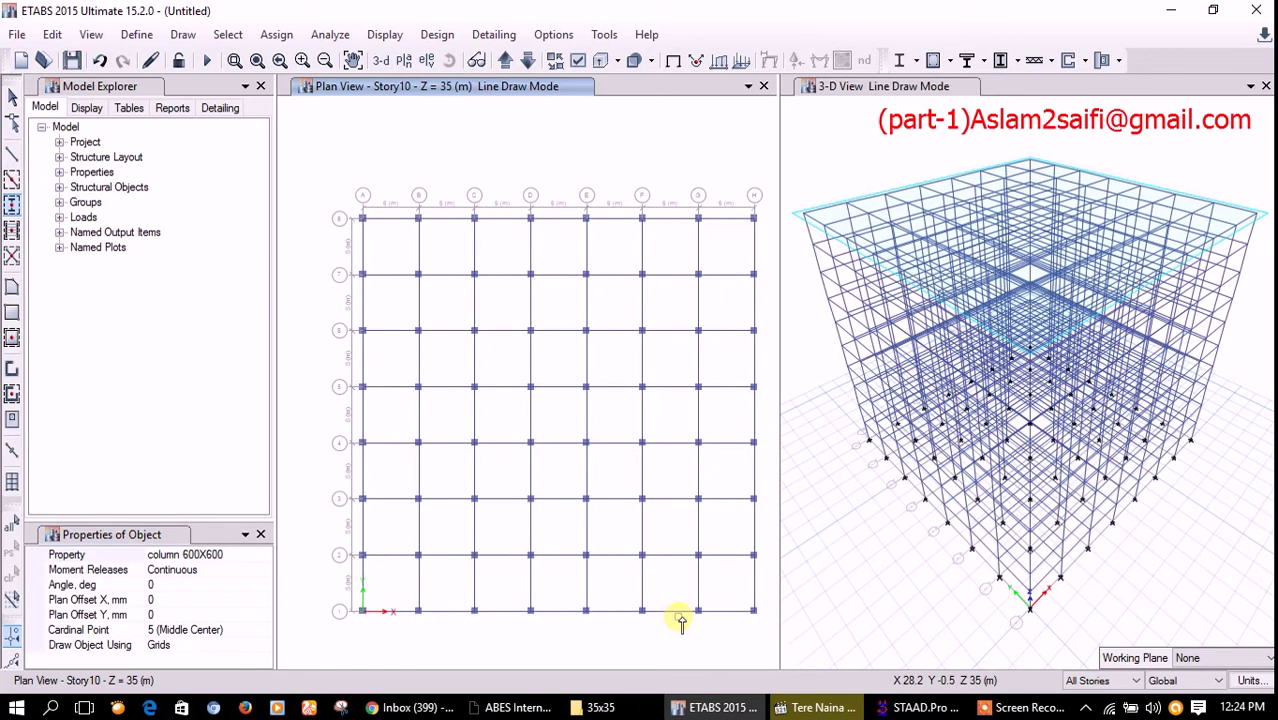
key("Escape")
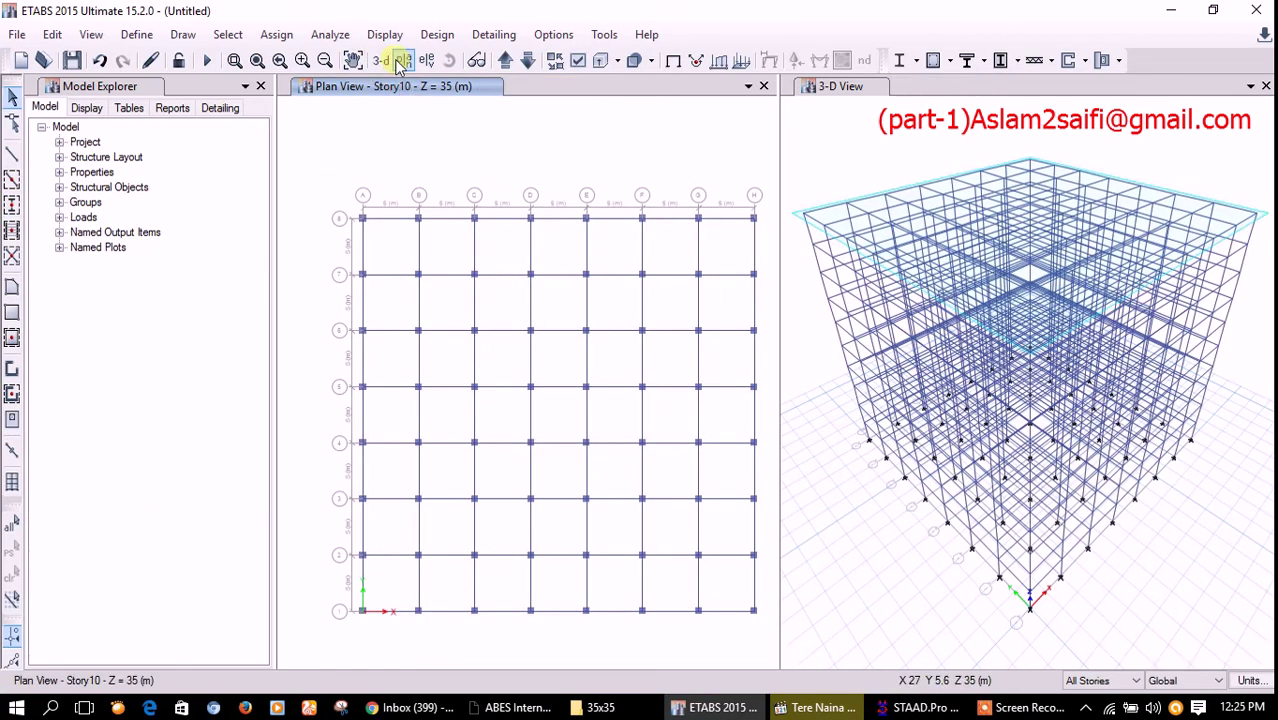
Step: Show the Base plan and select all its joints on that storey only
left_click(403, 60)
left_click(540, 415)
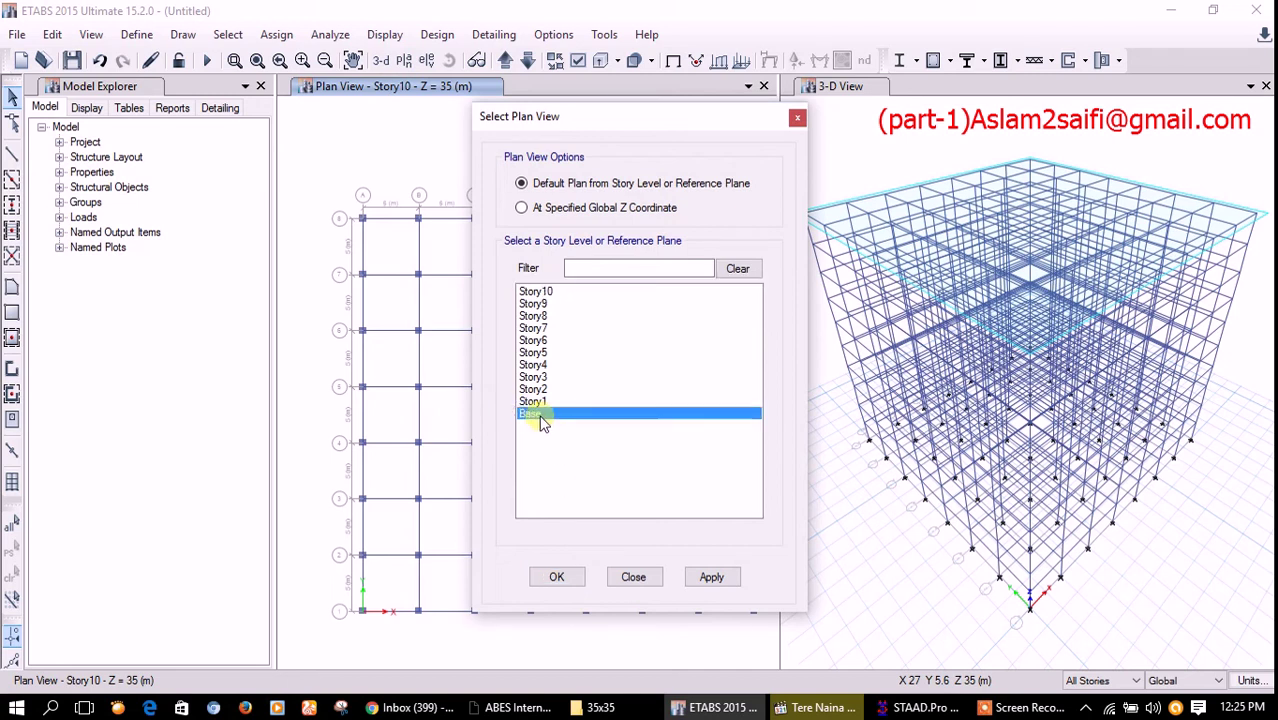
left_click(557, 577)
left_click(1120, 680)
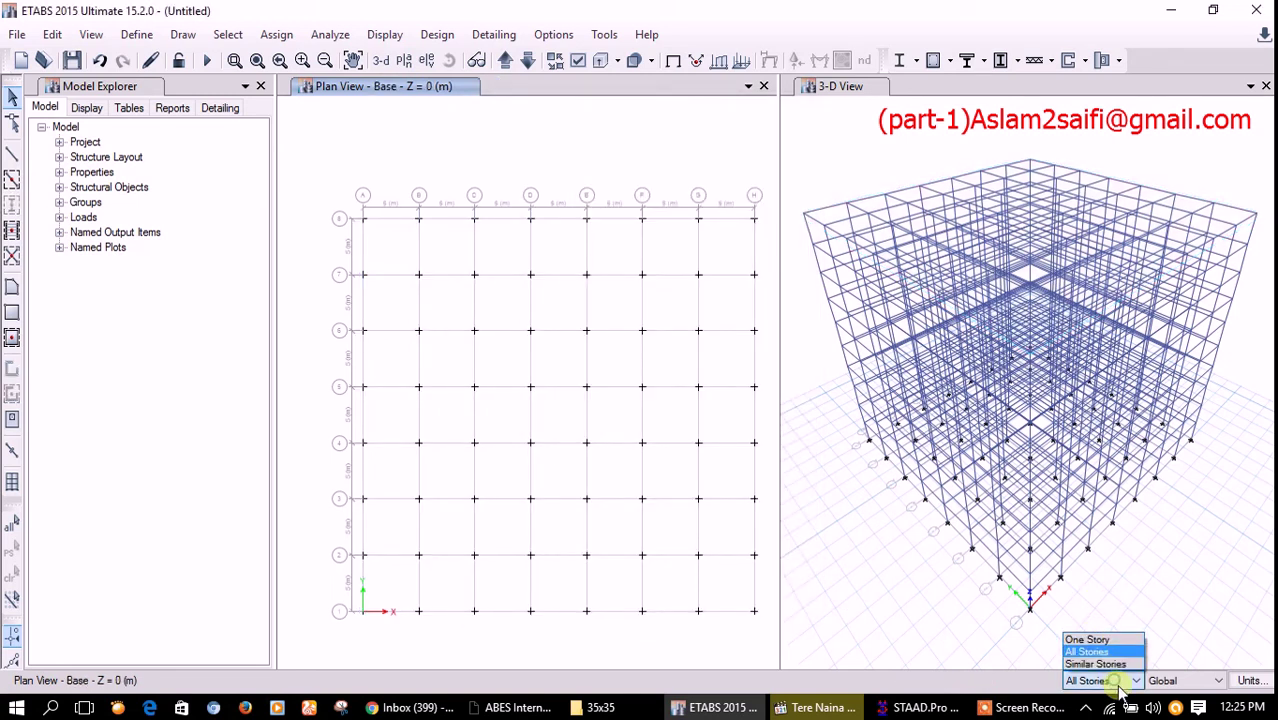
left_click(1118, 641)
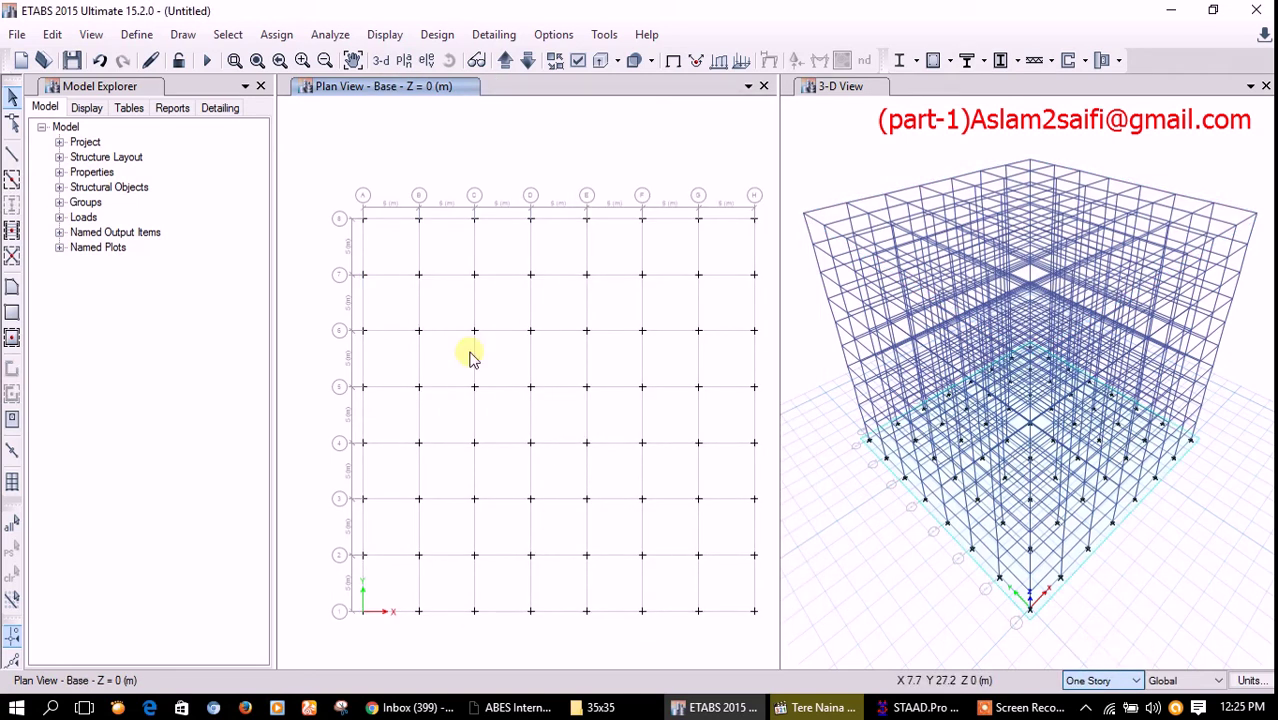
left_click_drag(324, 175, 776, 632)
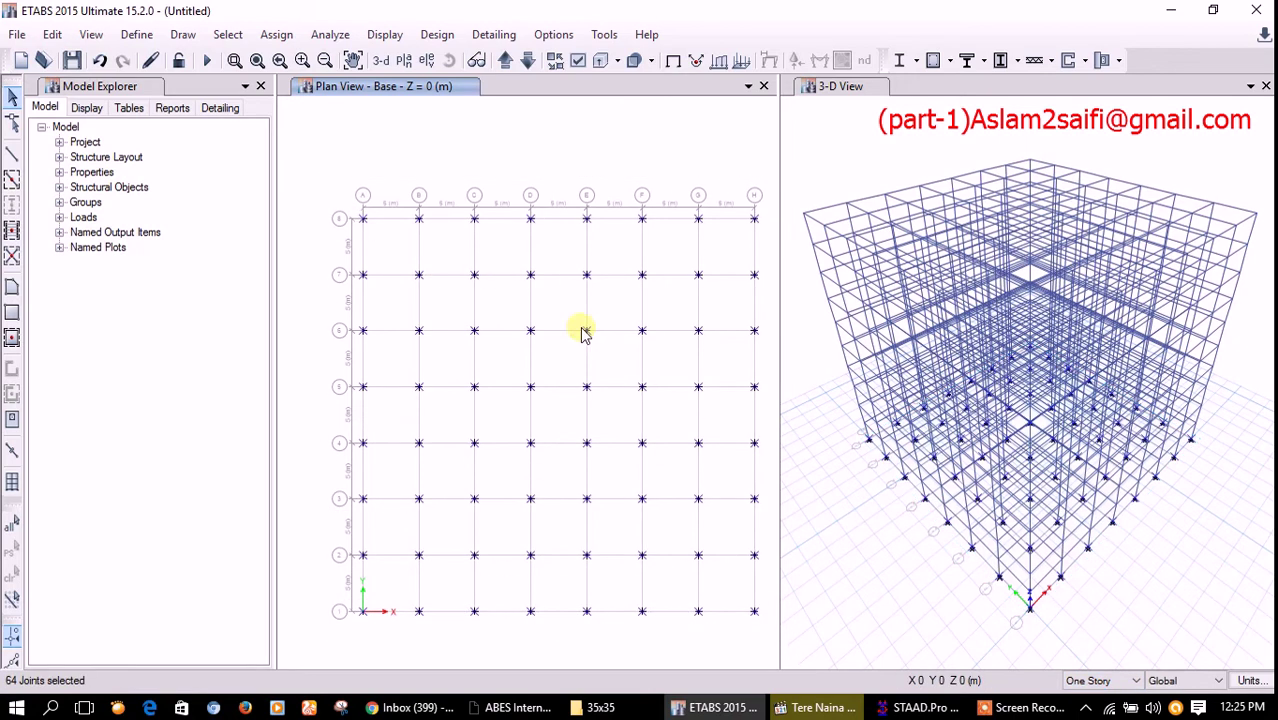
Step: Assign fully fixed restraints to the base joints, then display the Story10 plan
left_click(276, 34)
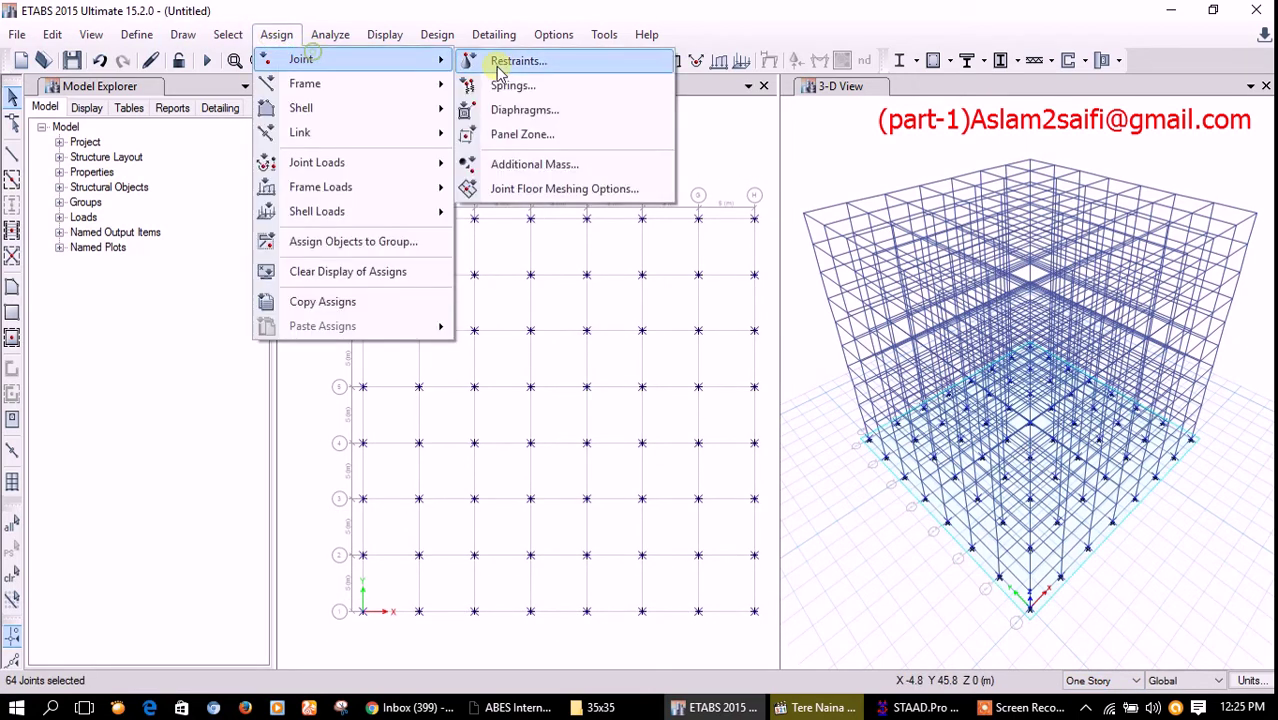
mouse_move(301, 59)
left_click(508, 60)
left_click(579, 429)
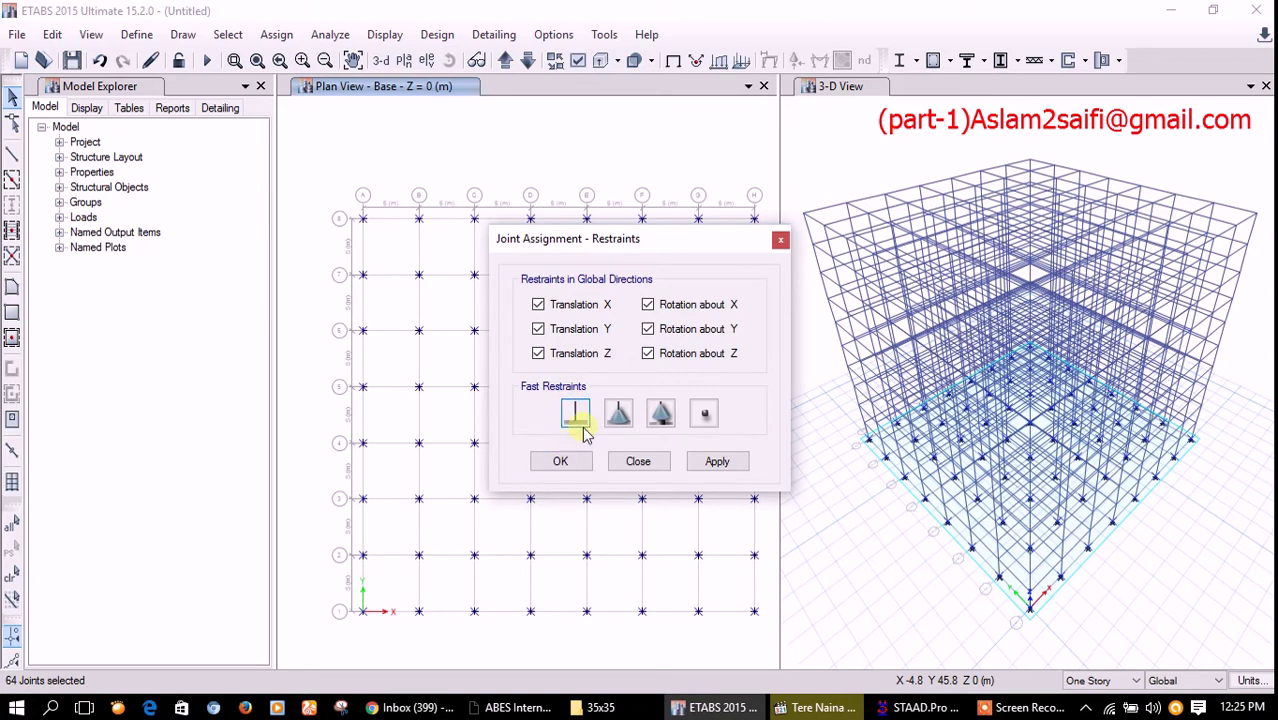
left_click(584, 428)
left_click(572, 461)
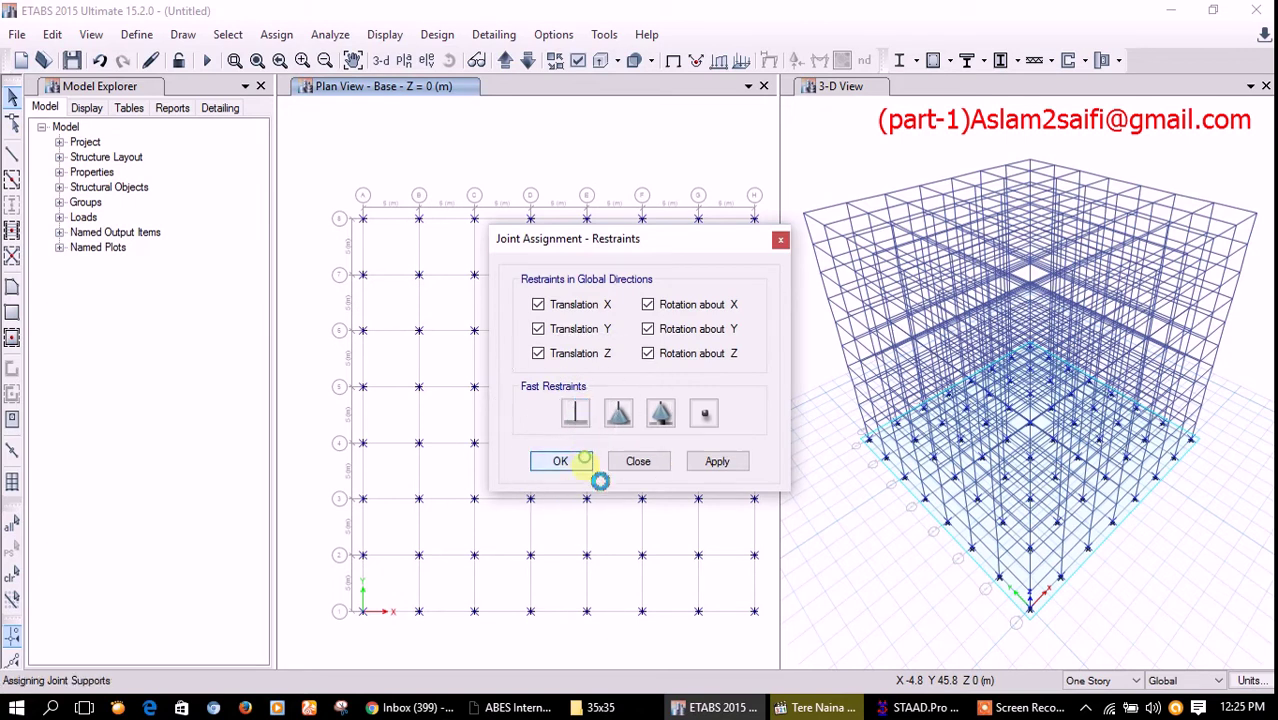
left_click(403, 60)
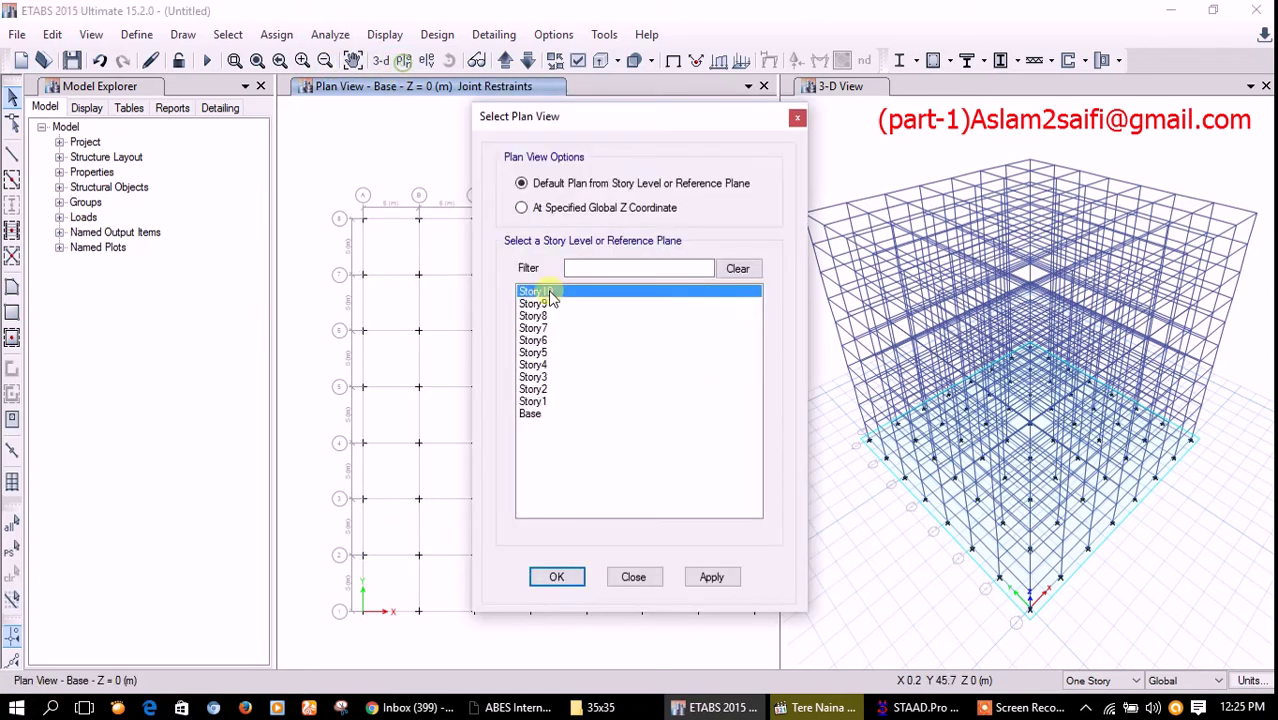
left_click(557, 577)
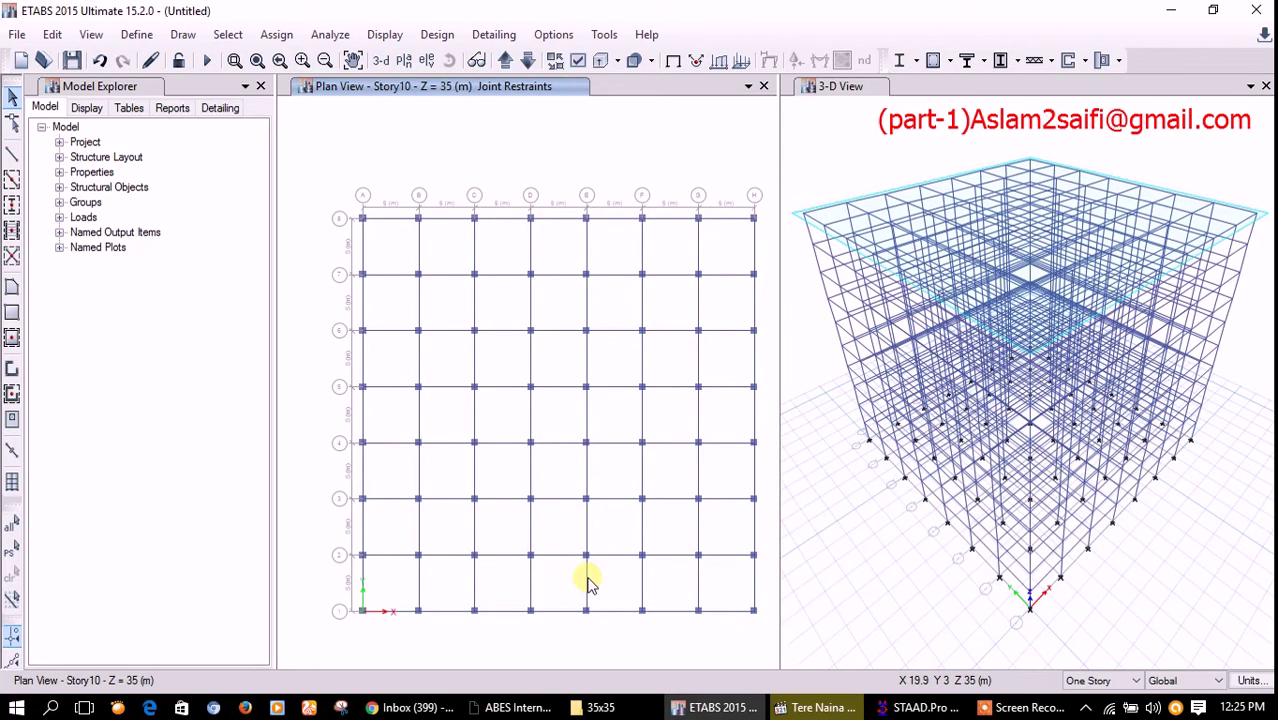
Step: Display the DEAD LOAD self-weight and 16.5 kN/m beam load in STAAD.Pro
left_click(918, 707)
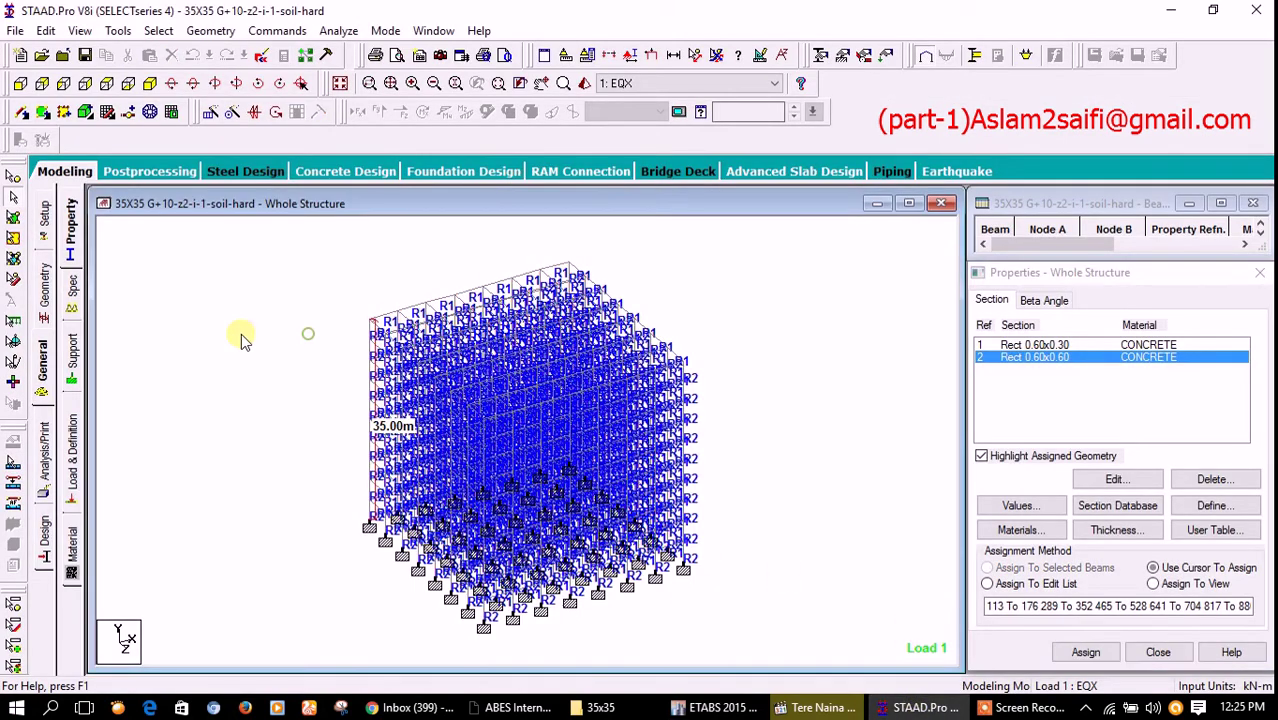
left_click(75, 442)
left_click(979, 236)
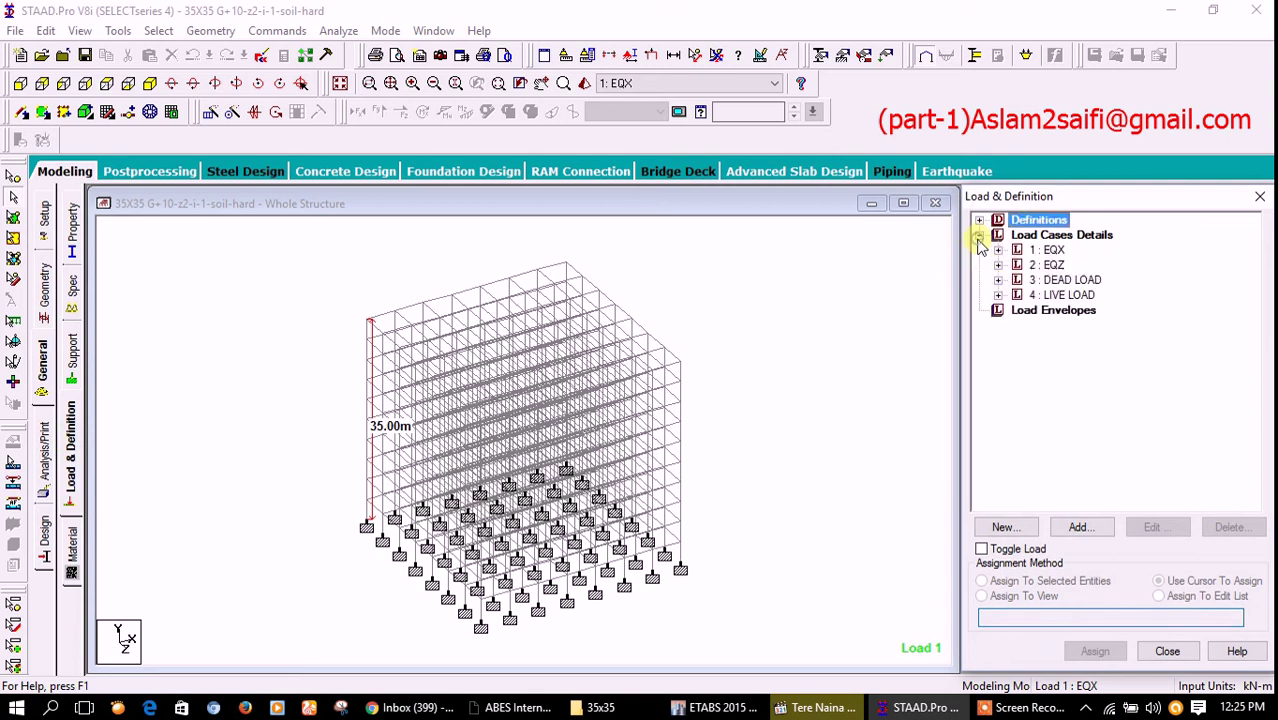
left_click(998, 280)
left_click(1082, 295)
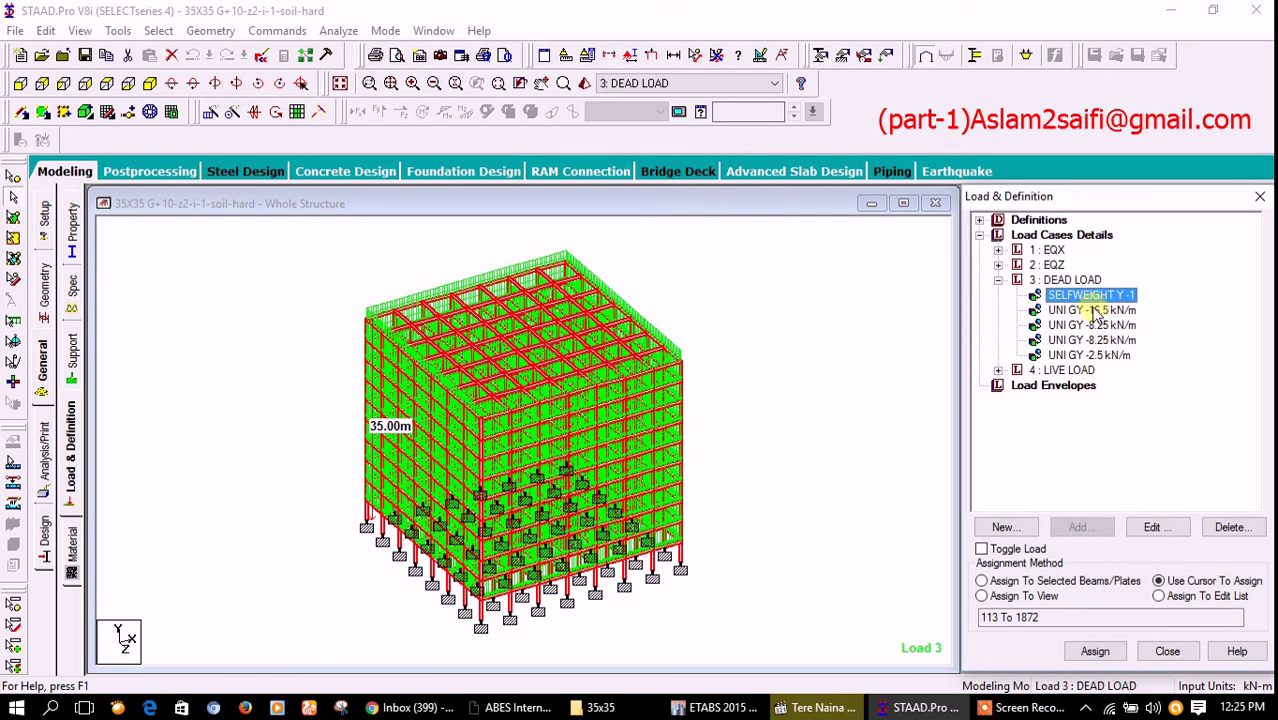
left_click(1092, 311)
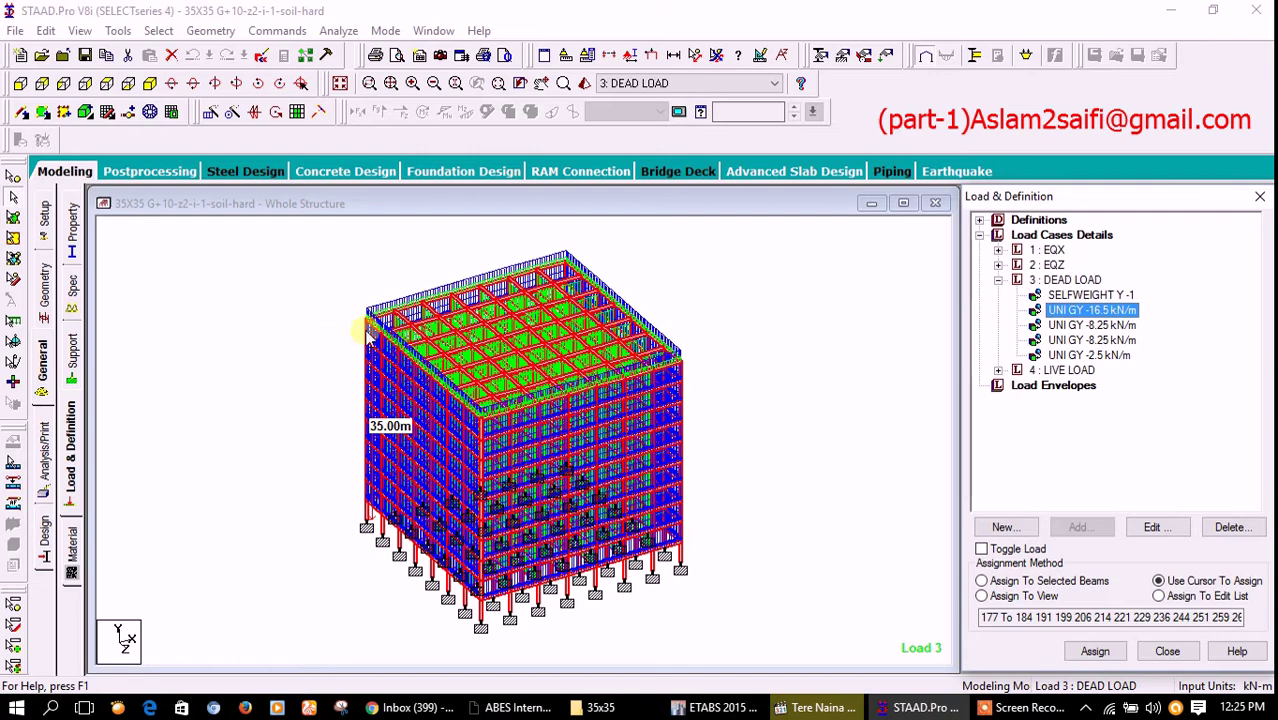
left_click(780, 332)
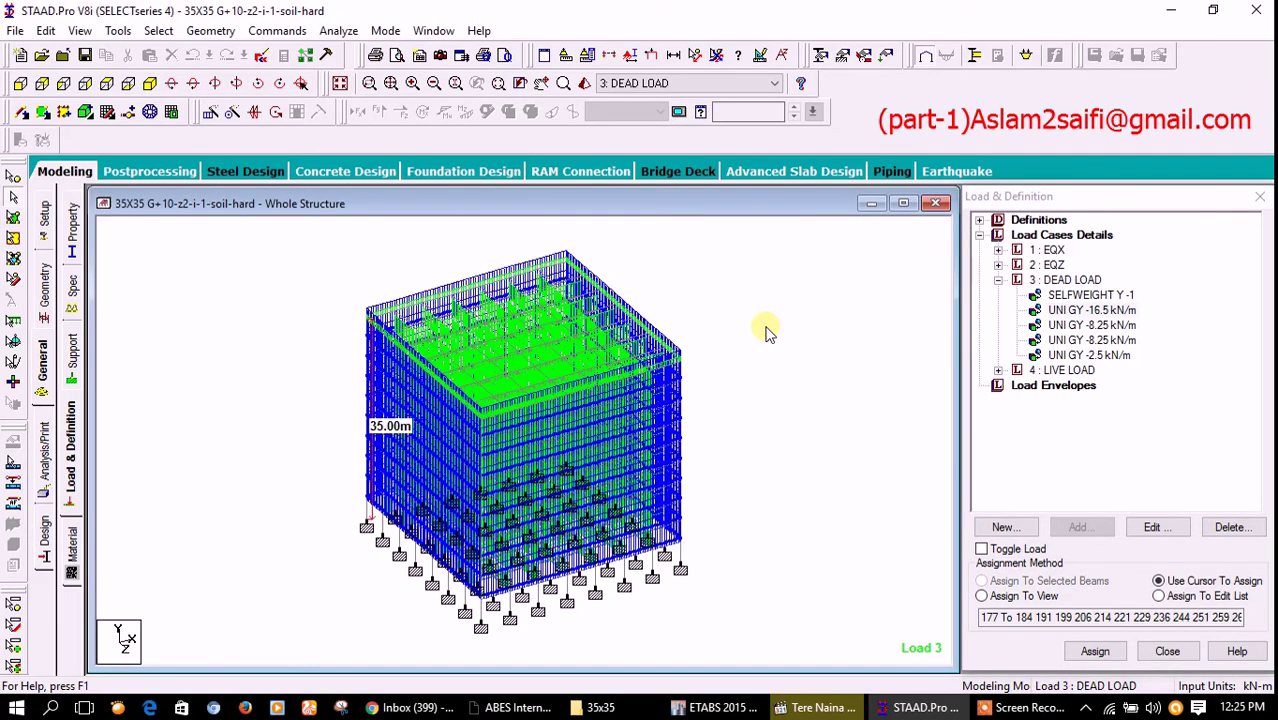
Step: Set the distributed-force diagram scale to 10 with Apply Immediately enabled
left_click(654, 60)
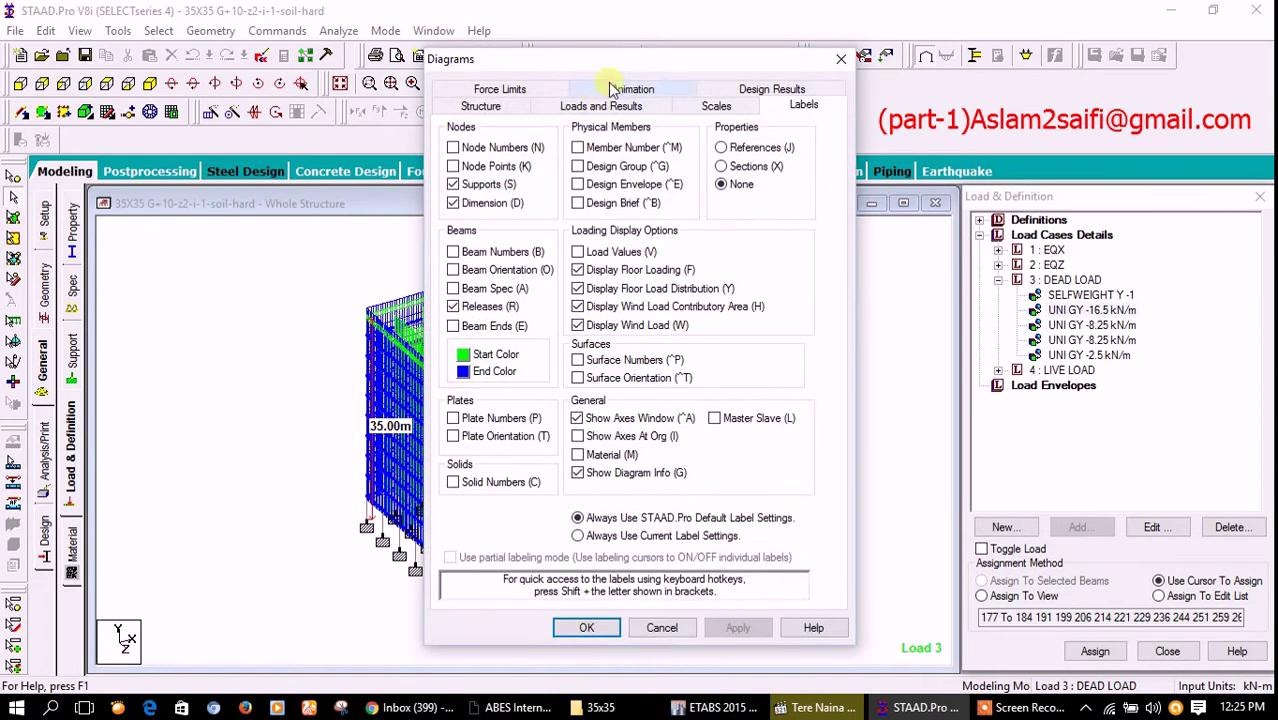
left_click_drag(622, 52, 870, 13)
left_click(968, 59)
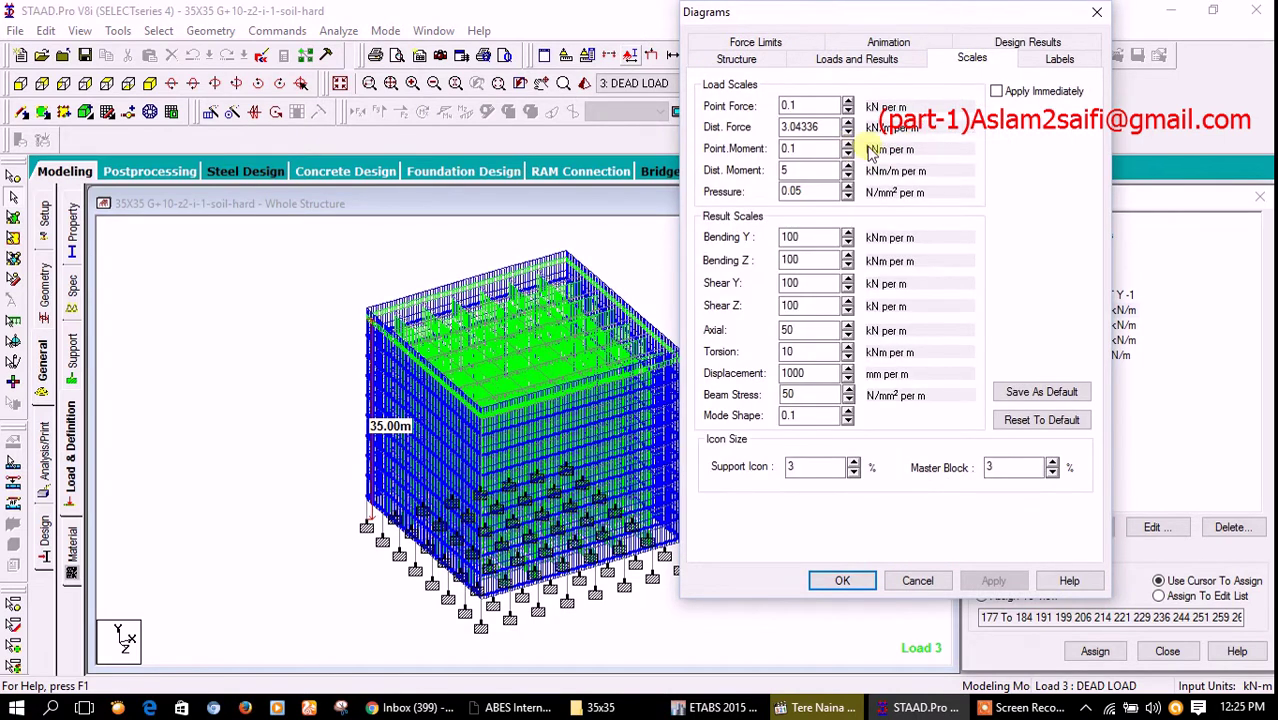
left_click(997, 91)
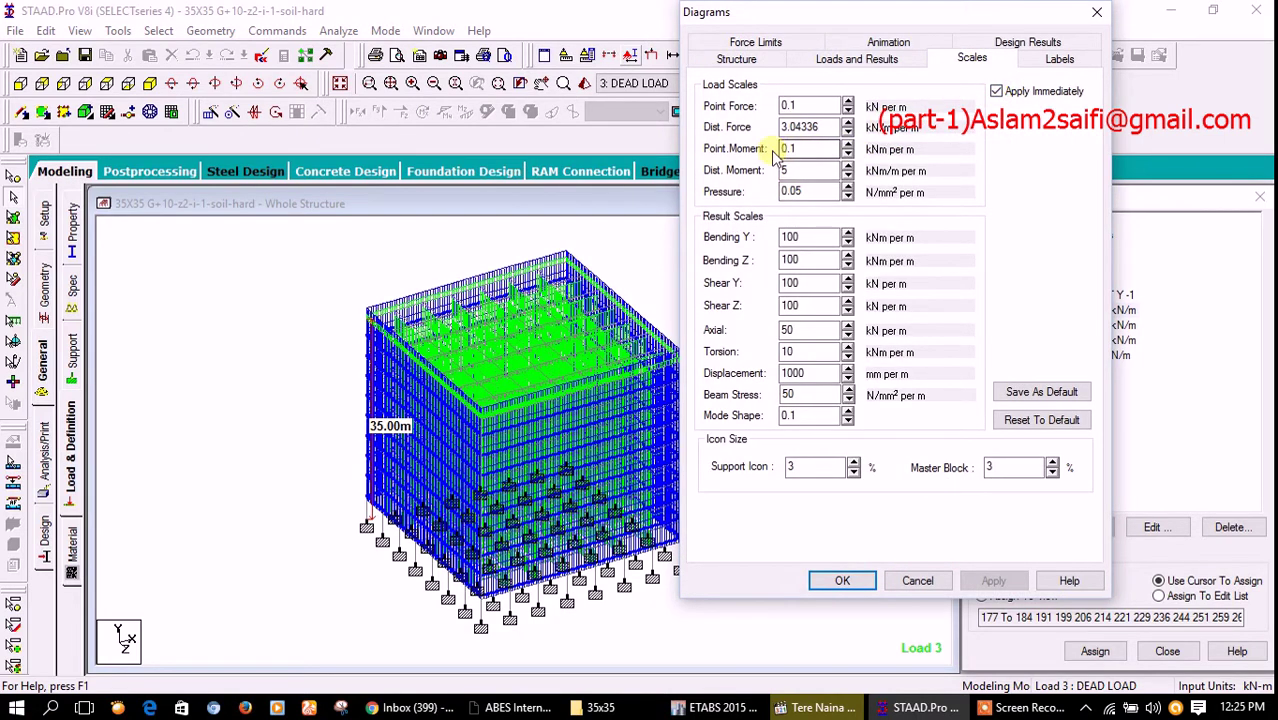
left_click(847, 133)
left_click(847, 133)
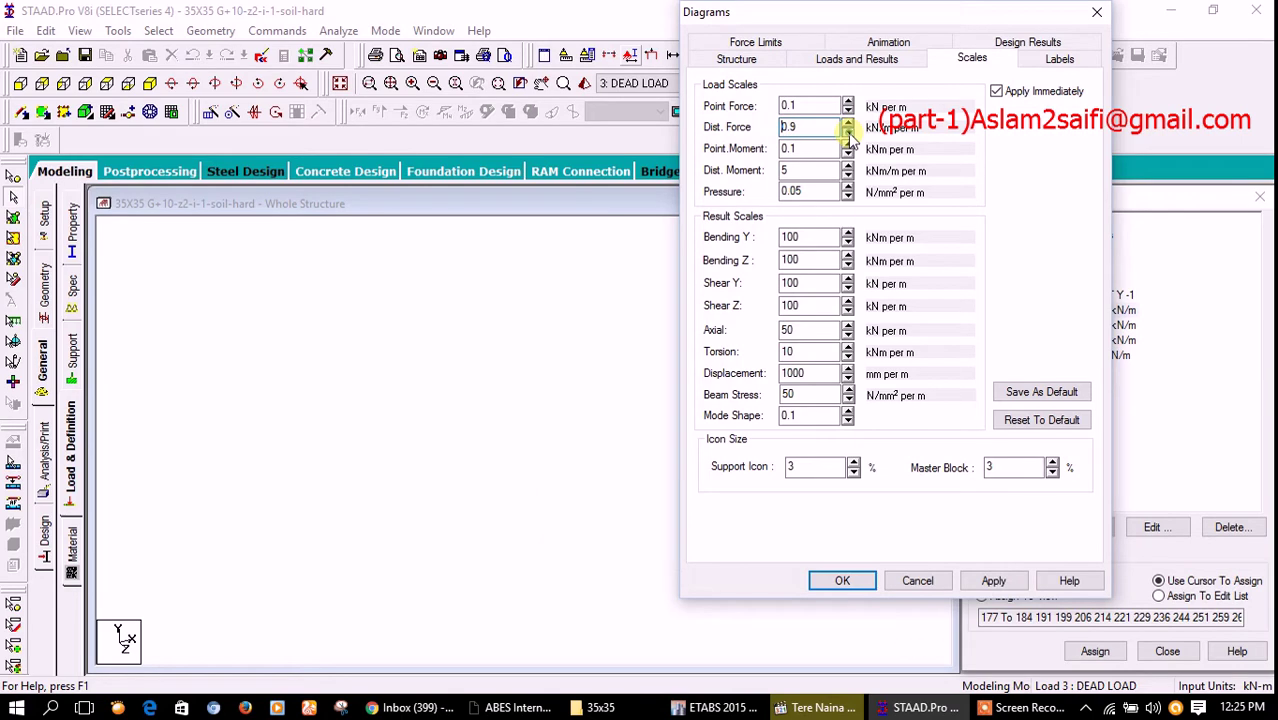
left_click(847, 131)
left_click(847, 131)
left_click(847, 123)
left_click(847, 123)
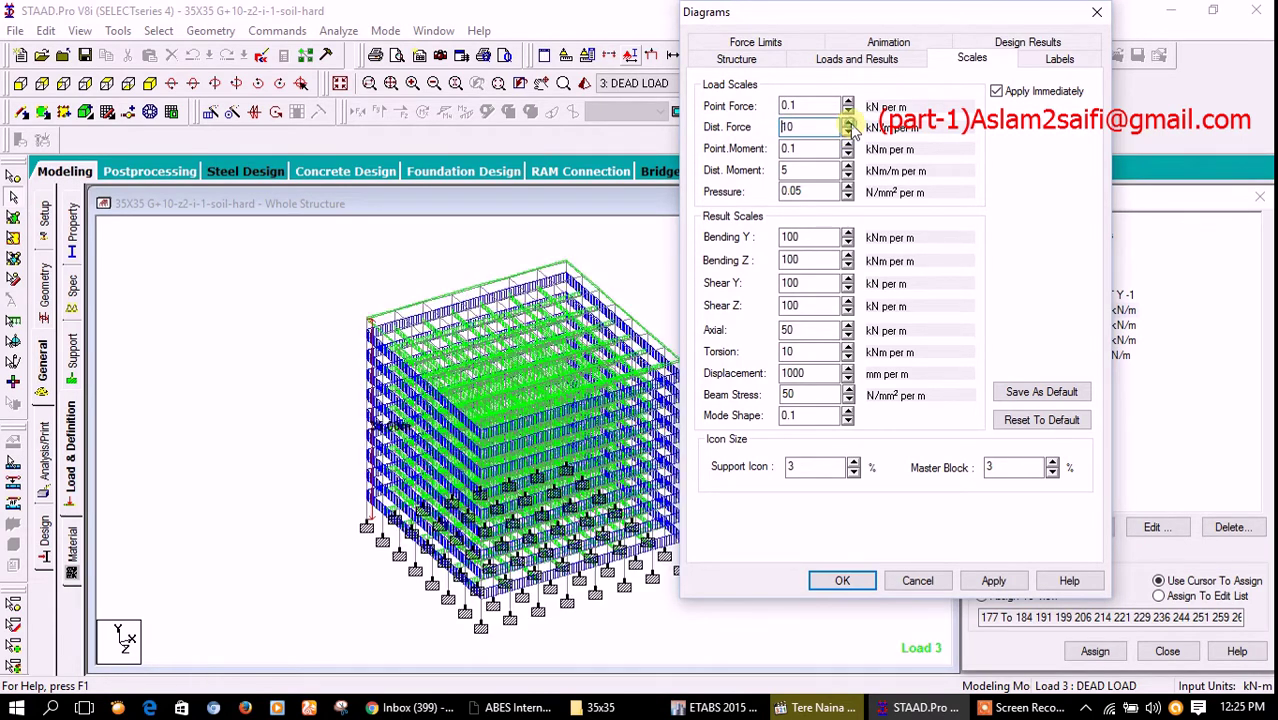
left_click(842, 579)
left_click(1090, 311)
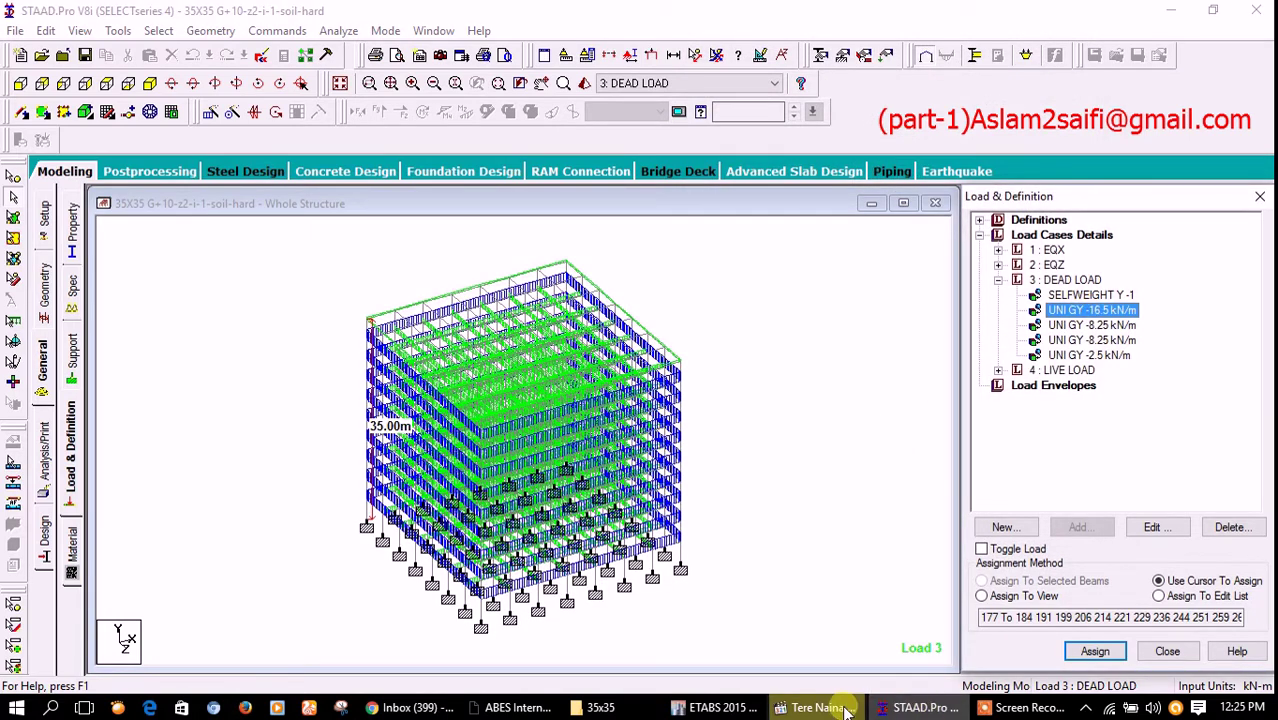
left_click(712, 707)
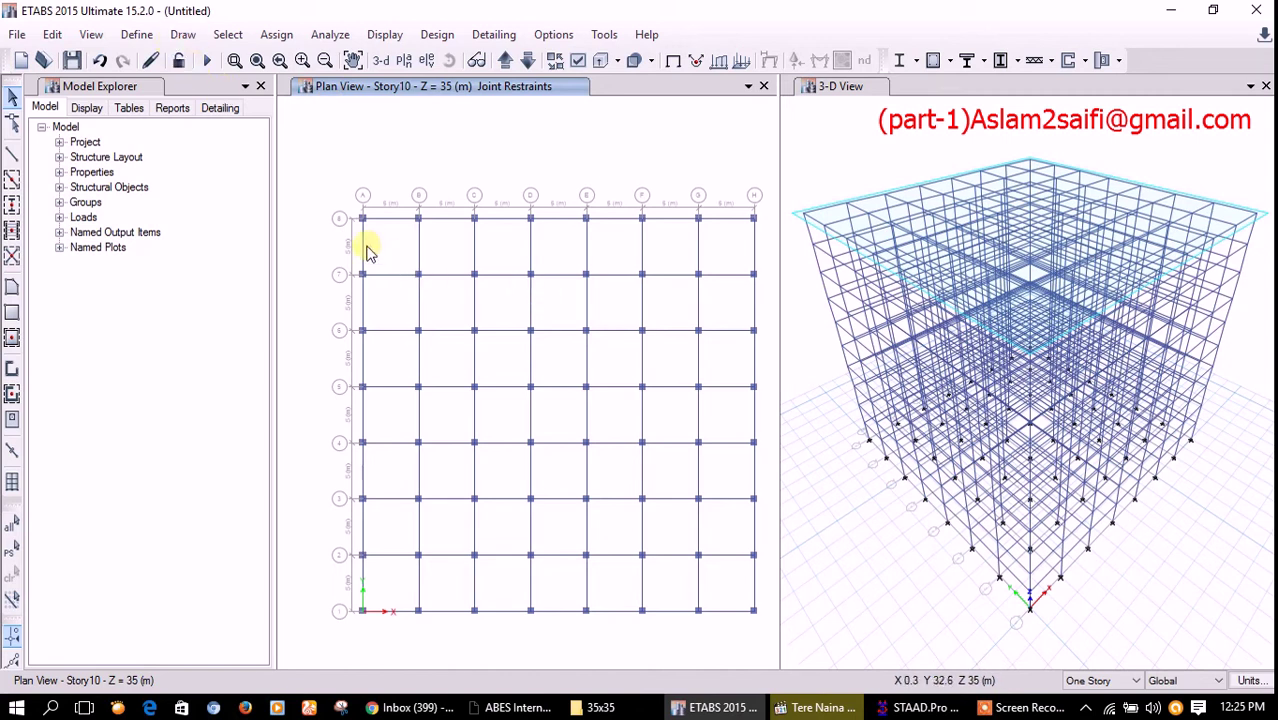
Step: Select all 1120 beams by object type and display only the selected beams in the plan
left_click(277, 35)
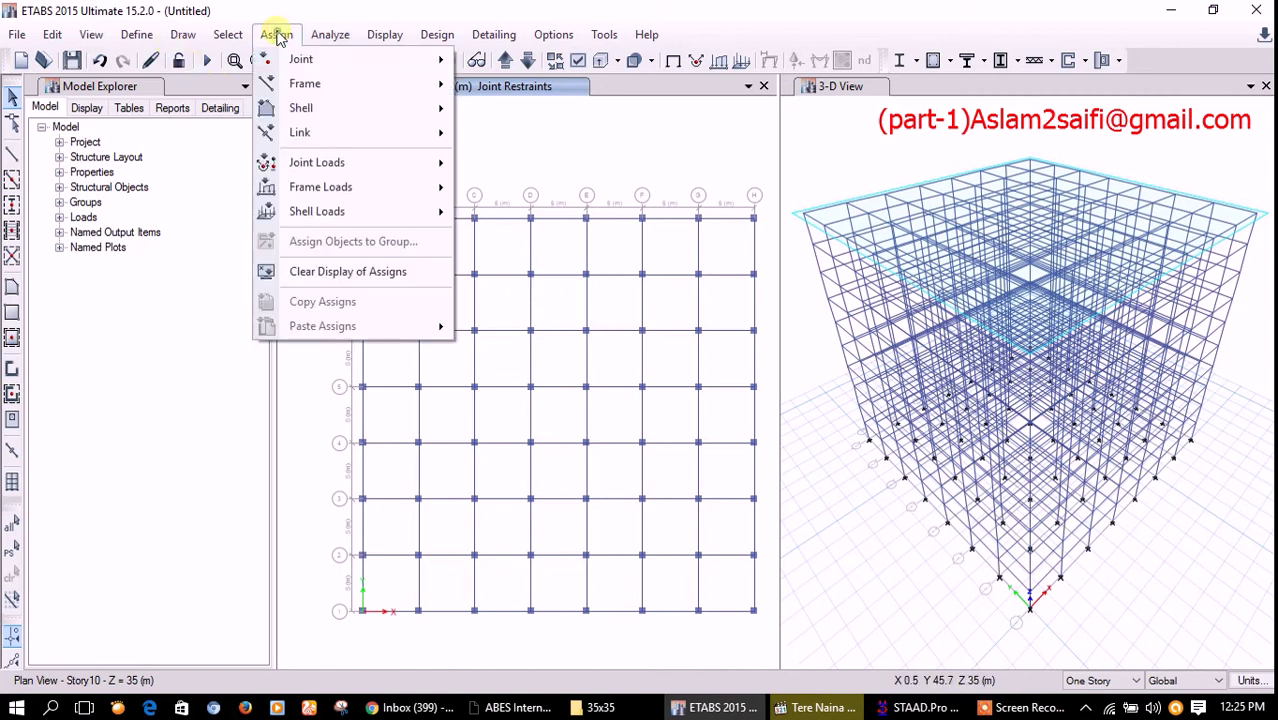
mouse_move(228, 34)
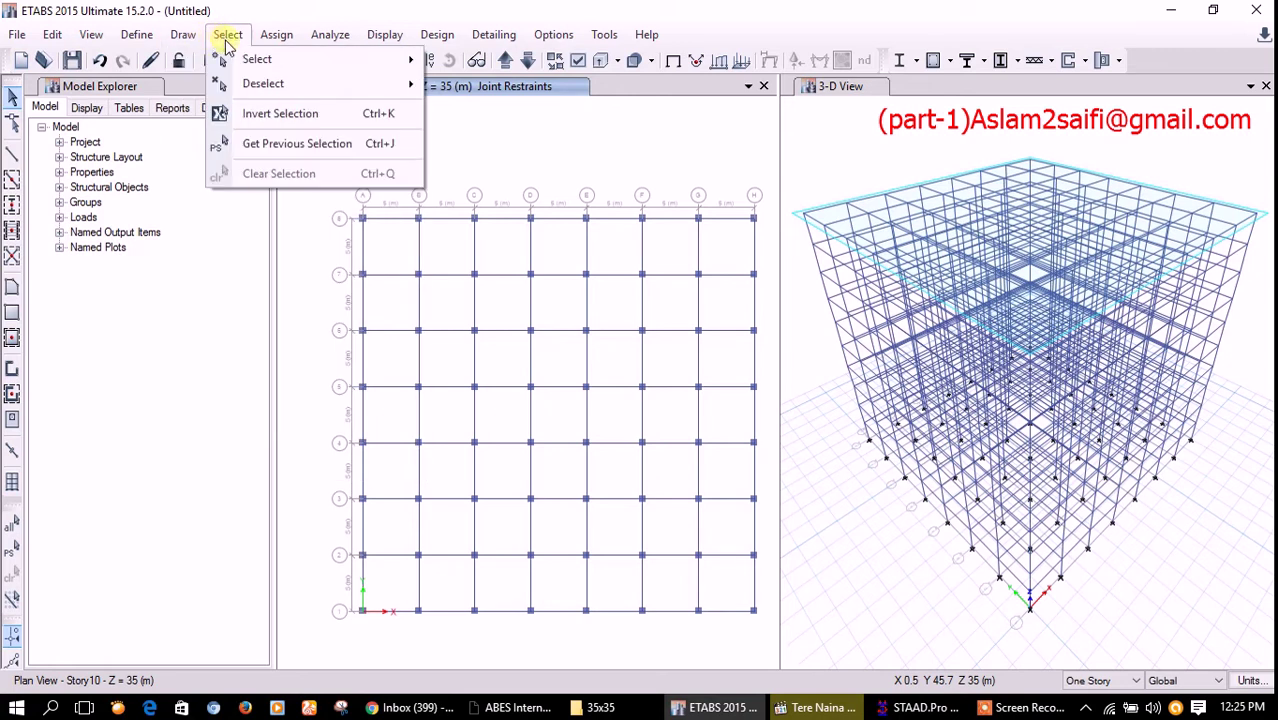
mouse_move(257, 59)
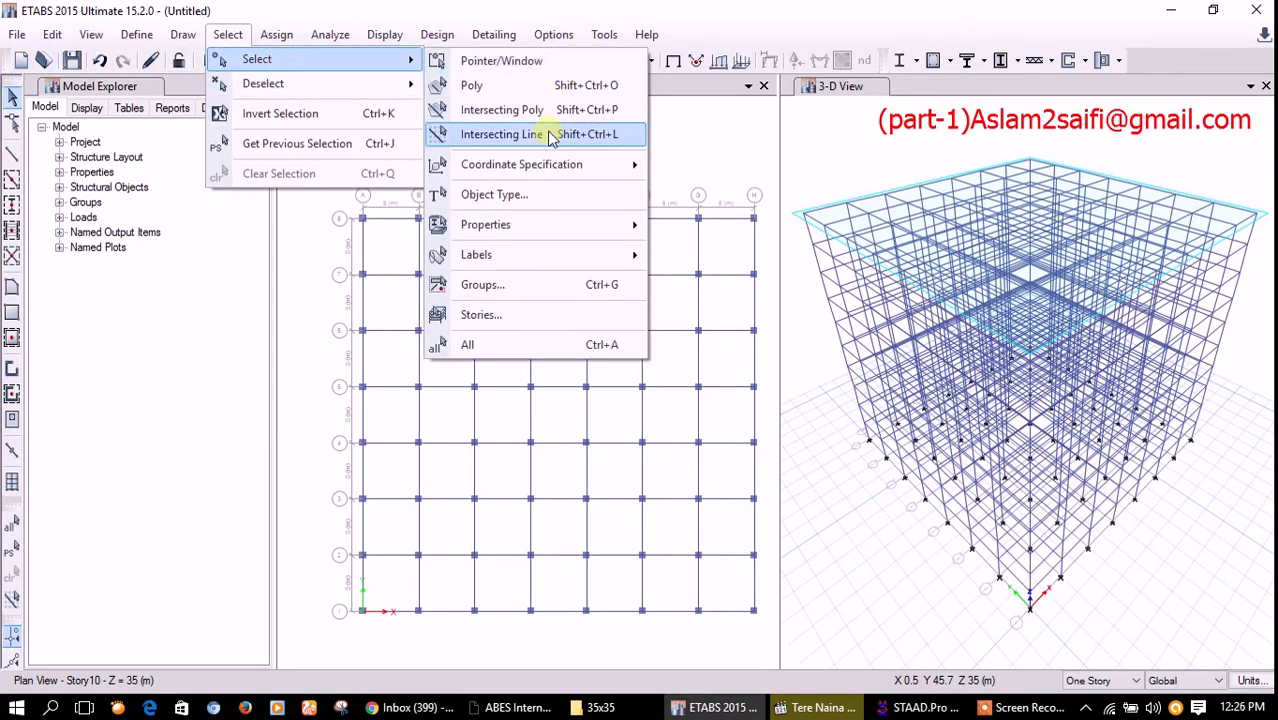
left_click(562, 194)
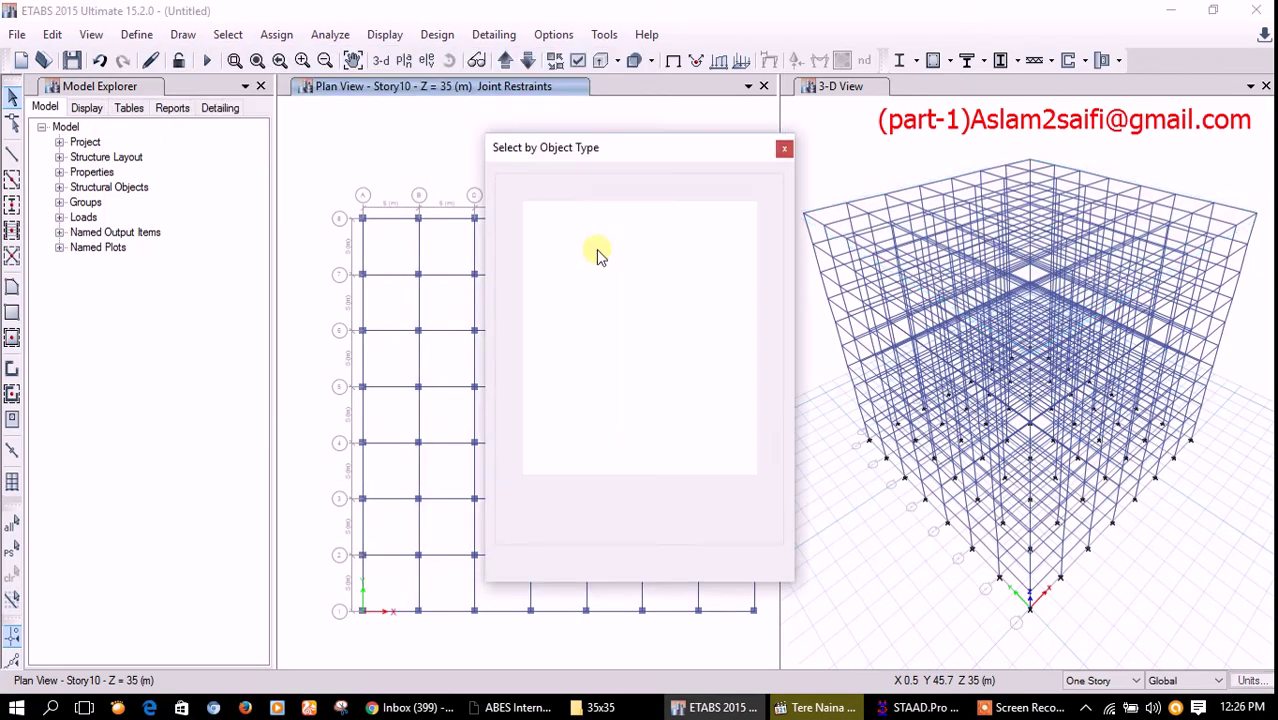
left_click(548, 233)
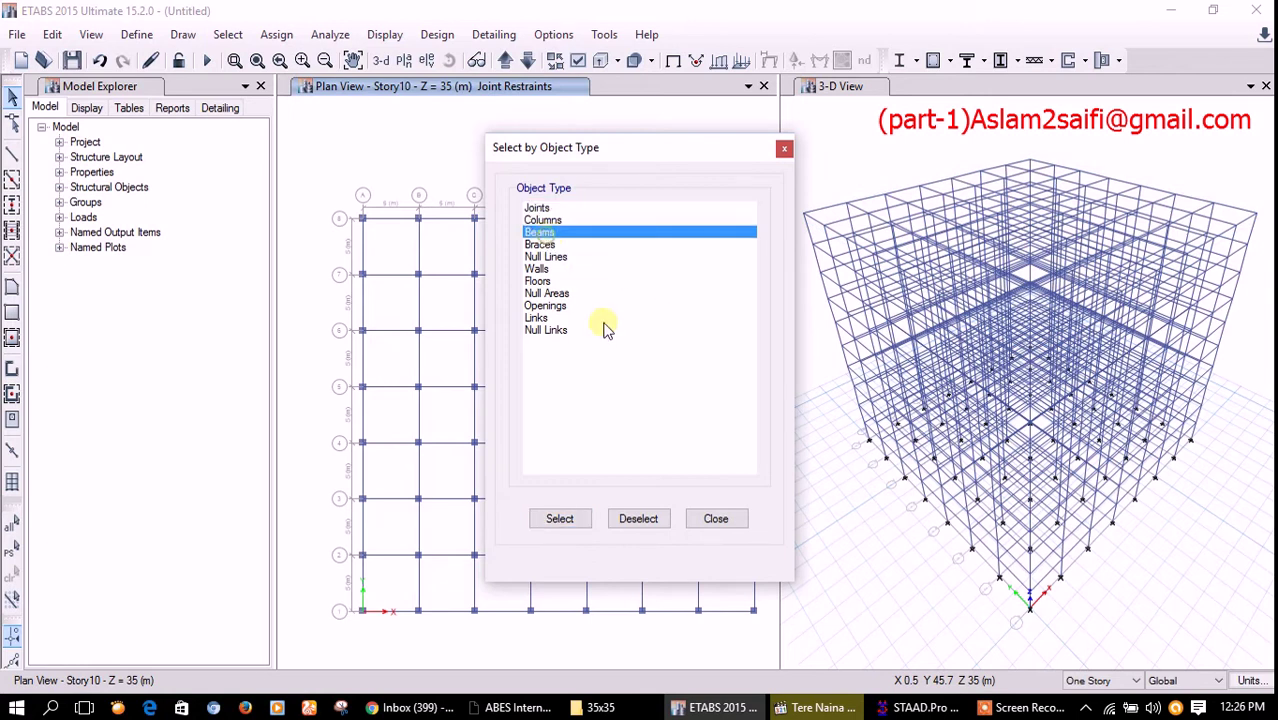
left_click(556, 518)
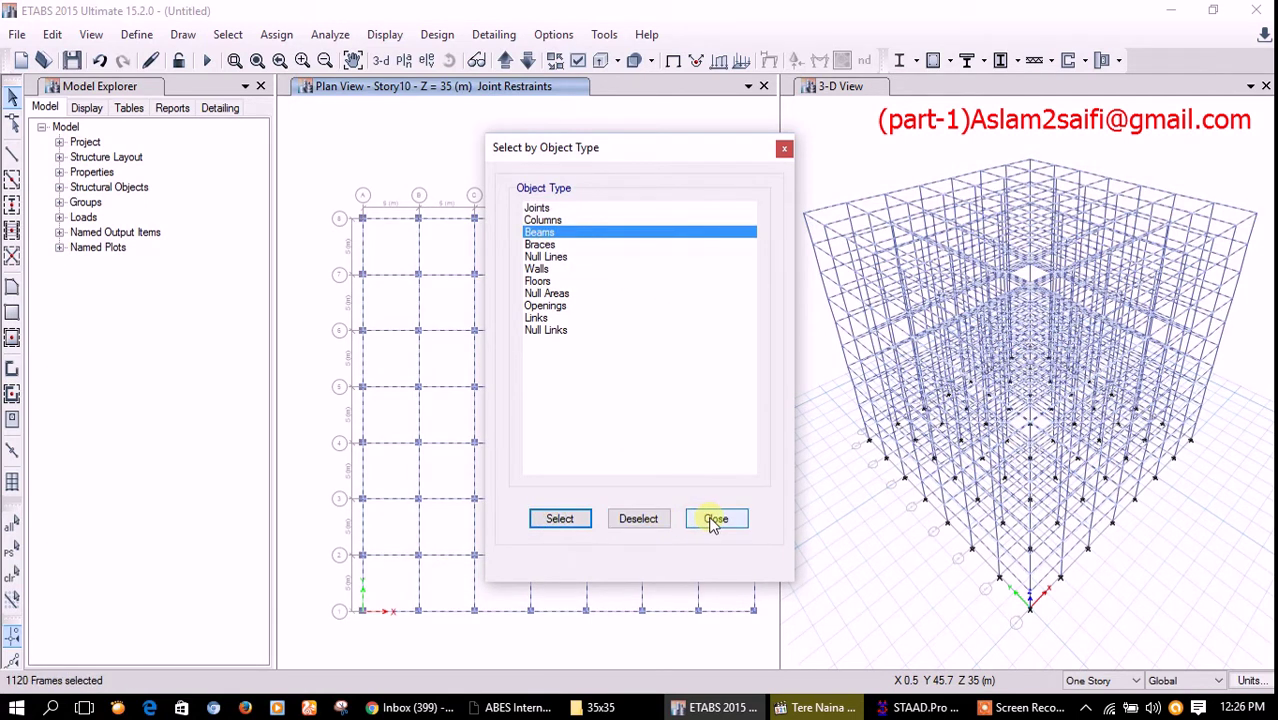
left_click(714, 518)
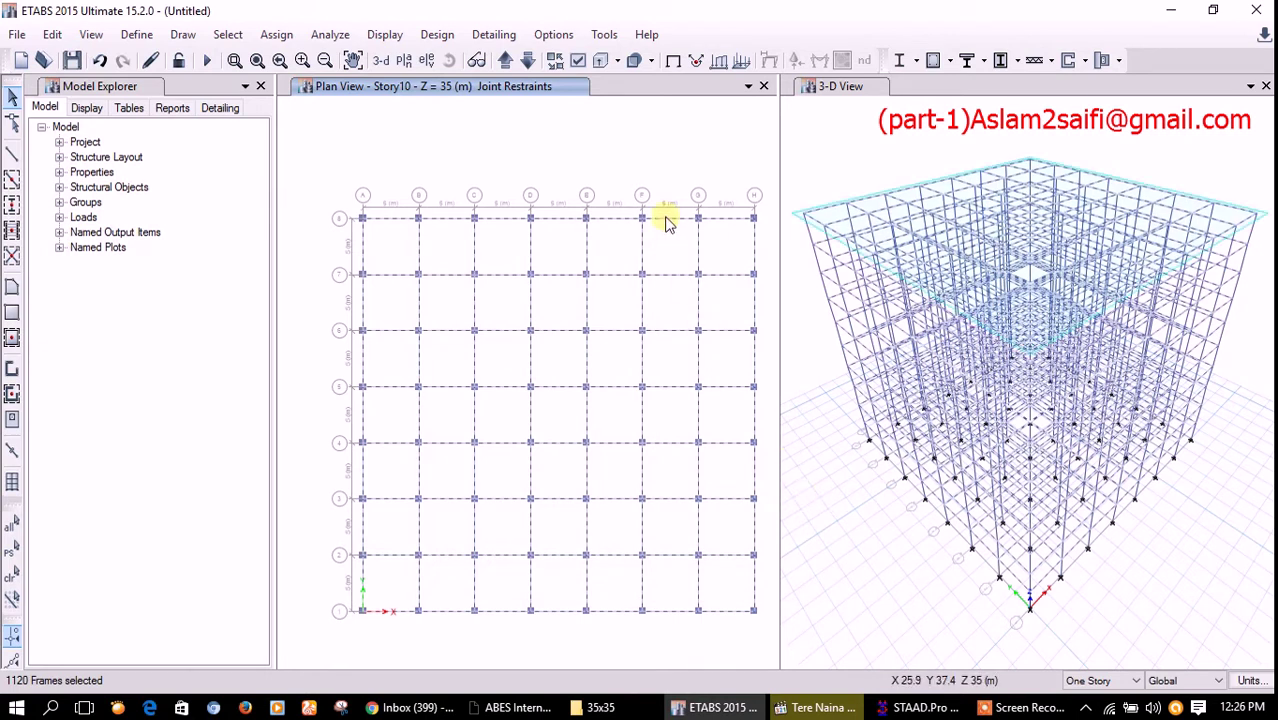
right_click(620, 161)
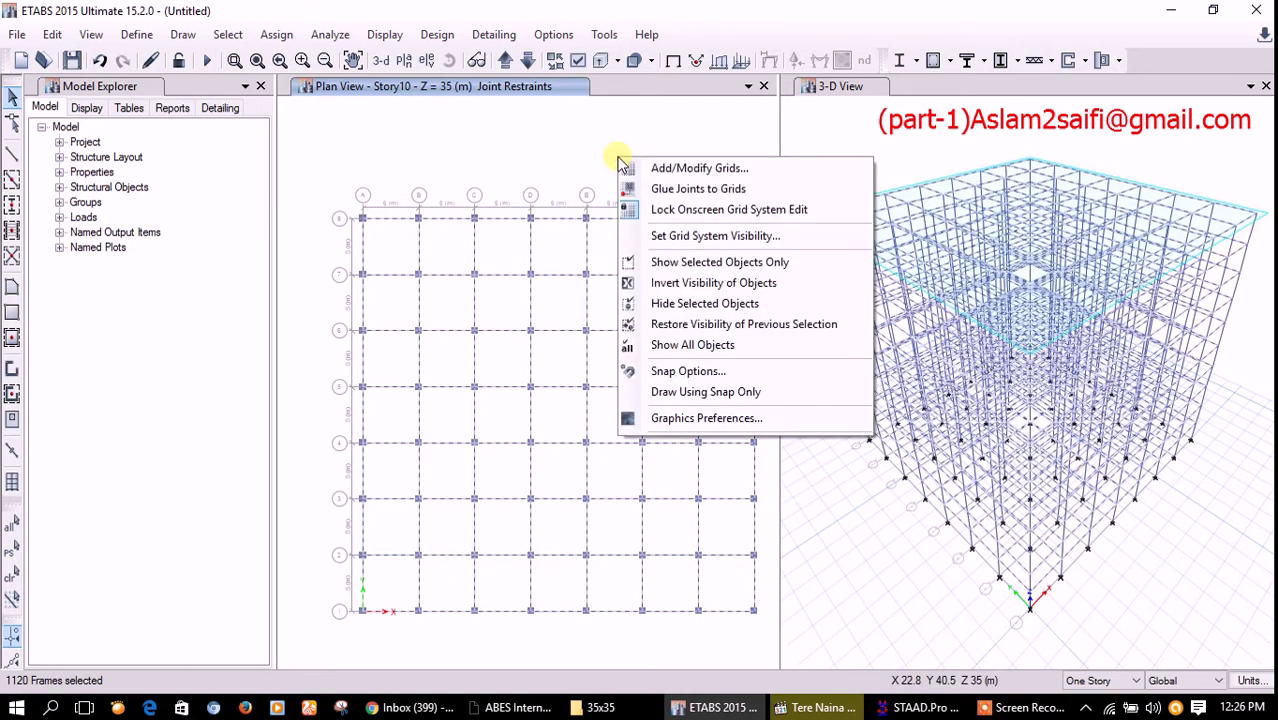
left_click(695, 262)
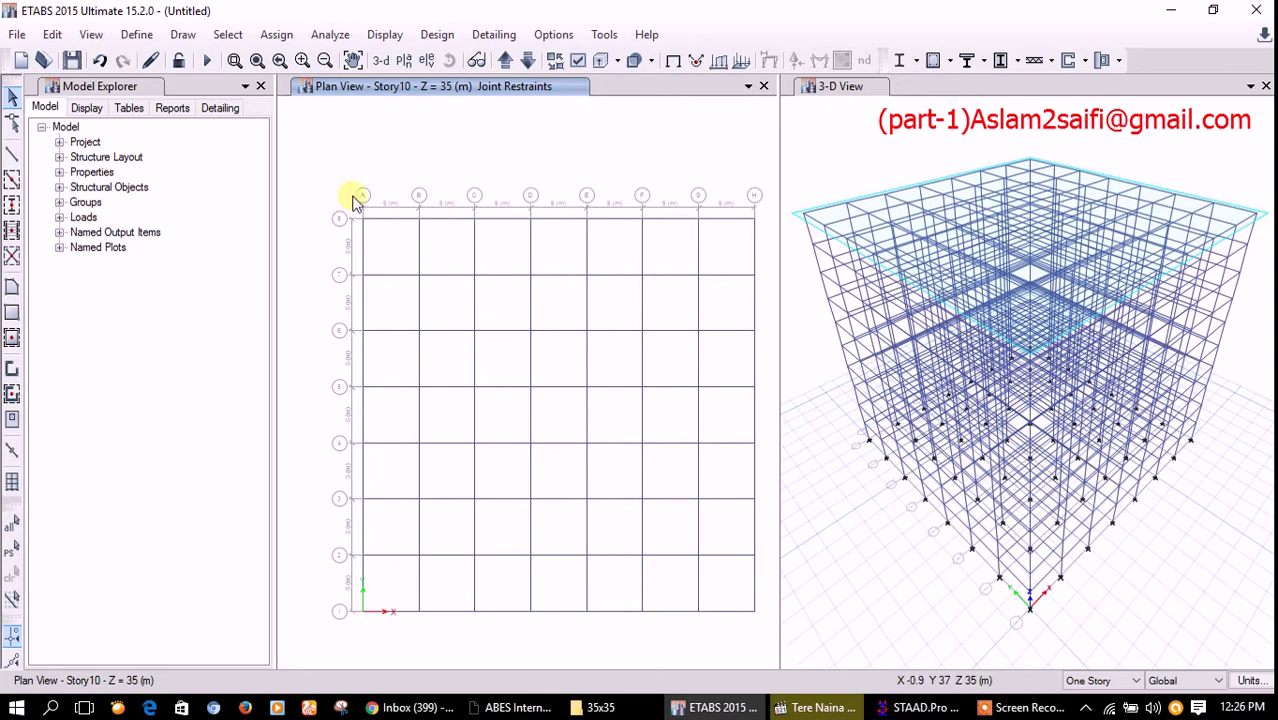
Step: Switch the storey selection scope to All Stories and clear the trial Story10 selection
right_click(855, 150)
left_click(805, 155)
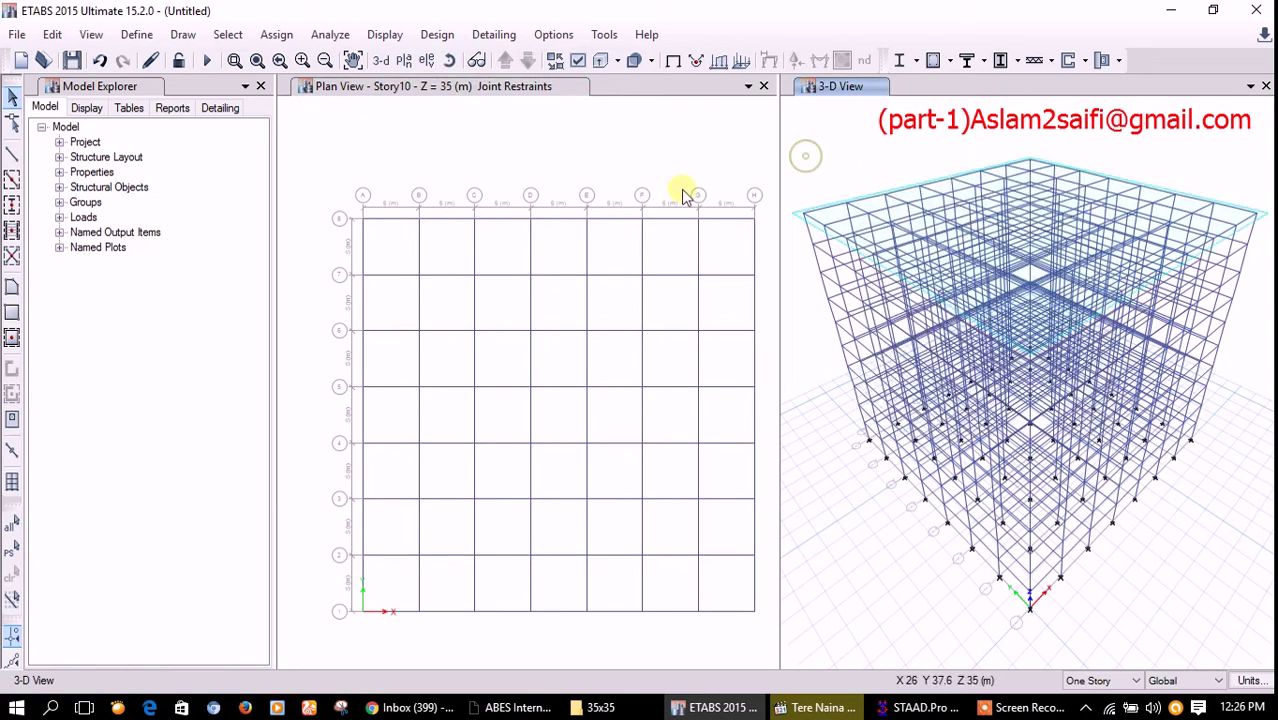
left_click_drag(340, 192, 775, 640)
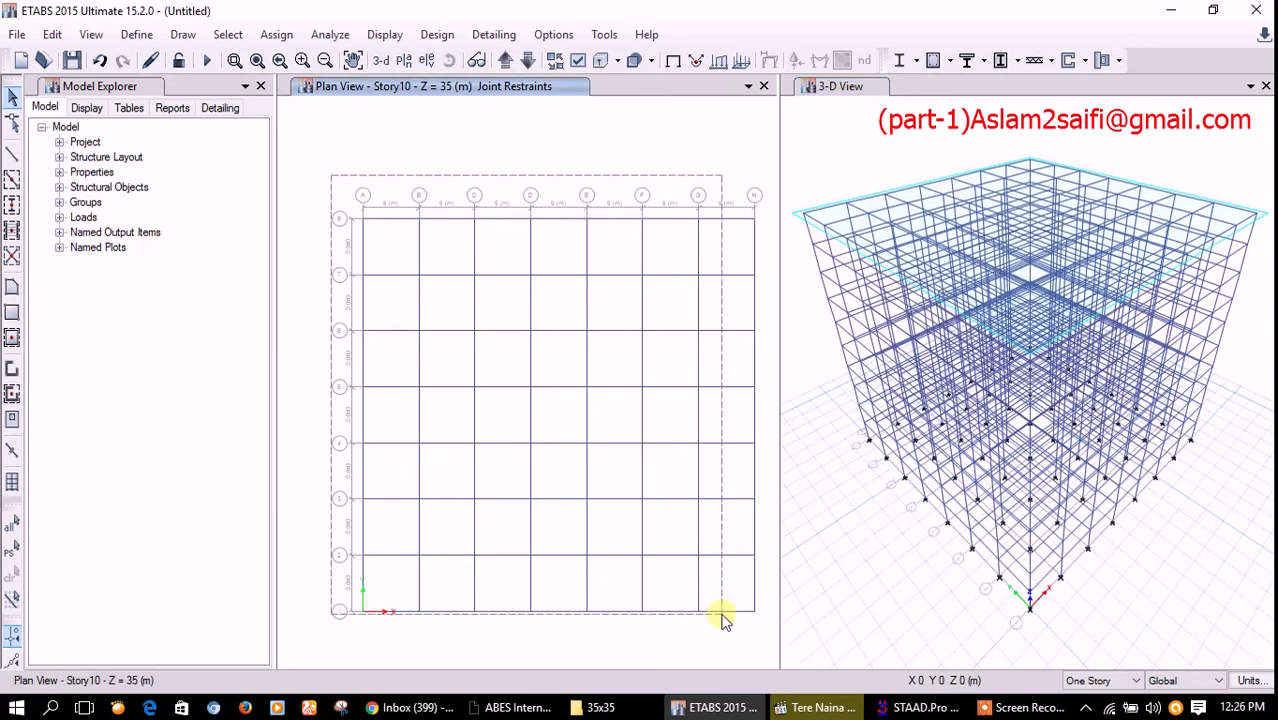
left_click(1058, 682)
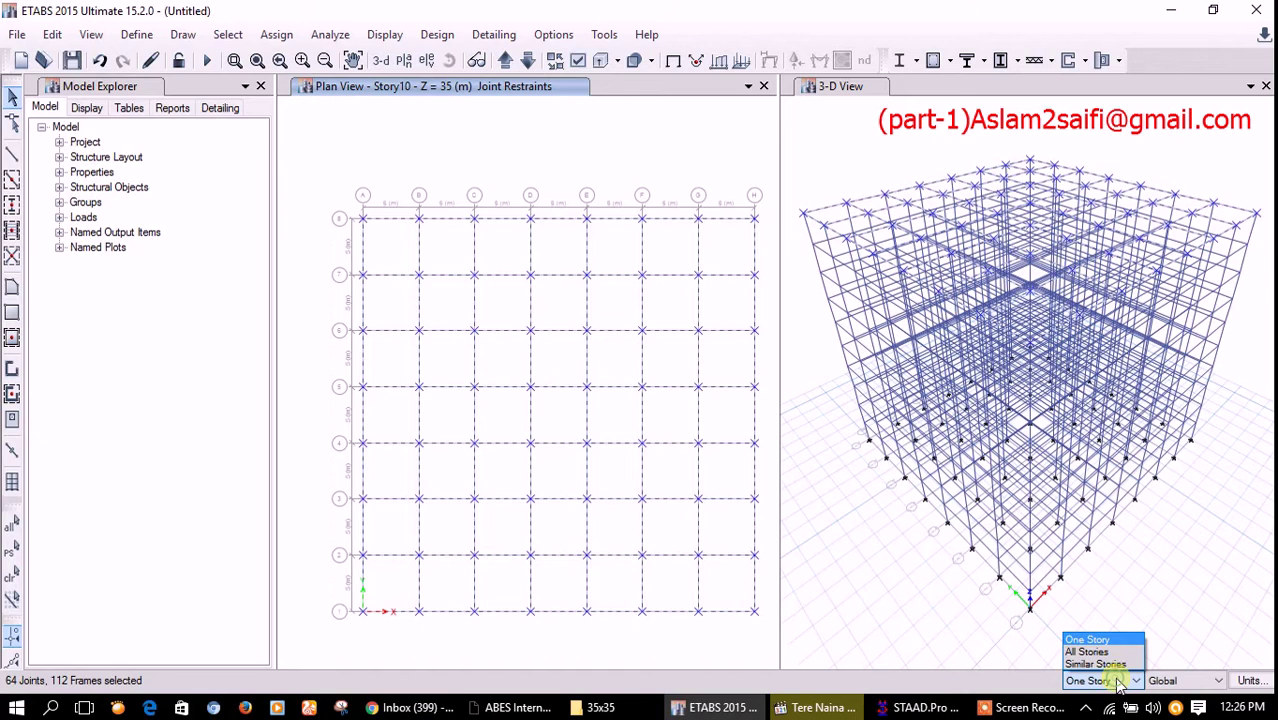
left_click(1085, 650)
key("ctrl+q")
Step: Window-select the whole plan grid across all stories, then clear that selection
left_click_drag(318, 168, 767, 622)
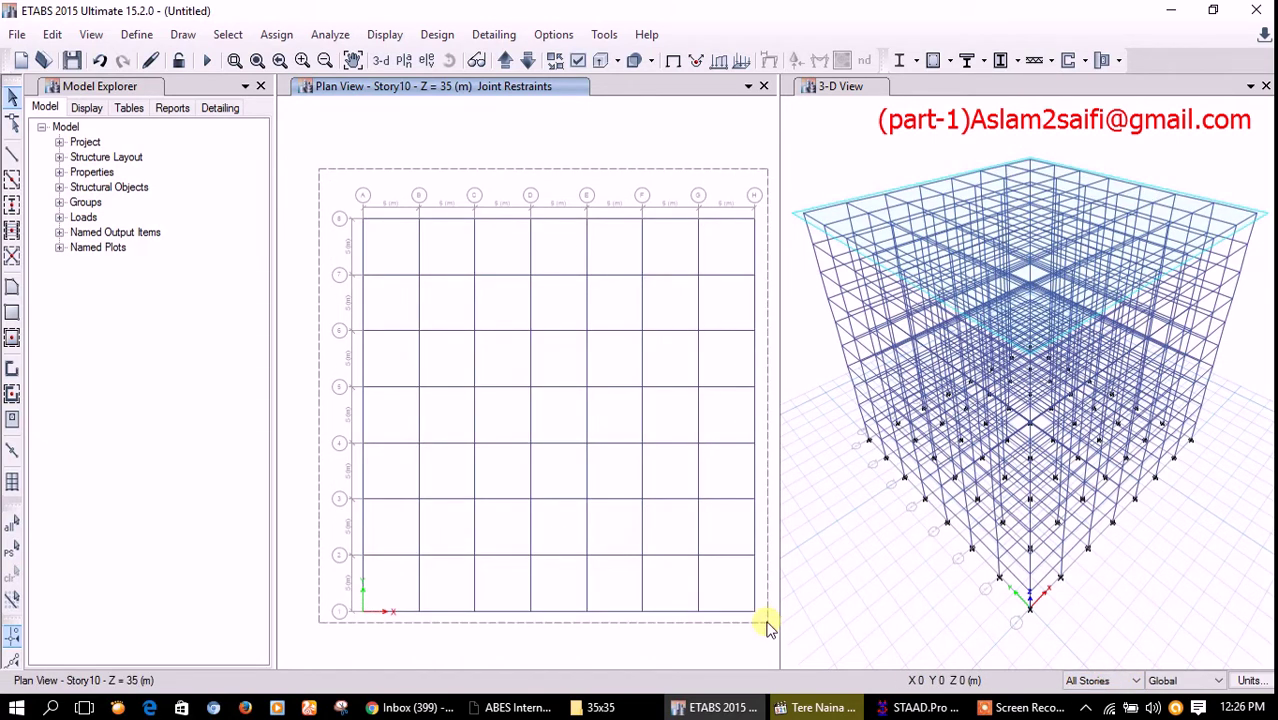
left_click(1100, 681)
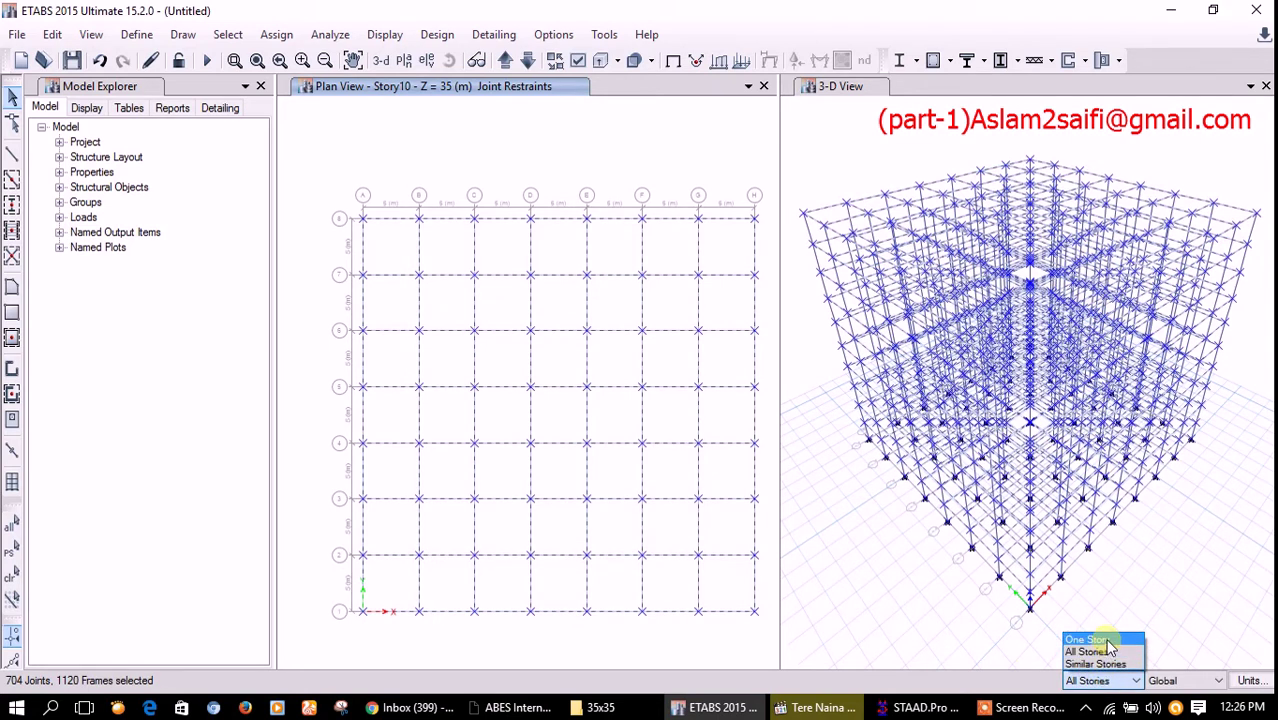
left_click(675, 655)
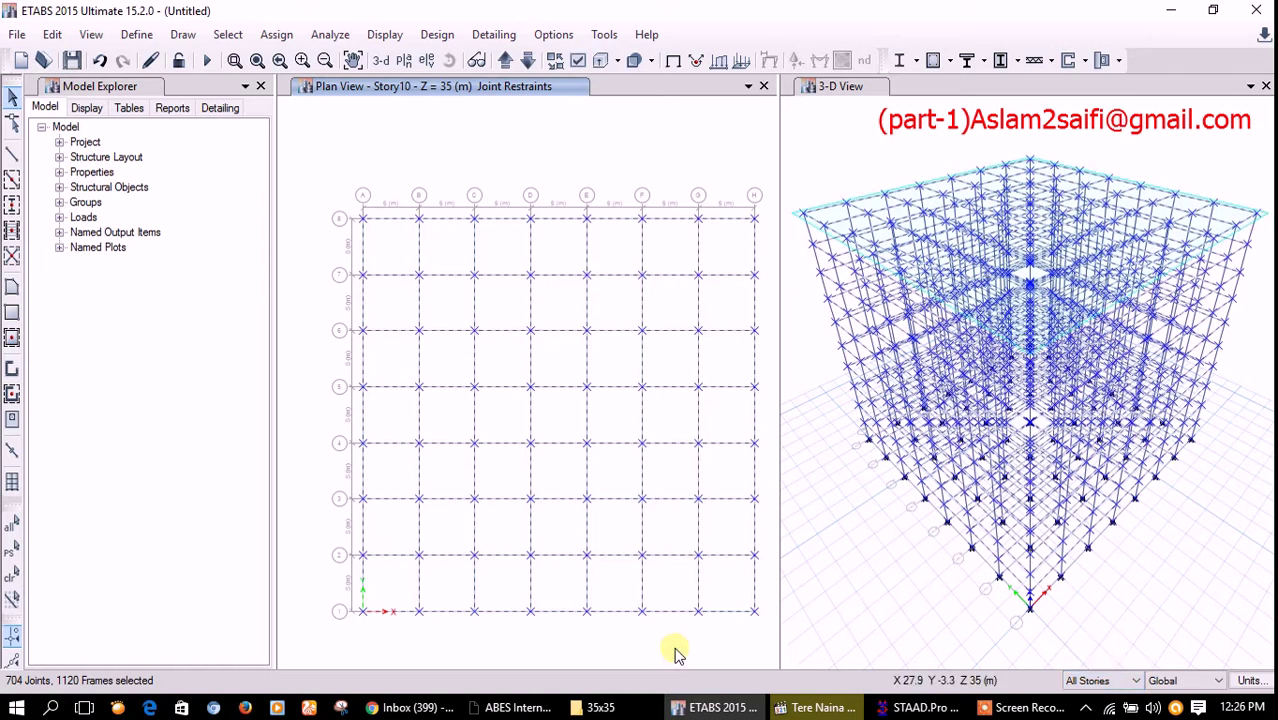
key("ctrl+q")
Step: Window-select the top, right, bottom and grid A edge frames, then set the scope to One Story
mouse_move(330, 177)
left_mouse_down()
mouse_move(618, 237)
mouse_move(768, 230)
left_mouse_up()
left_click_drag(729, 168, 785, 630)
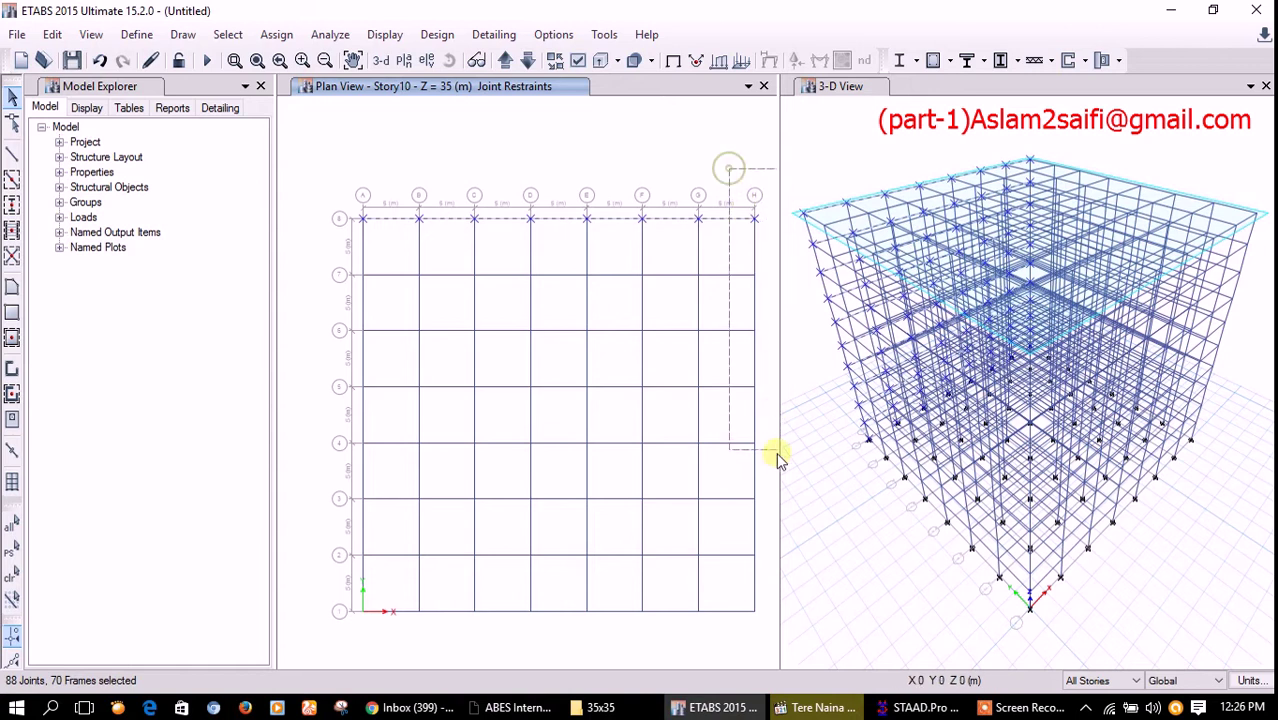
left_click_drag(308, 590, 755, 630)
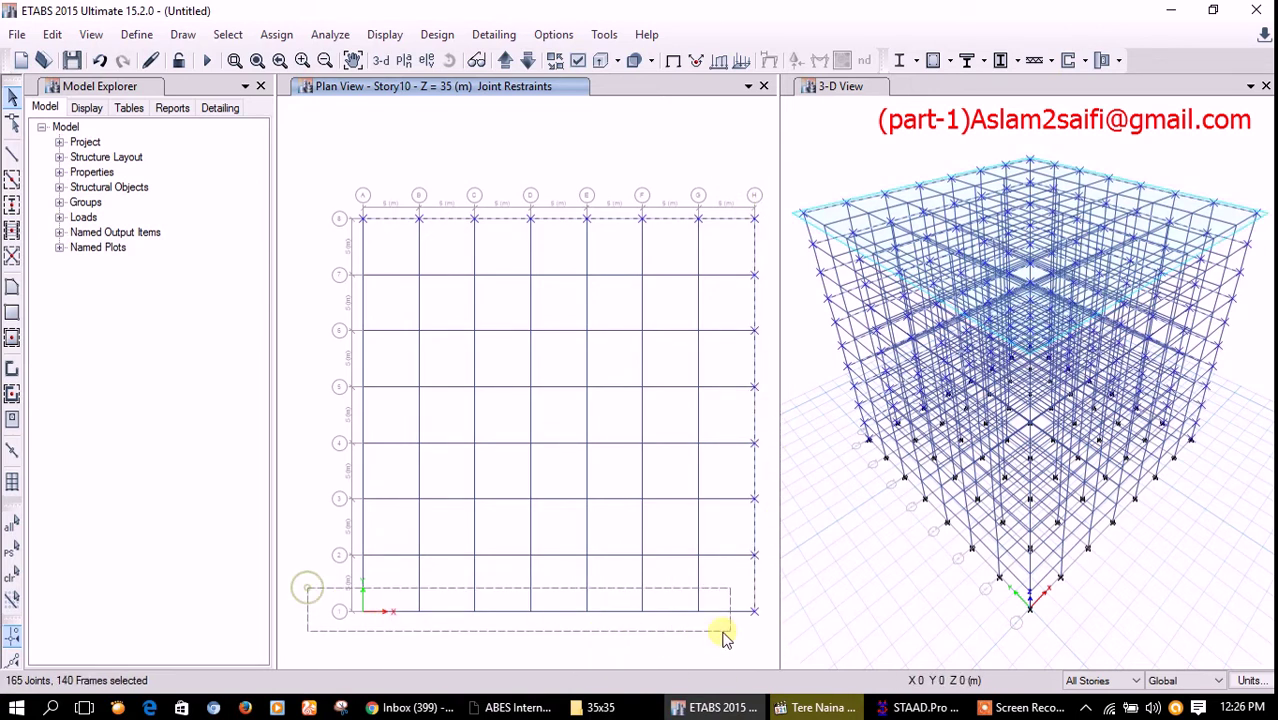
left_click_drag(330, 176, 388, 648)
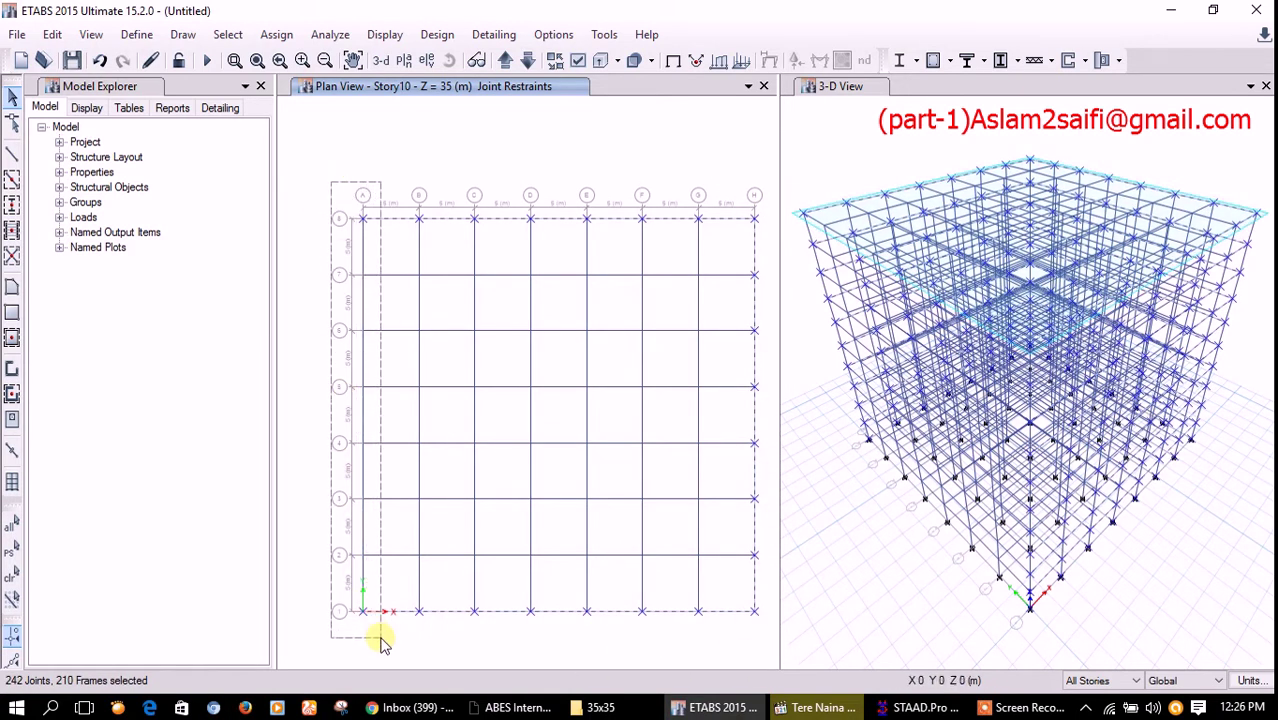
left_click(1100, 680)
left_click(1100, 636)
Step: Deselect the Story10 roof beams along the top edge and grid A edge
left_click_drag(300, 160, 752, 228)
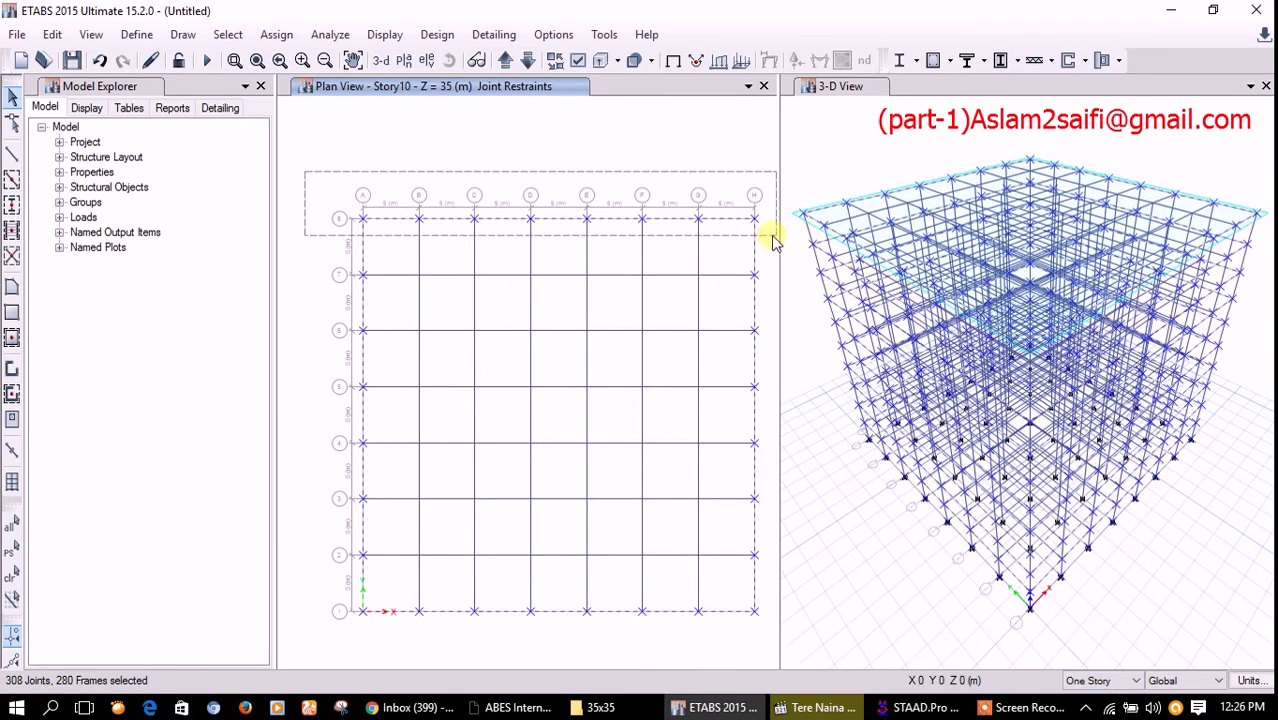
left_click(735, 219)
left_click(667, 219)
left_click(608, 219)
left_click(553, 218)
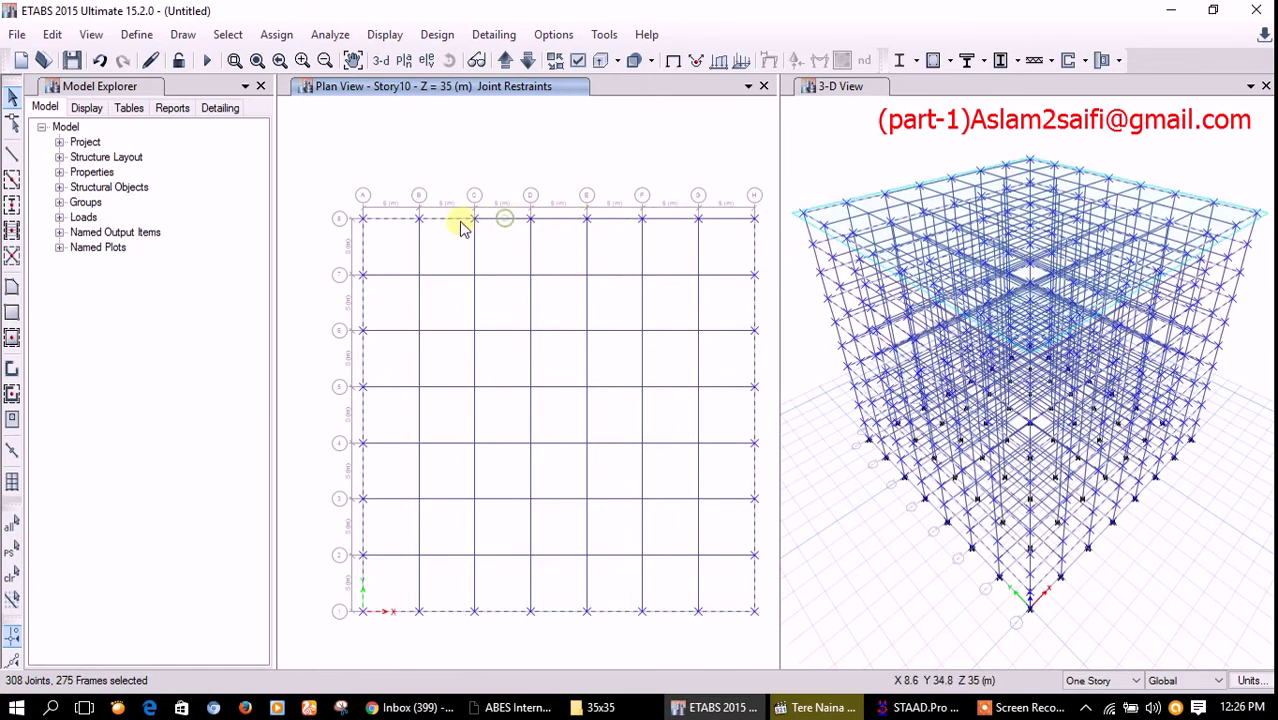
left_click(362, 305)
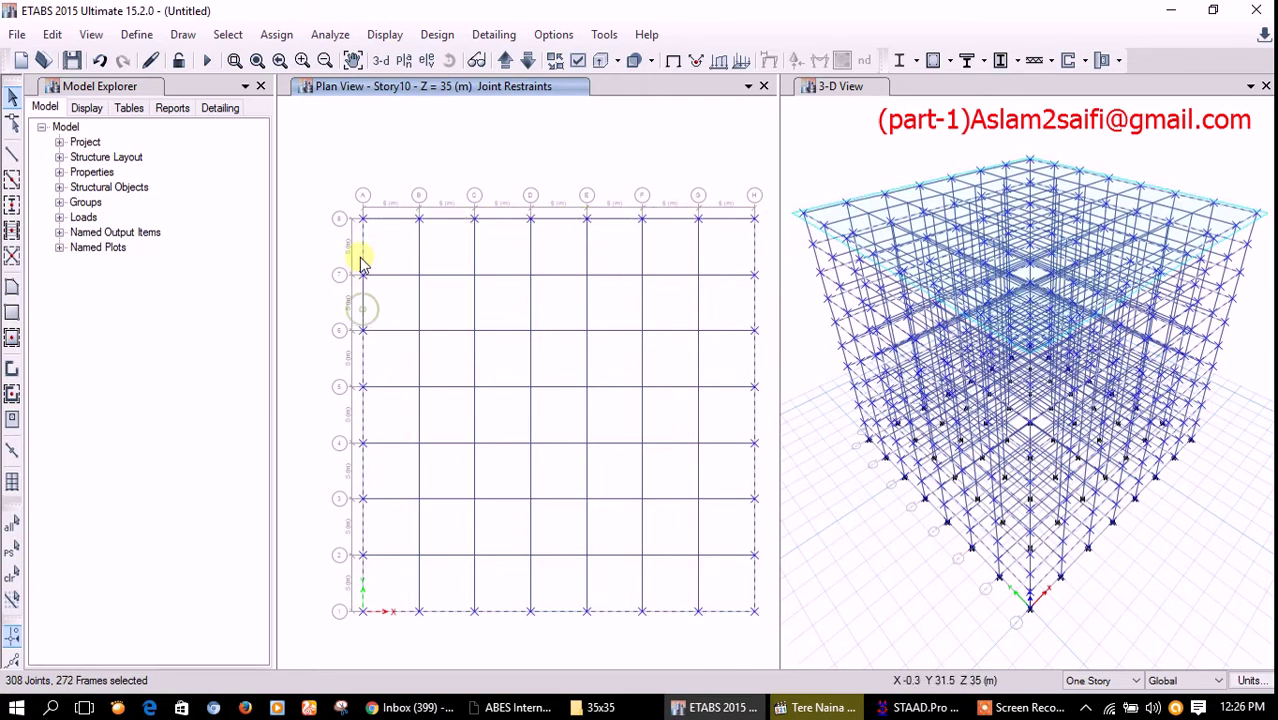
left_click(362, 414)
left_click(362, 470)
left_click(356, 526)
left_click(362, 583)
left_click(392, 611)
left_click(446, 612)
Step: Deselect the bottom- and right-edge roof beams, then bring up STAAD.Pro's 16.5 kN/m dead load
left_click(502, 611)
left_click(551, 609)
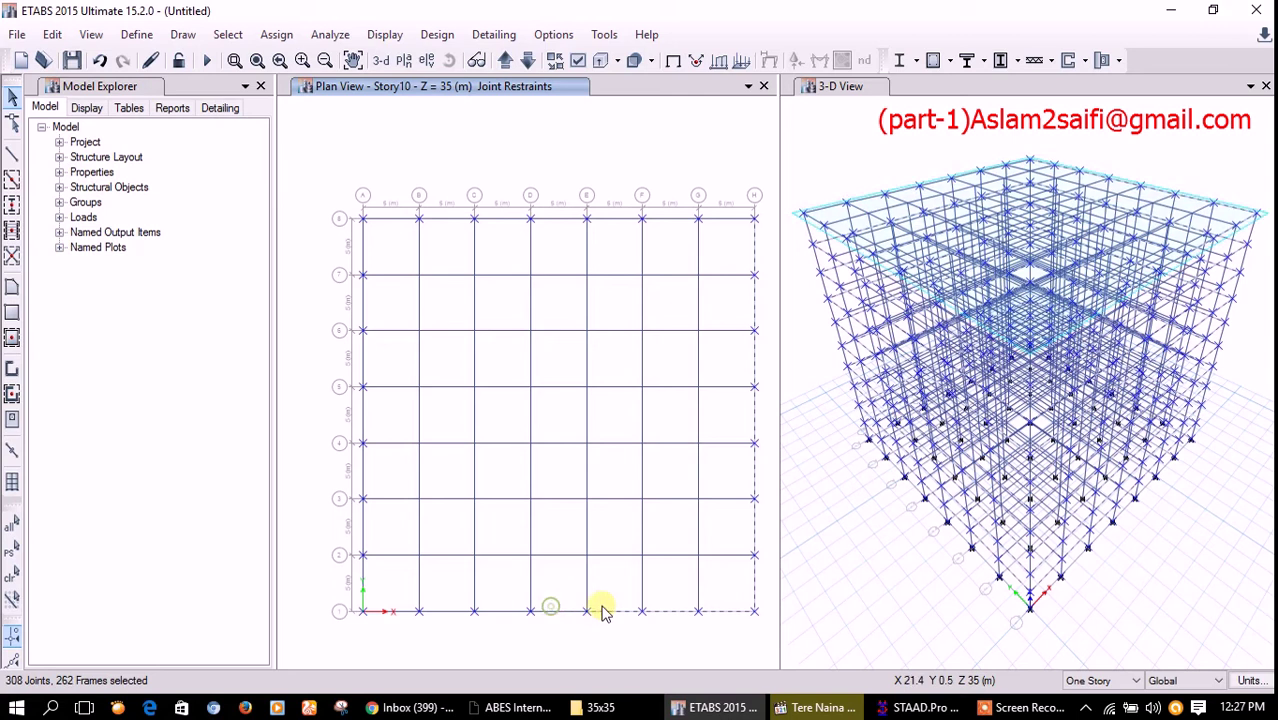
left_click(668, 610)
left_click(722, 610)
left_click(754, 581)
left_click(754, 530)
left_click(756, 468)
left_click(757, 412)
left_click(753, 362)
left_click(757, 285)
left_click(757, 258)
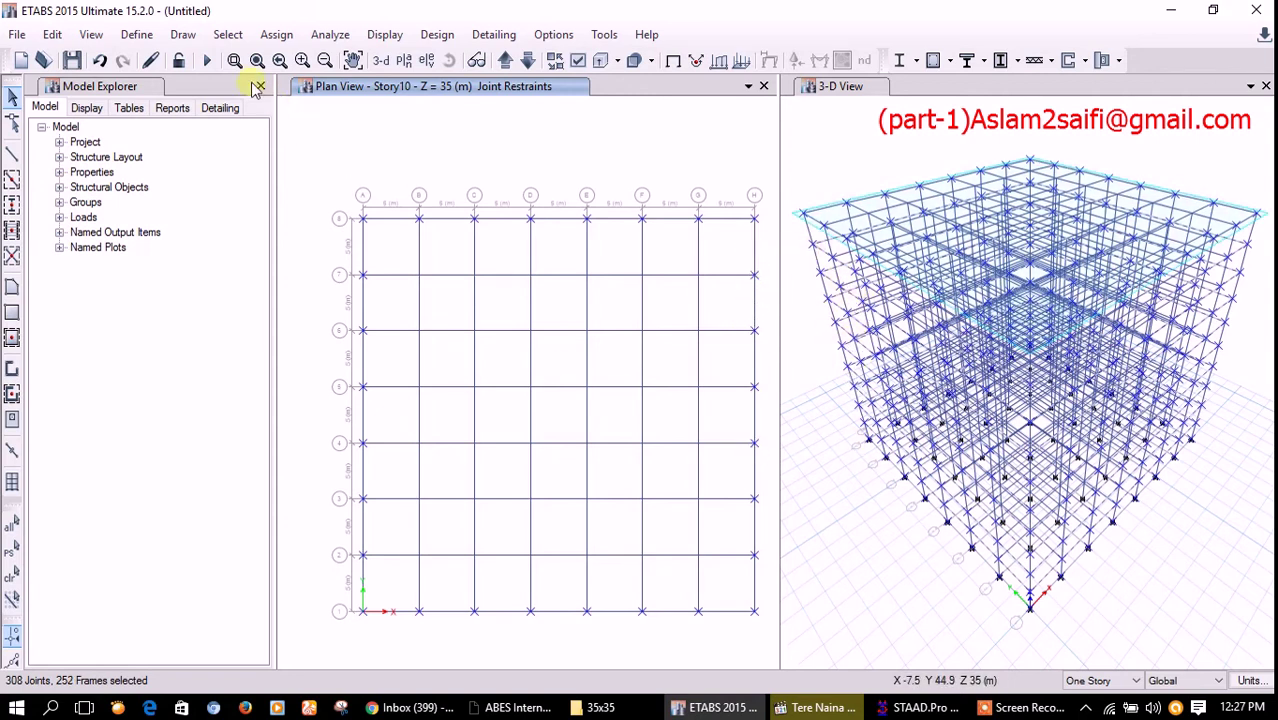
left_click(905, 707)
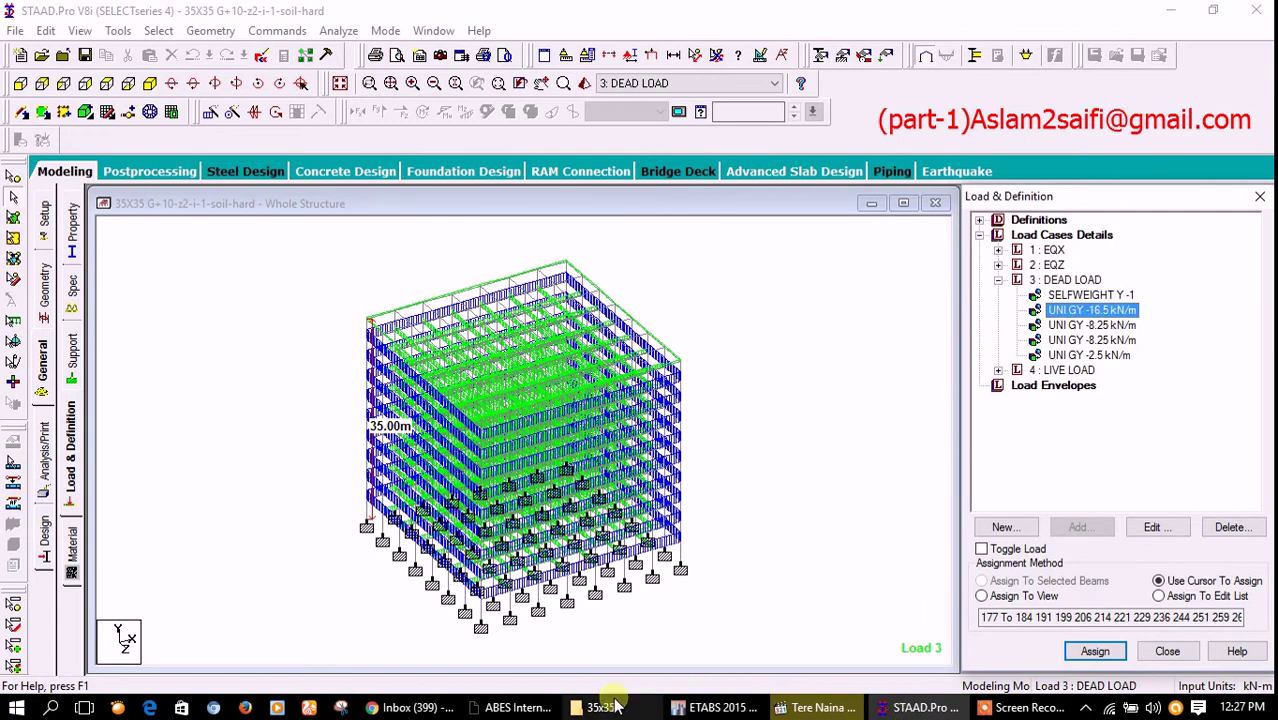
Step: Assign a 16.5 kN/m uniform Dead distributed load to the selected perimeter beams
left_click(715, 707)
left_click(266, 36)
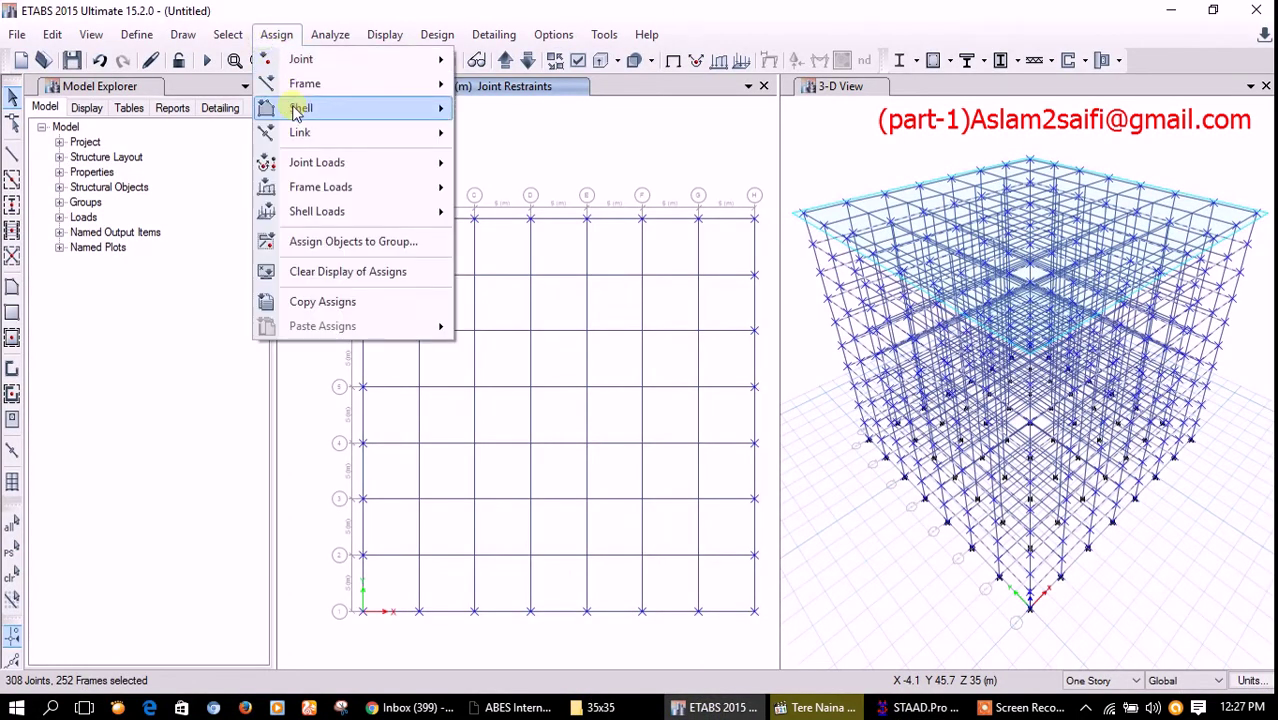
mouse_move(320, 187)
left_click(514, 215)
type("16.5")
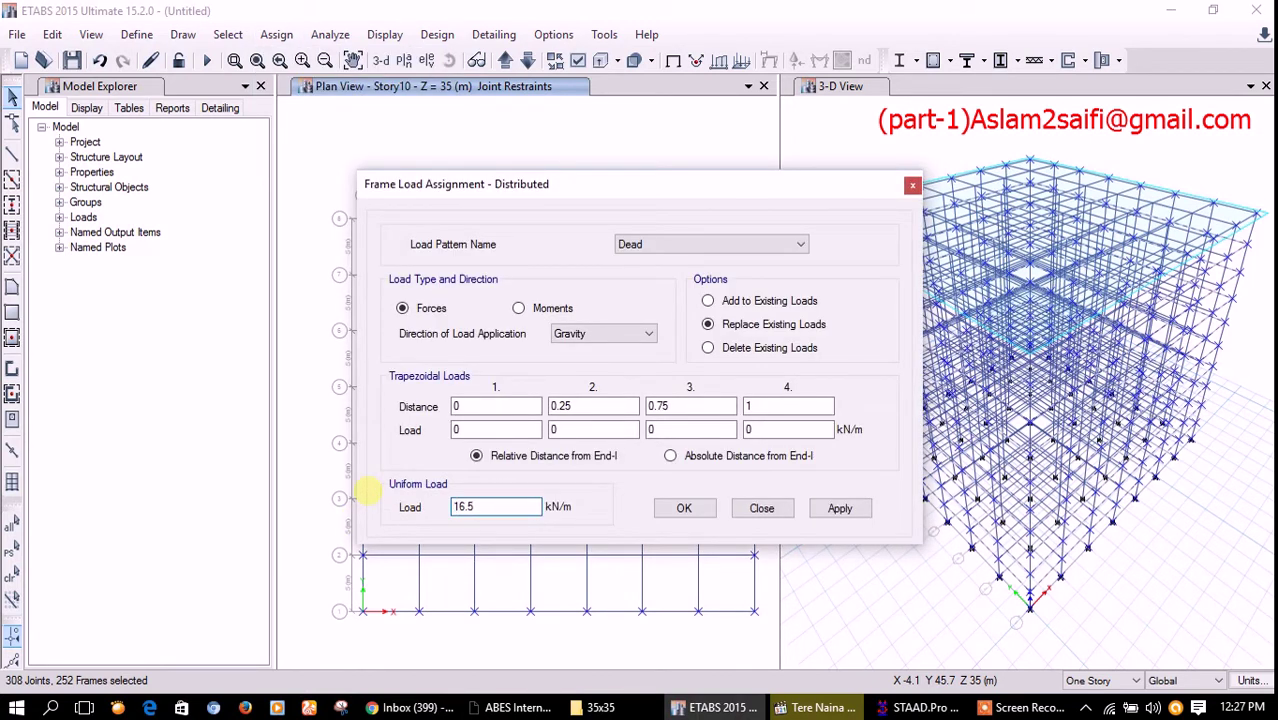
left_click(684, 509)
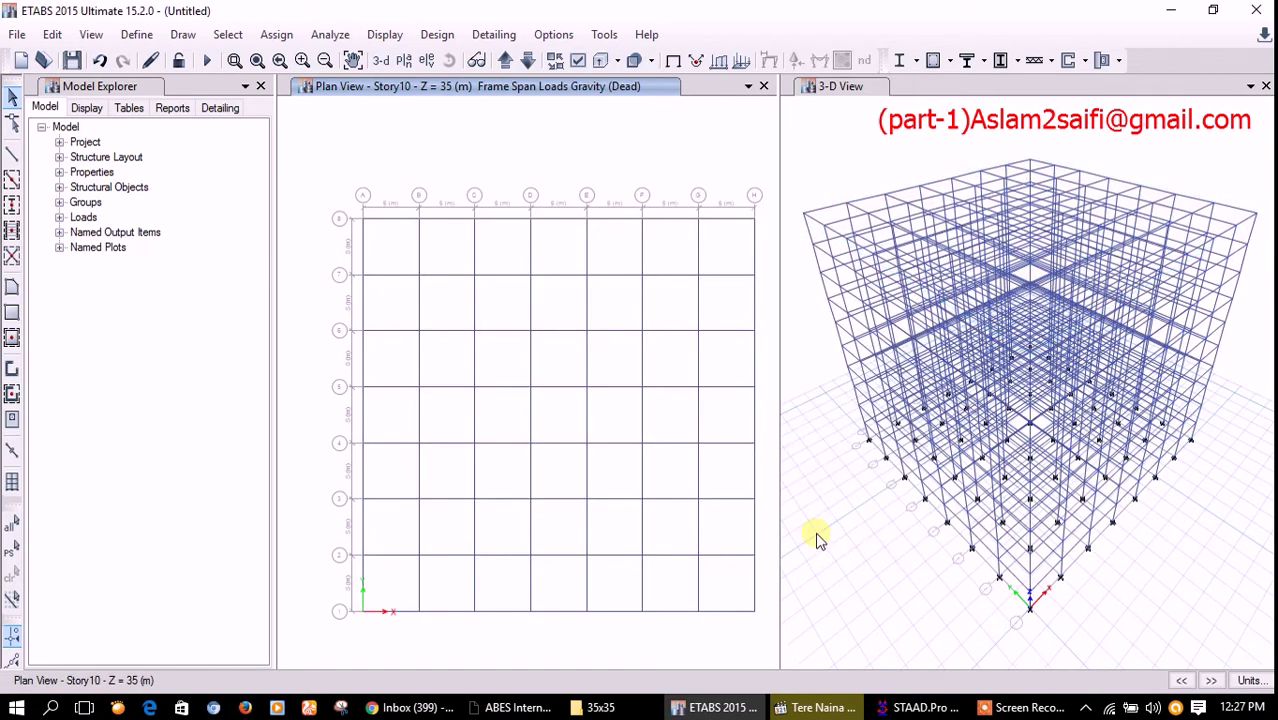
Step: Show the dead frame loads in the 3-D view, then display STAAD.Pro's 8.25 kN/m dead load
left_click(742, 61)
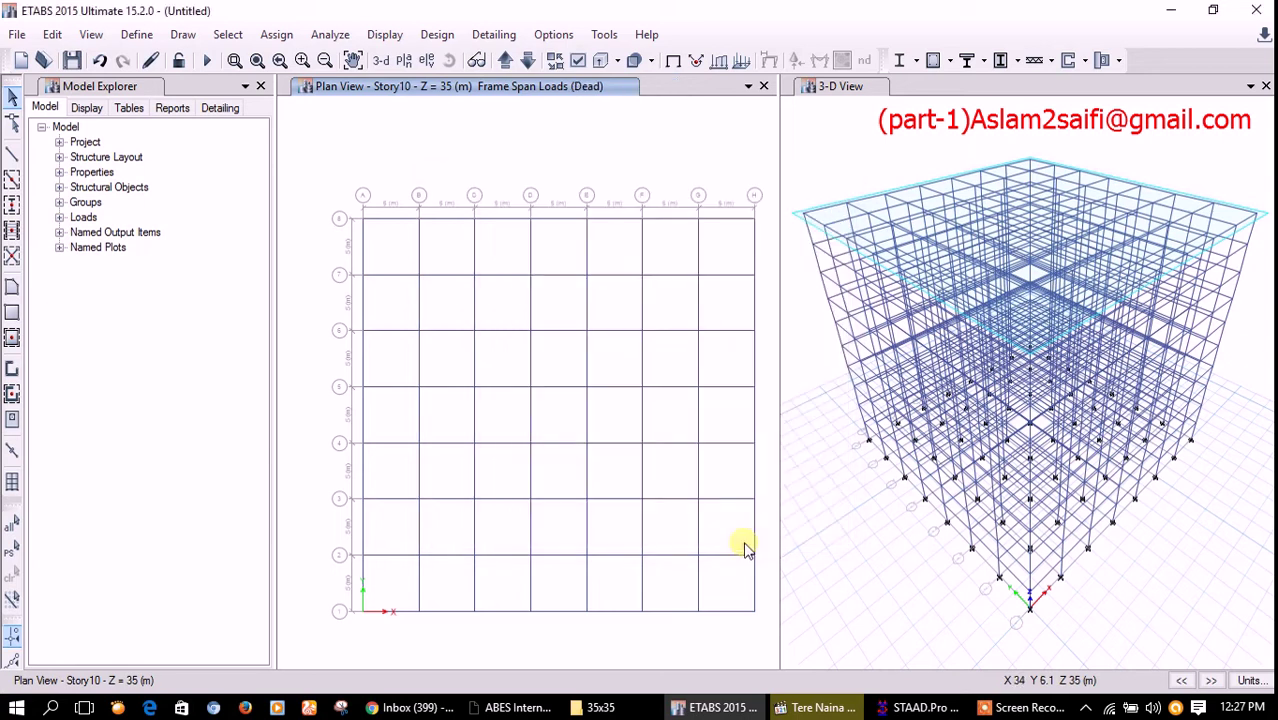
left_click(855, 449)
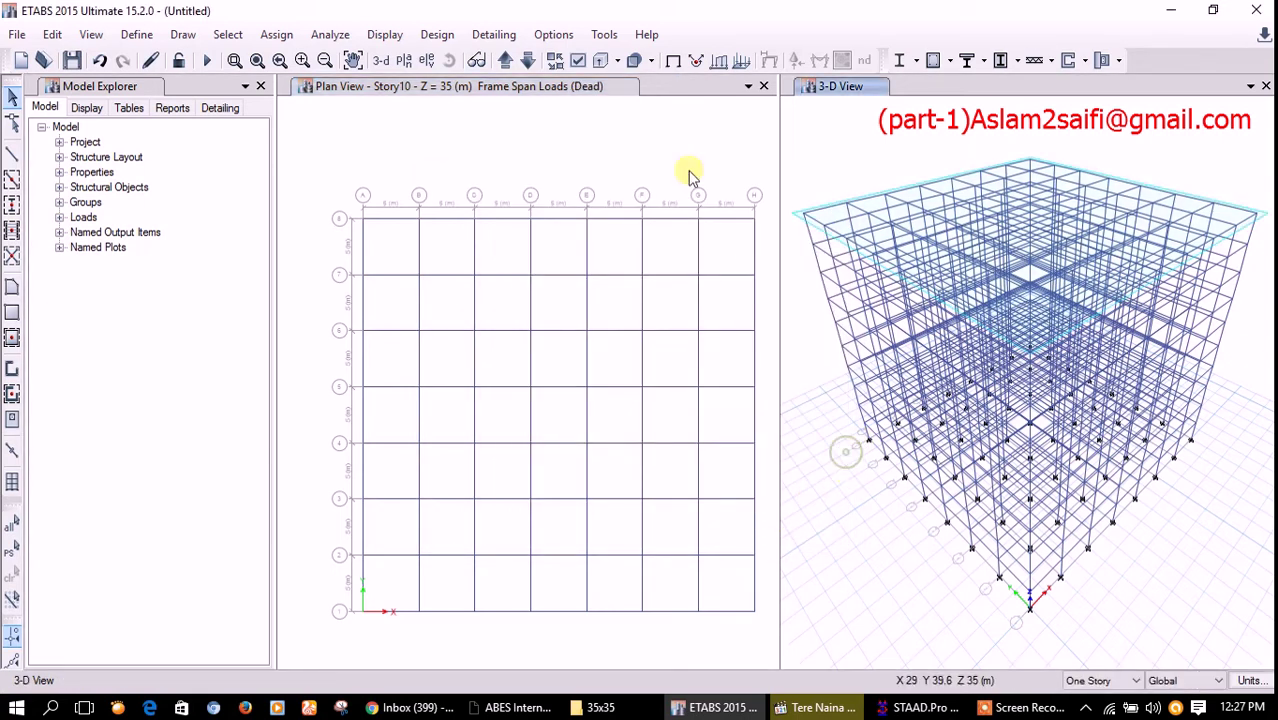
left_click(720, 62)
left_click(565, 503)
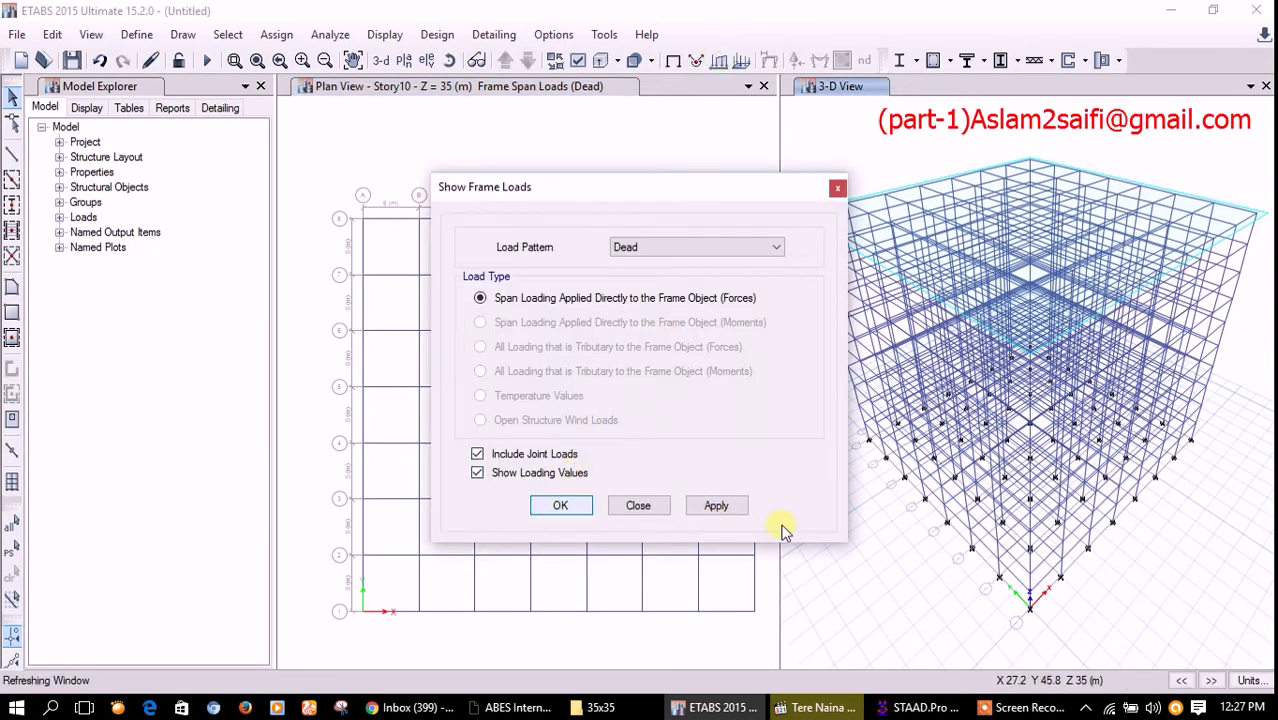
left_click(910, 707)
left_click(1068, 325)
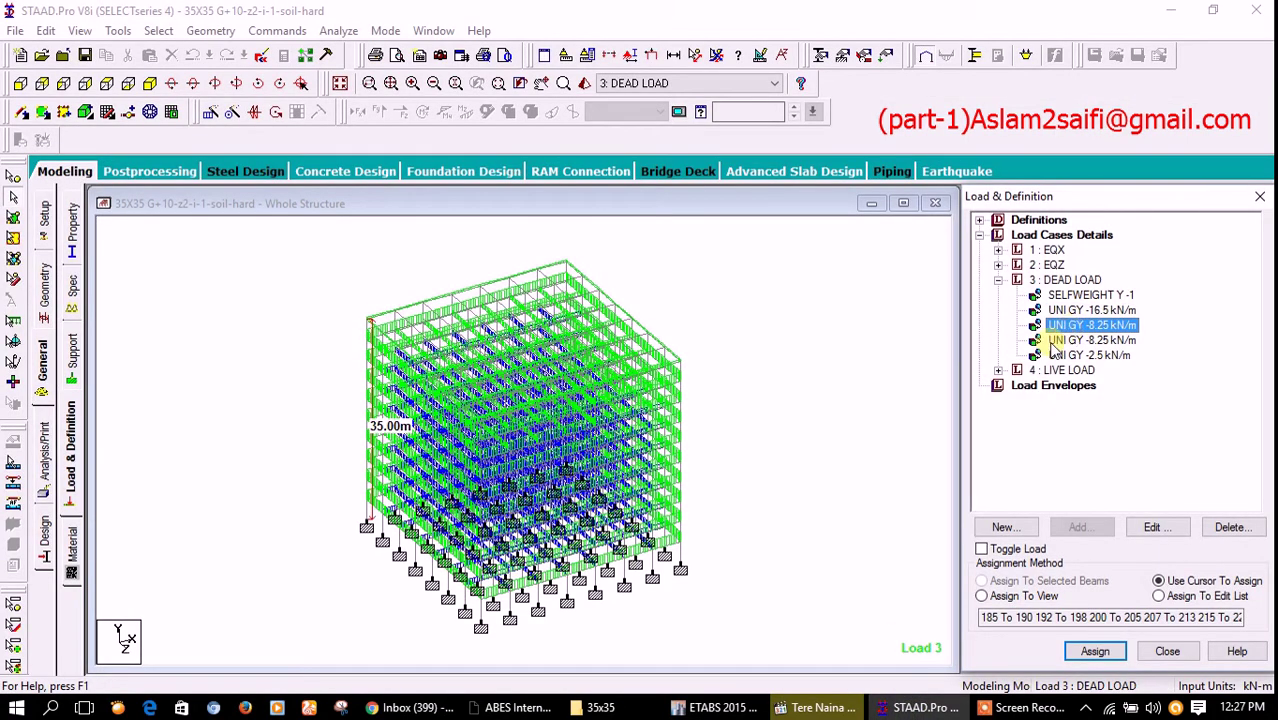
Step: Clear the load display, set All Stories, and window-select the interior frames (840 frames, 396 joints)
left_click(715, 707)
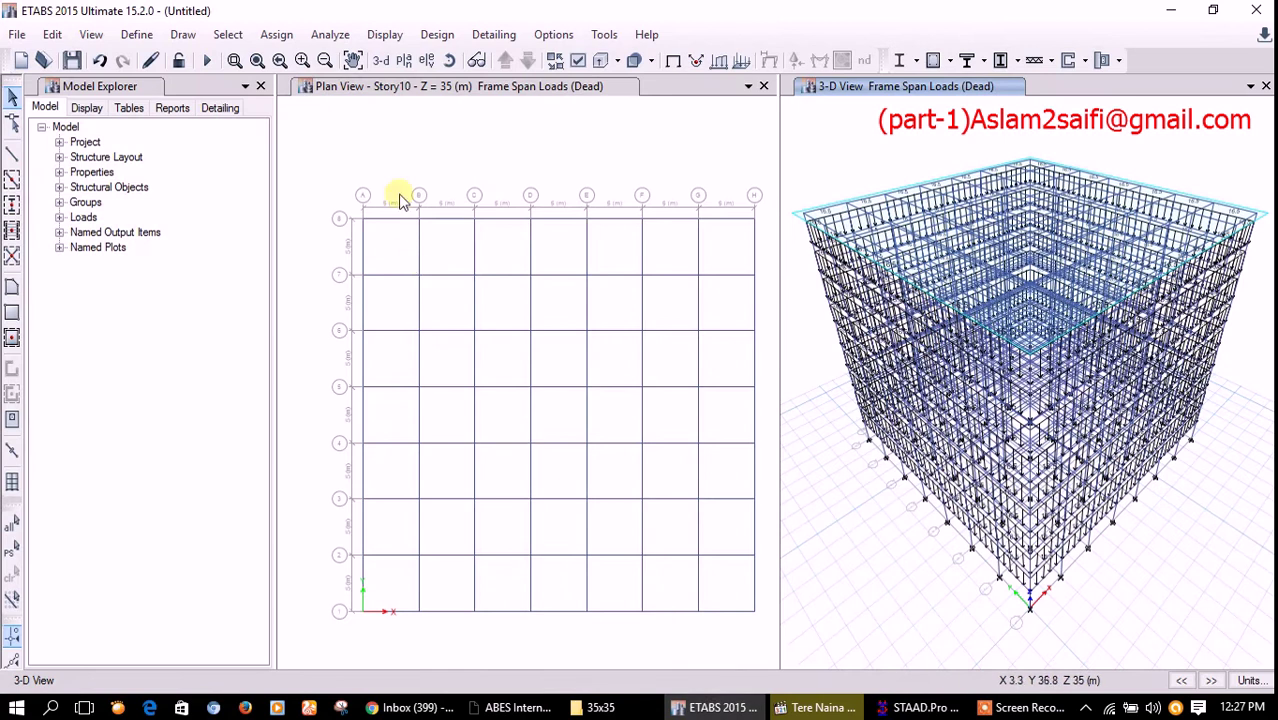
left_click(12, 95)
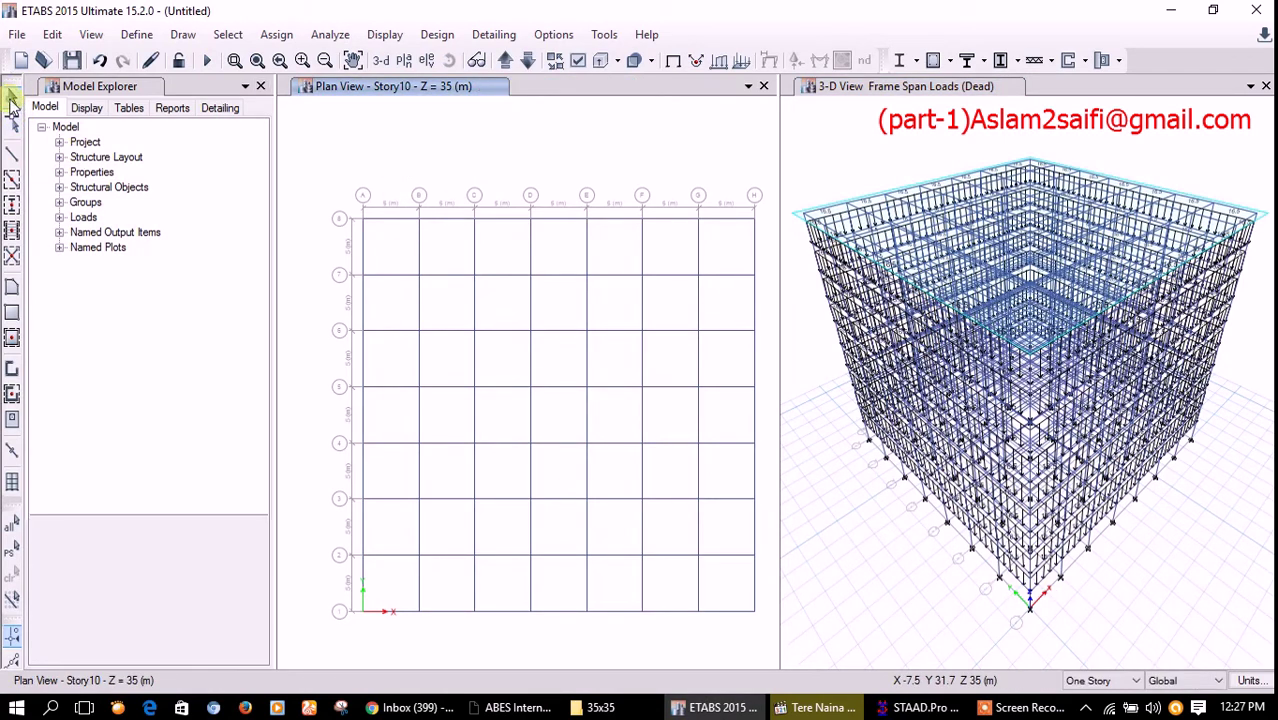
left_click(1095, 680)
left_click(1085, 651)
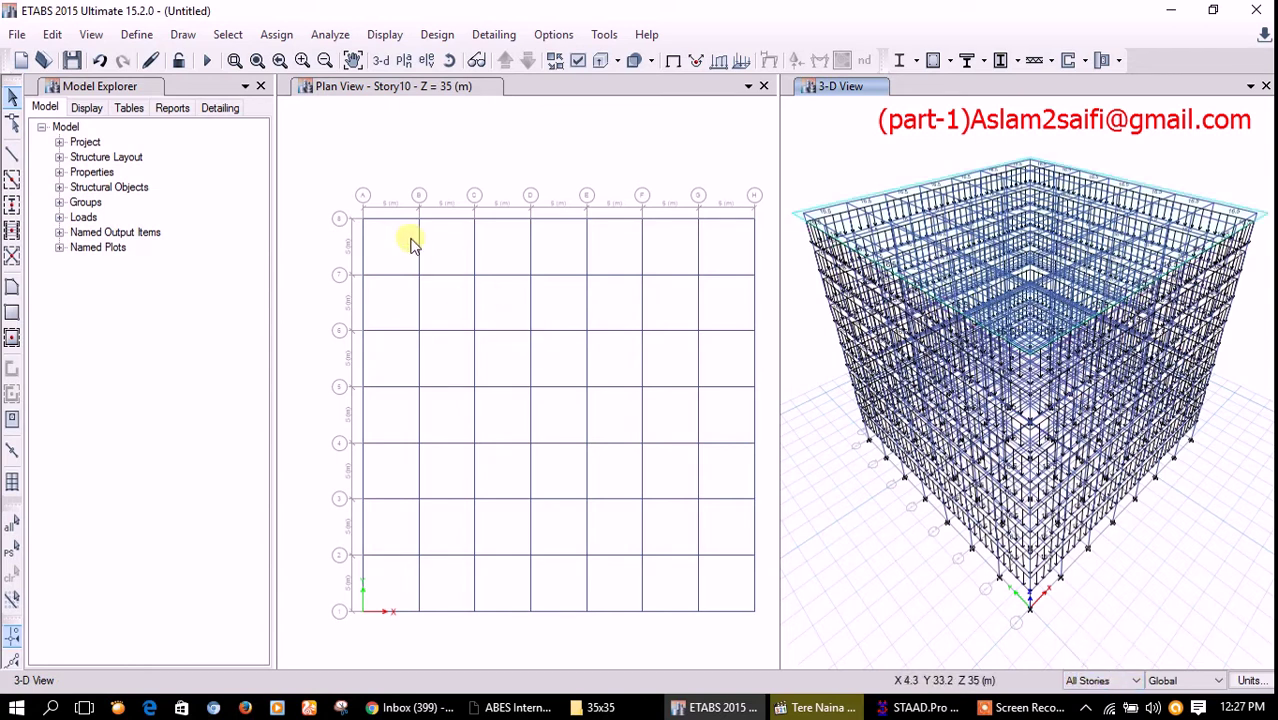
left_click_drag(375, 233, 741, 601)
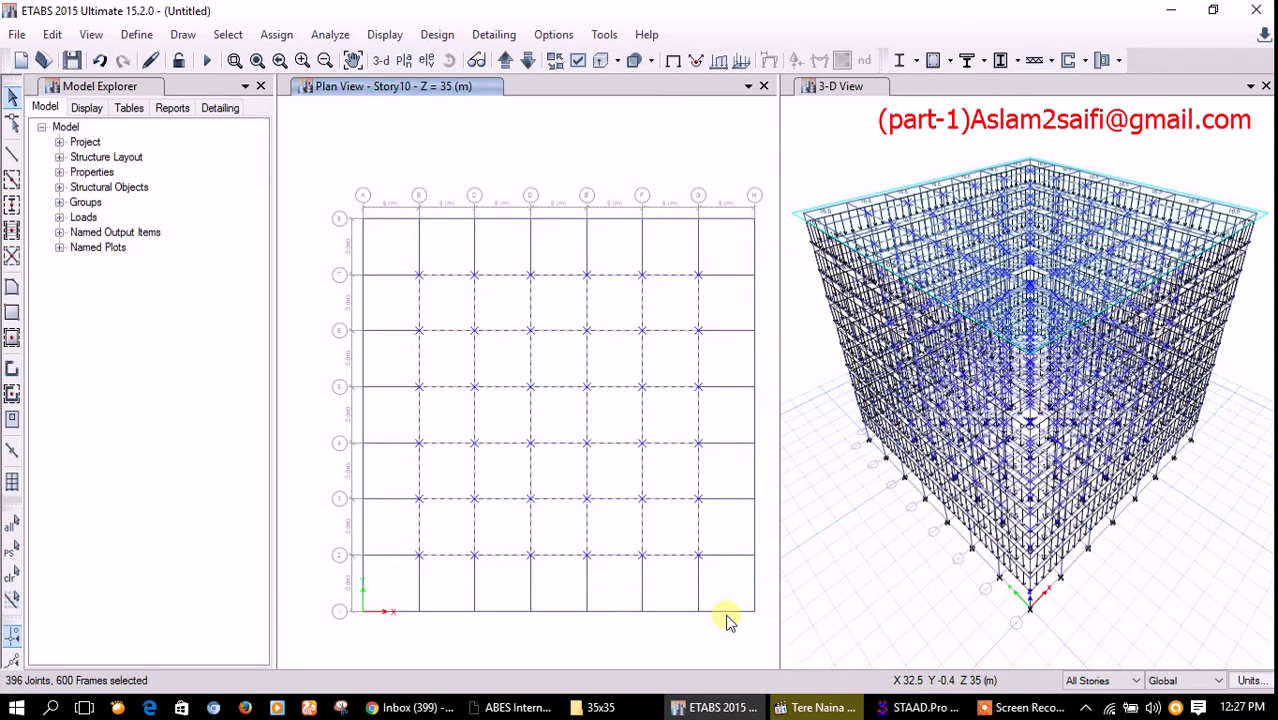
mouse_move(381, 237)
left_mouse_down()
mouse_move(736, 268)
mouse_move(740, 282)
left_mouse_up()
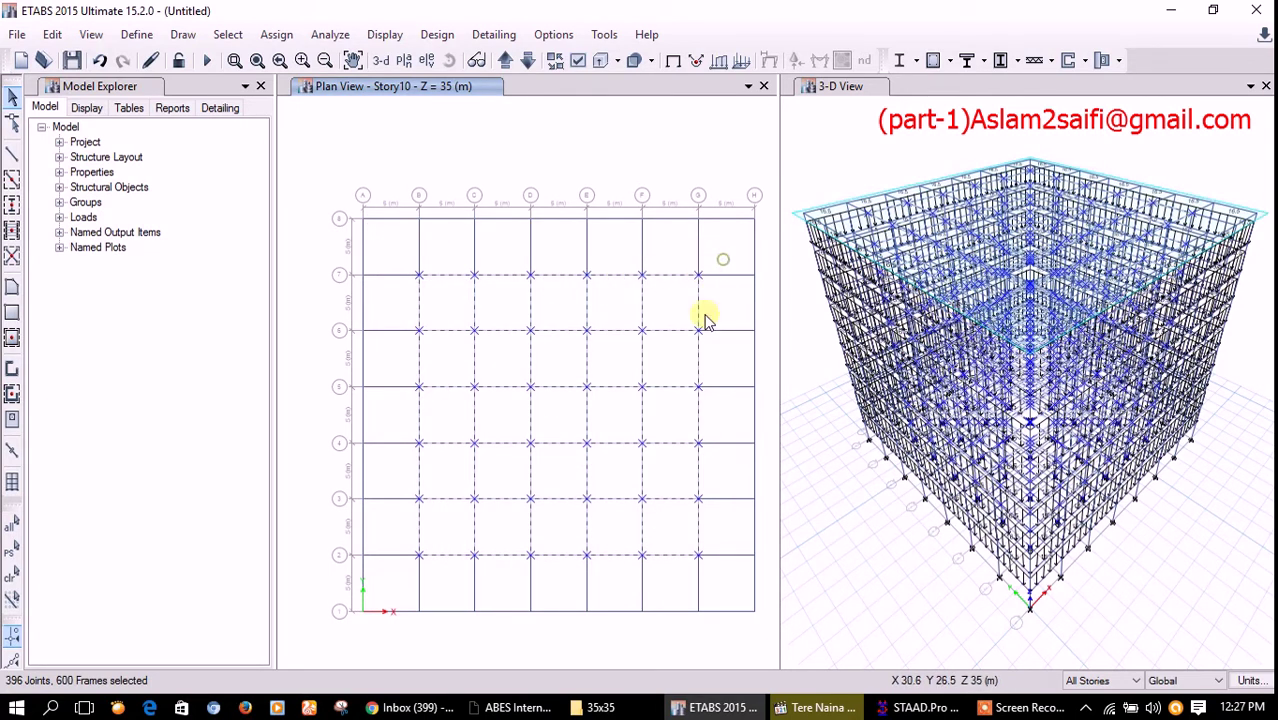
left_click_drag(748, 604, 376, 233)
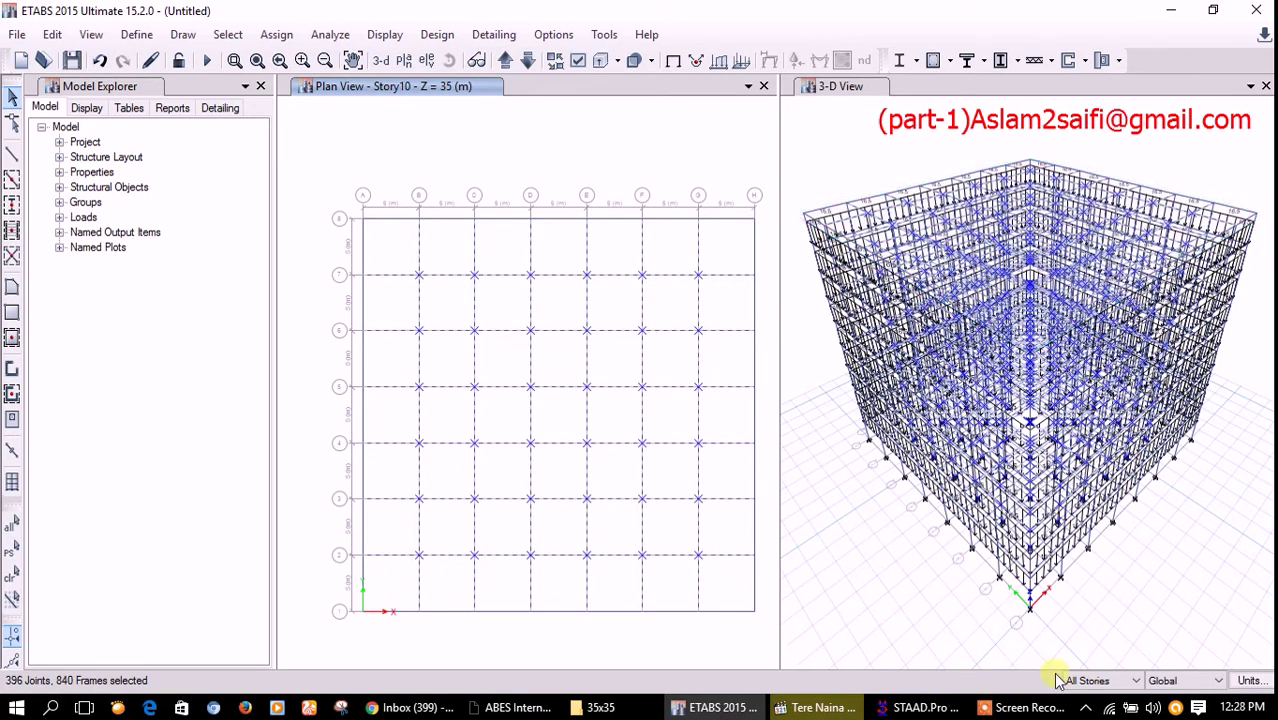
Step: Limit picking to one storey and deselect the roof beams around grids B–D, rows 6–8
left_click(1087, 680)
left_click(1087, 639)
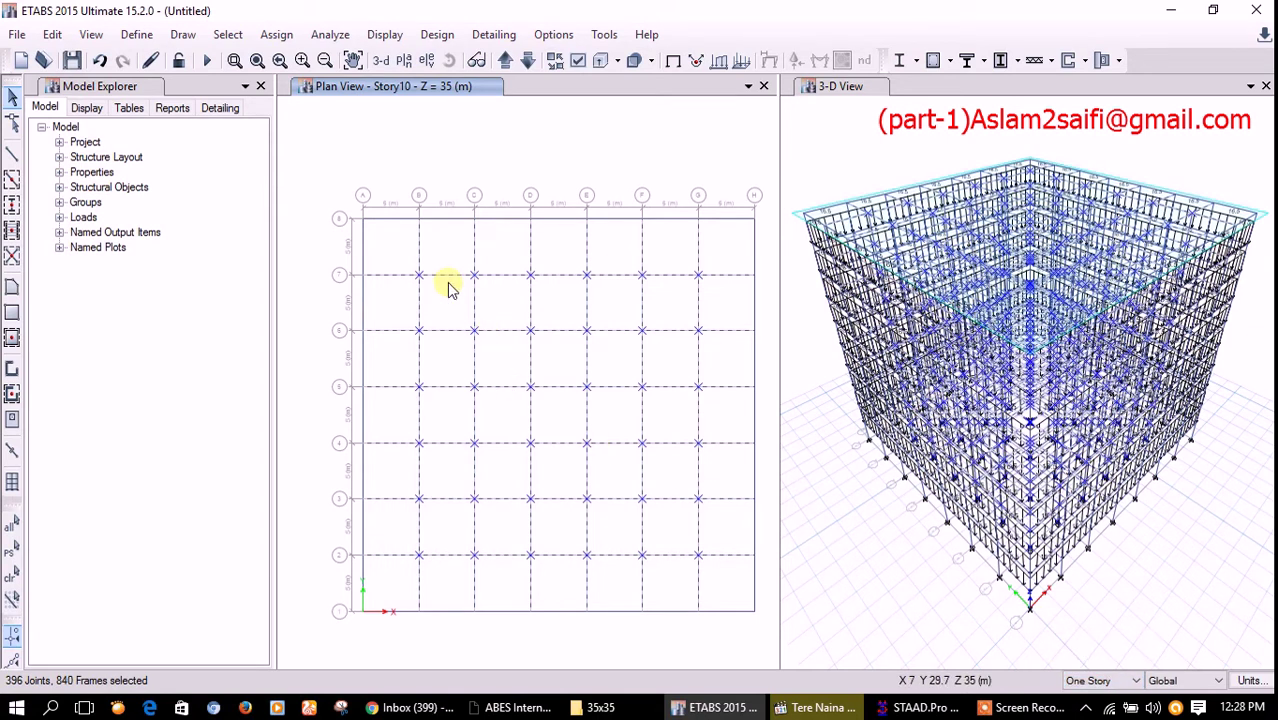
left_click(472, 251)
left_click(380, 276)
left_click(398, 330)
left_click(449, 331)
left_click(420, 305)
left_click(476, 300)
left_click(527, 308)
left_click(532, 250)
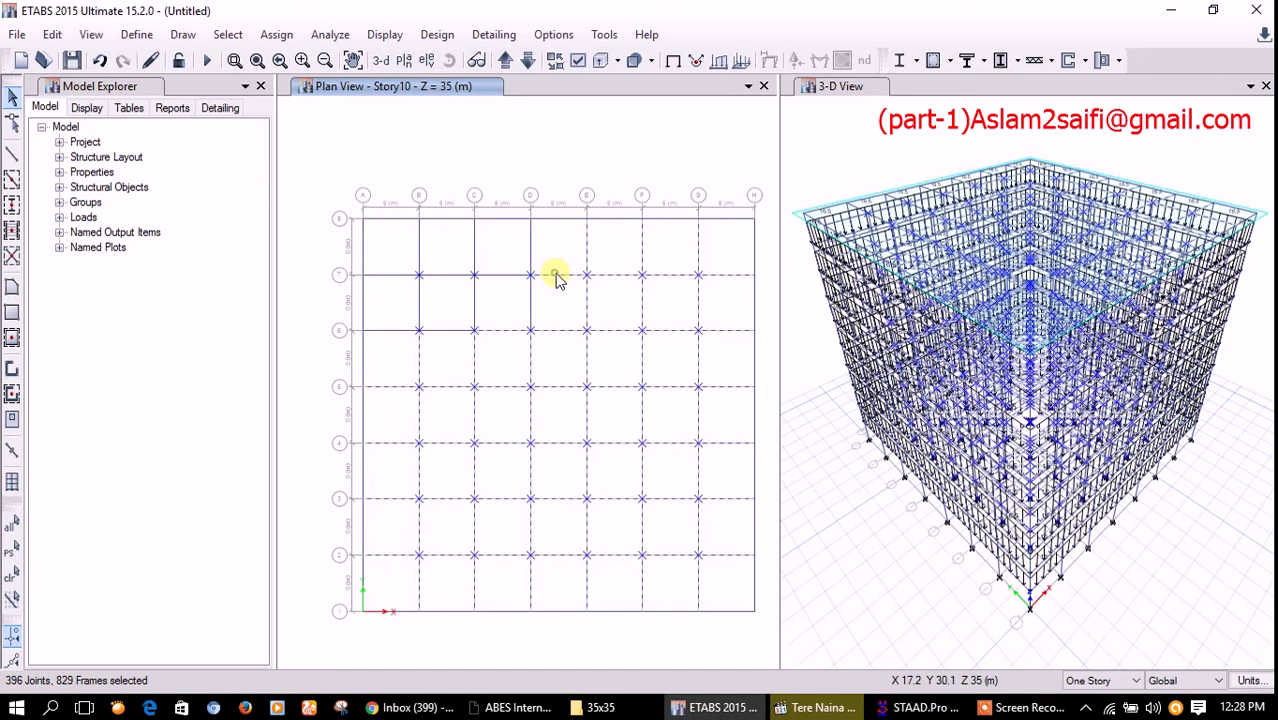
Step: Deselect the roof beams around grids E–G, rows 6–8, and along grid line 6
left_click(588, 248)
left_click(585, 300)
left_click(640, 255)
left_click(626, 274)
left_click(645, 297)
left_click(699, 307)
left_click(712, 274)
left_click(696, 303)
left_click(727, 331)
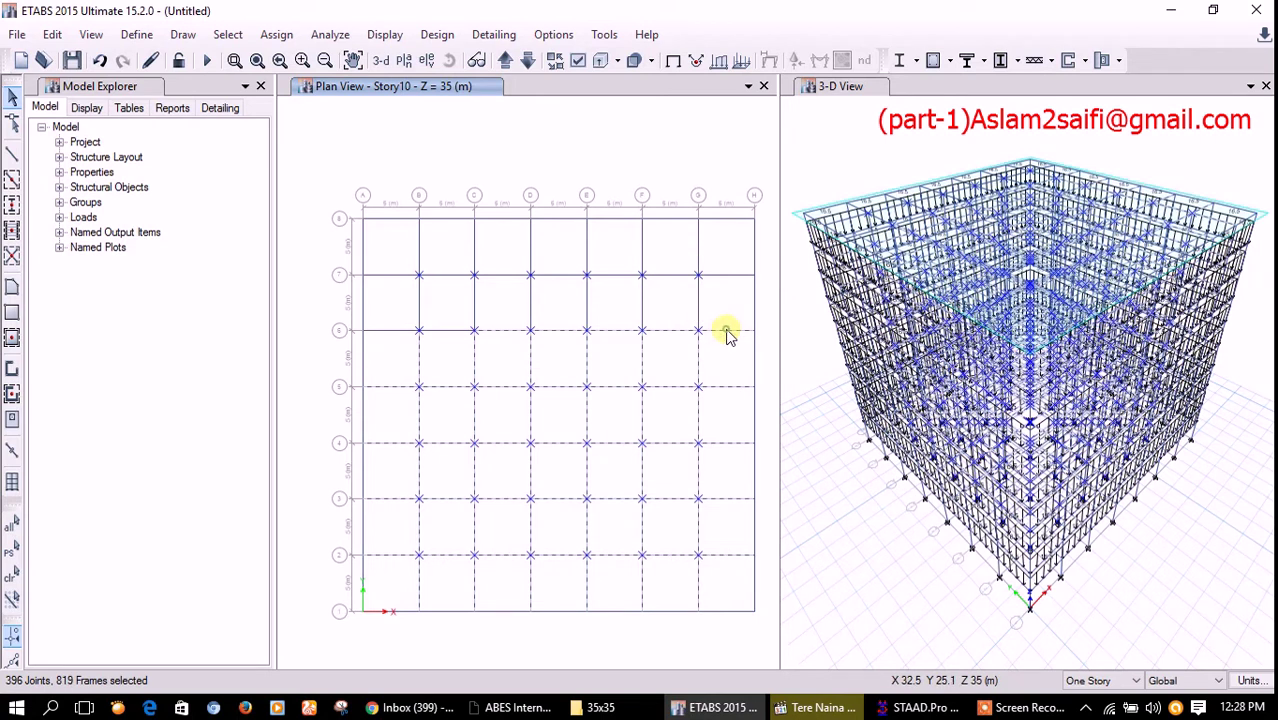
left_click(676, 333)
left_click(619, 334)
left_click(568, 331)
left_click(505, 331)
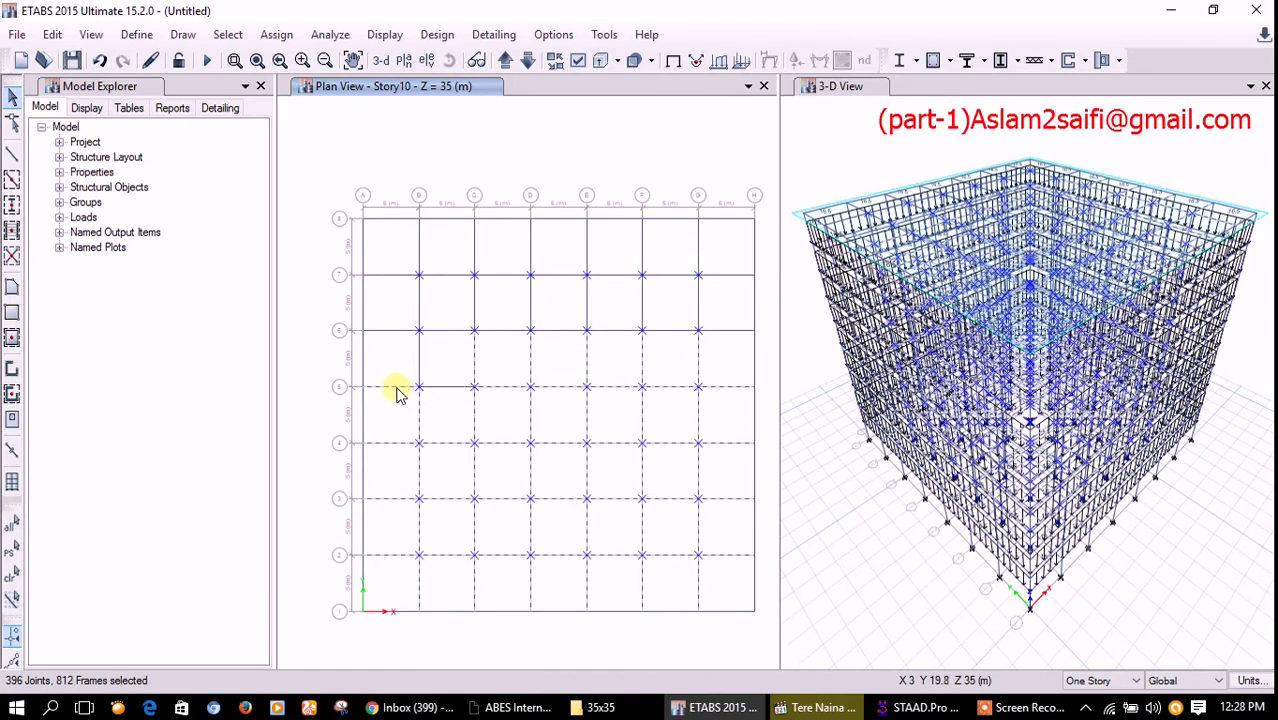
Step: Deselect the roof beams along grid line 4 and around grids E–G, lines 5–6
left_click(400, 444)
left_click(437, 441)
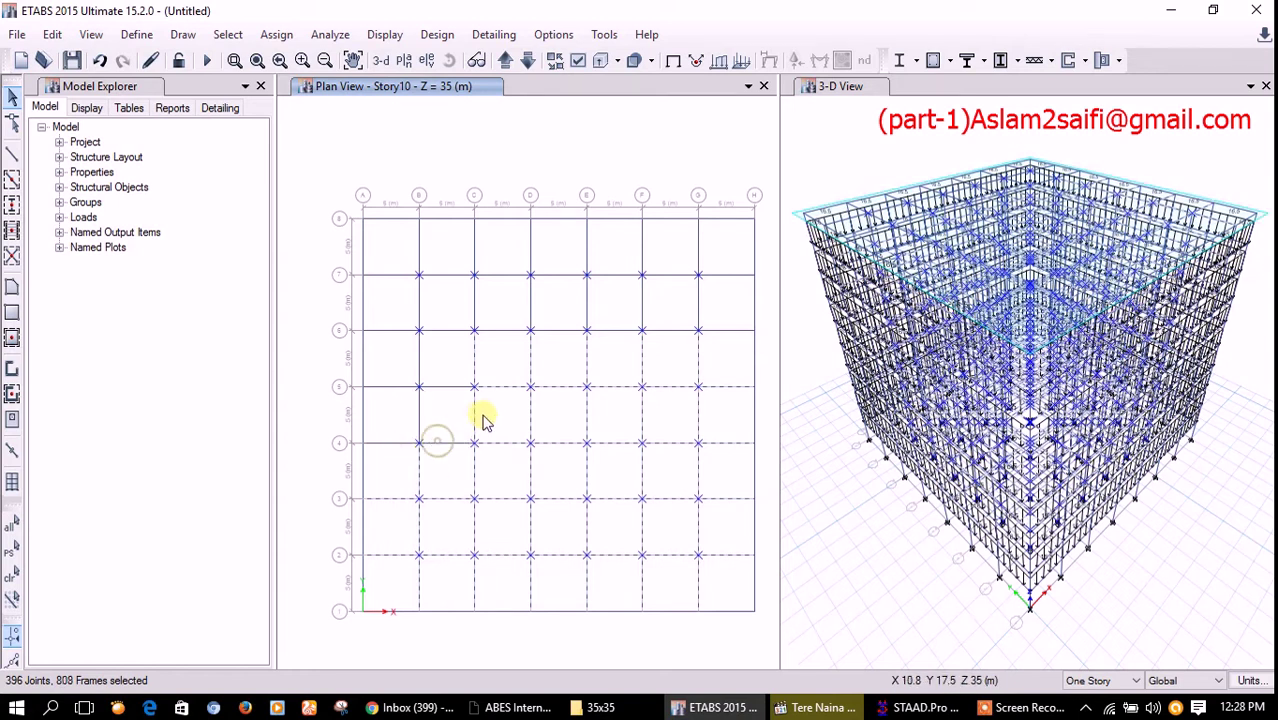
left_click(476, 372)
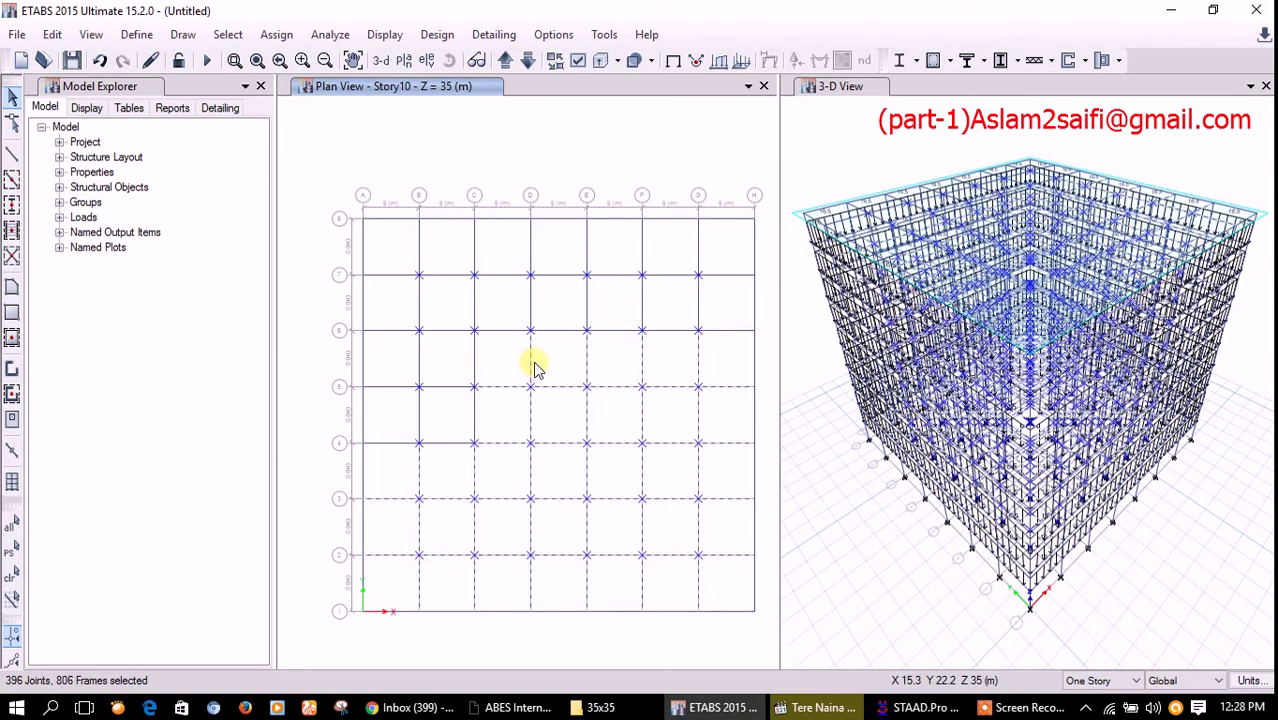
left_click(530, 410)
left_click(508, 391)
left_click(556, 385)
left_click(585, 360)
left_click(598, 398)
left_click(642, 412)
left_click(659, 385)
left_click(642, 353)
left_click(688, 366)
left_click(698, 360)
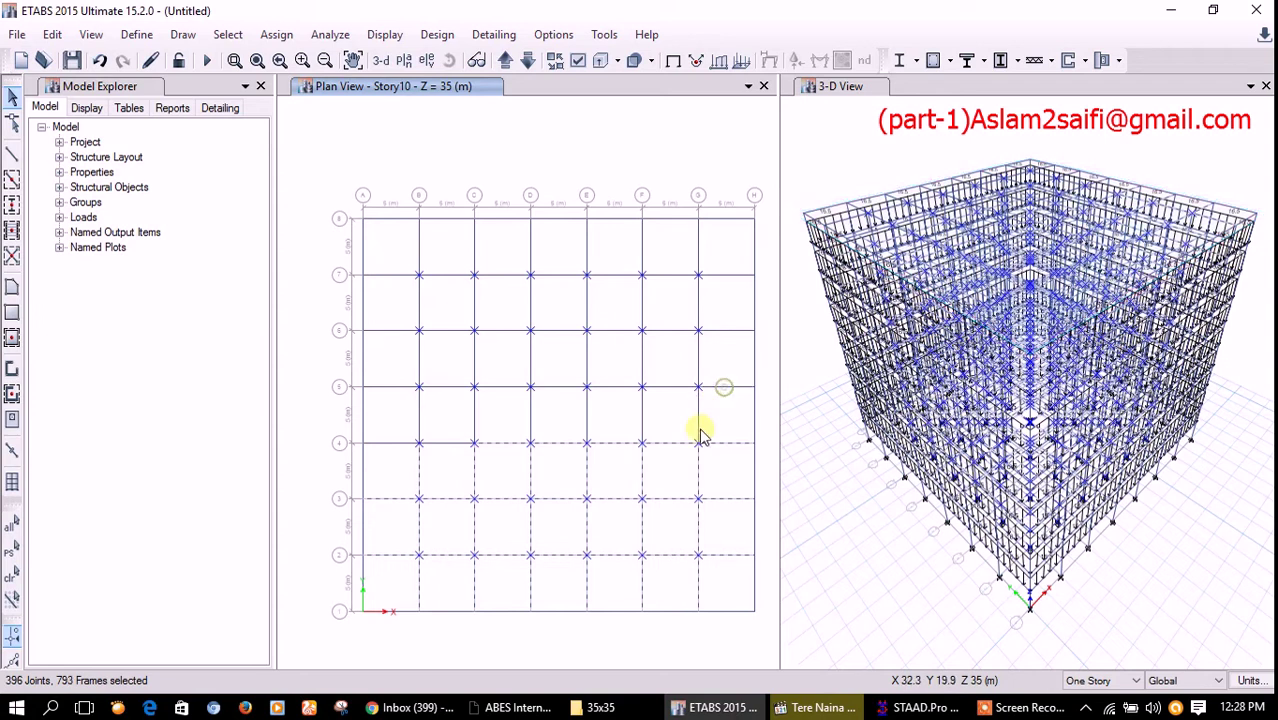
Step: Deselect the roof beams along and below row 4 and on grid B, rows 1–3
left_click(679, 442)
left_click(617, 443)
left_click(570, 443)
left_click(503, 443)
left_click(472, 470)
left_click(421, 478)
left_click(434, 500)
left_click(415, 530)
left_click(419, 568)
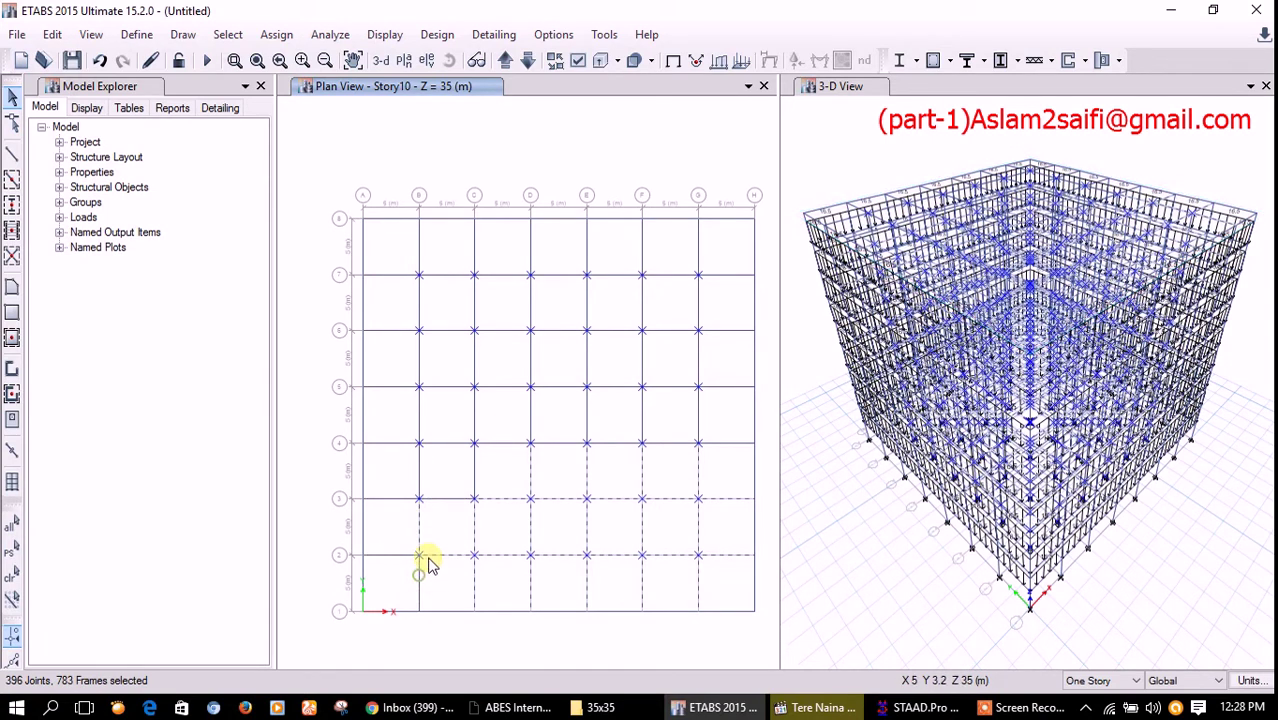
Step: Deselect the roof beams on grids C–E, rows 2–4
left_click(466, 567)
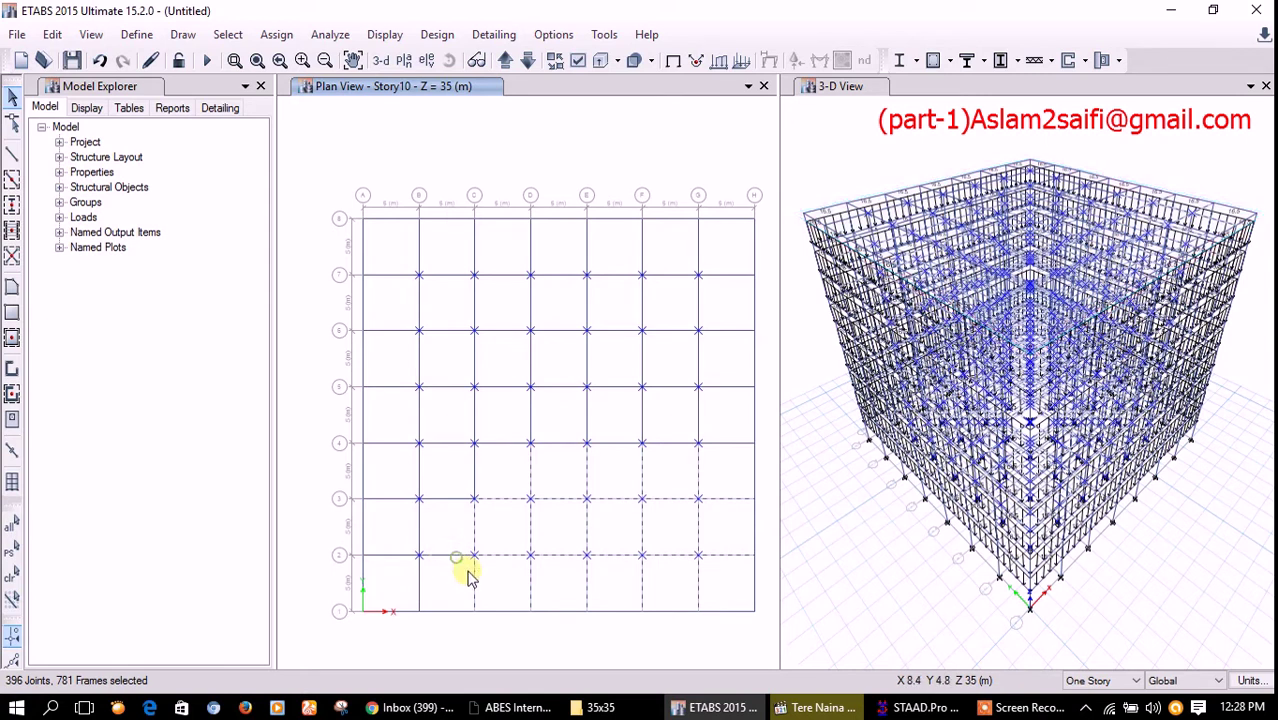
left_click(476, 526)
left_click(490, 558)
left_click(510, 498)
left_click(530, 476)
left_click(545, 500)
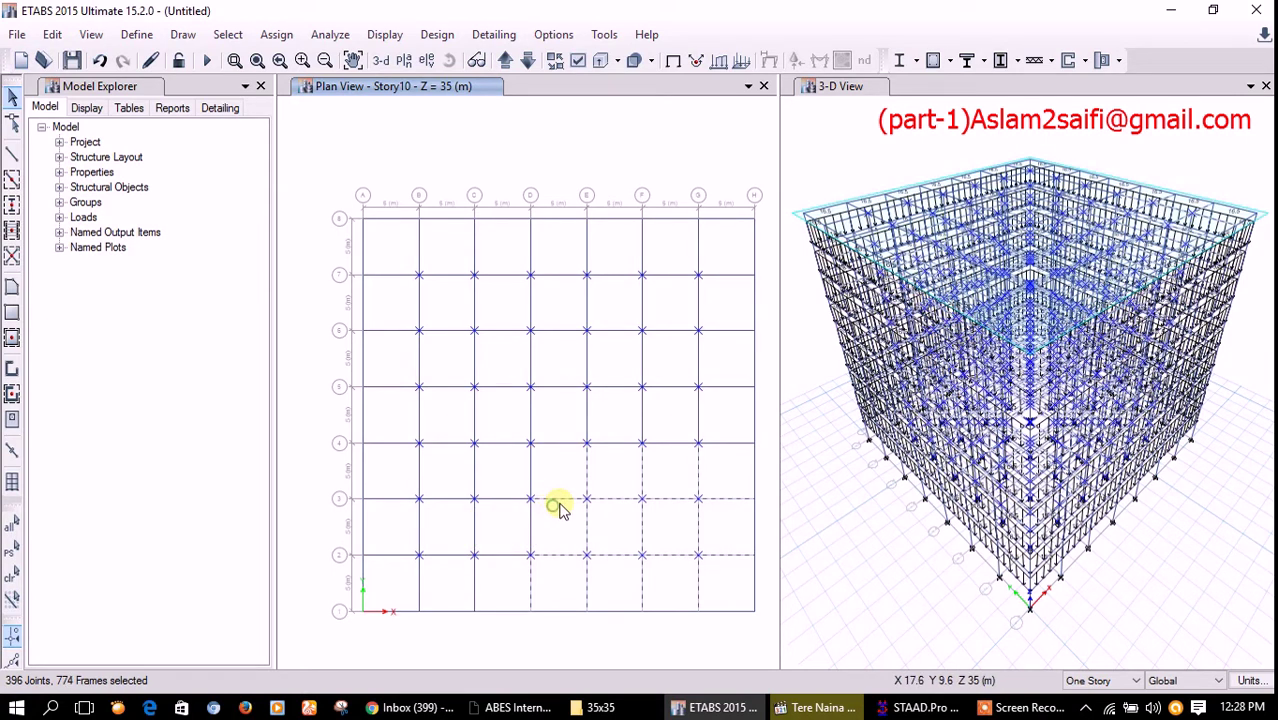
left_click(585, 522)
left_click(557, 558)
left_click(533, 576)
Step: Deselect the grid E and F–H corner-bay members in rows 1–3, leaving 756 frames, then view STAAD.Pro
left_click(608, 556)
left_click(614, 498)
left_click(587, 483)
left_click(665, 500)
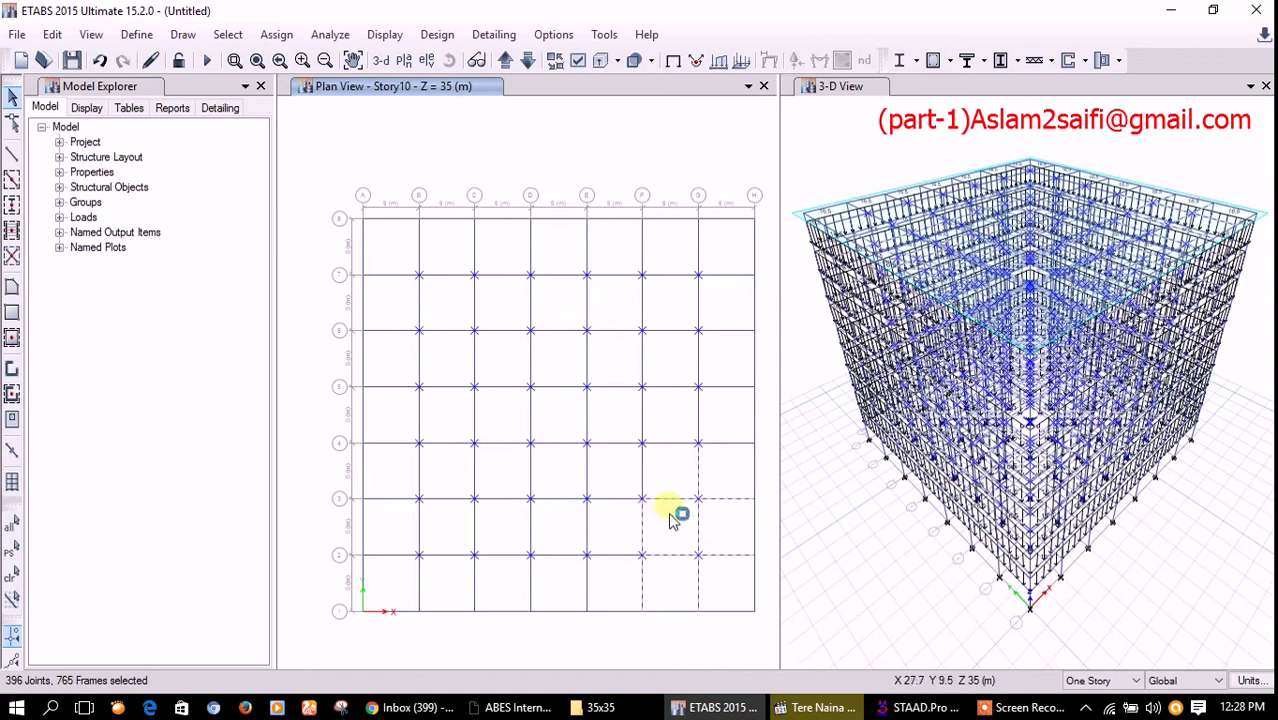
left_click(700, 478)
left_click(718, 498)
left_click(721, 550)
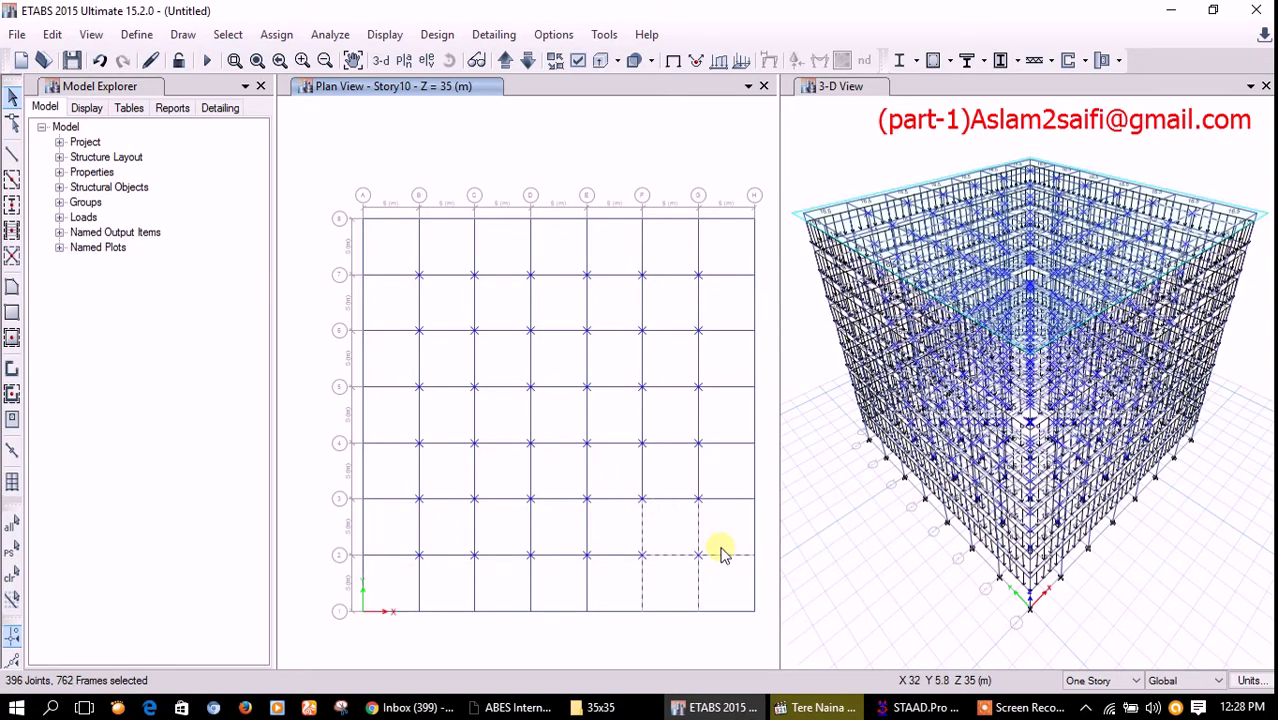
left_click(715, 548)
left_click(682, 556)
left_click(643, 530)
left_click(641, 526)
left_click(696, 584)
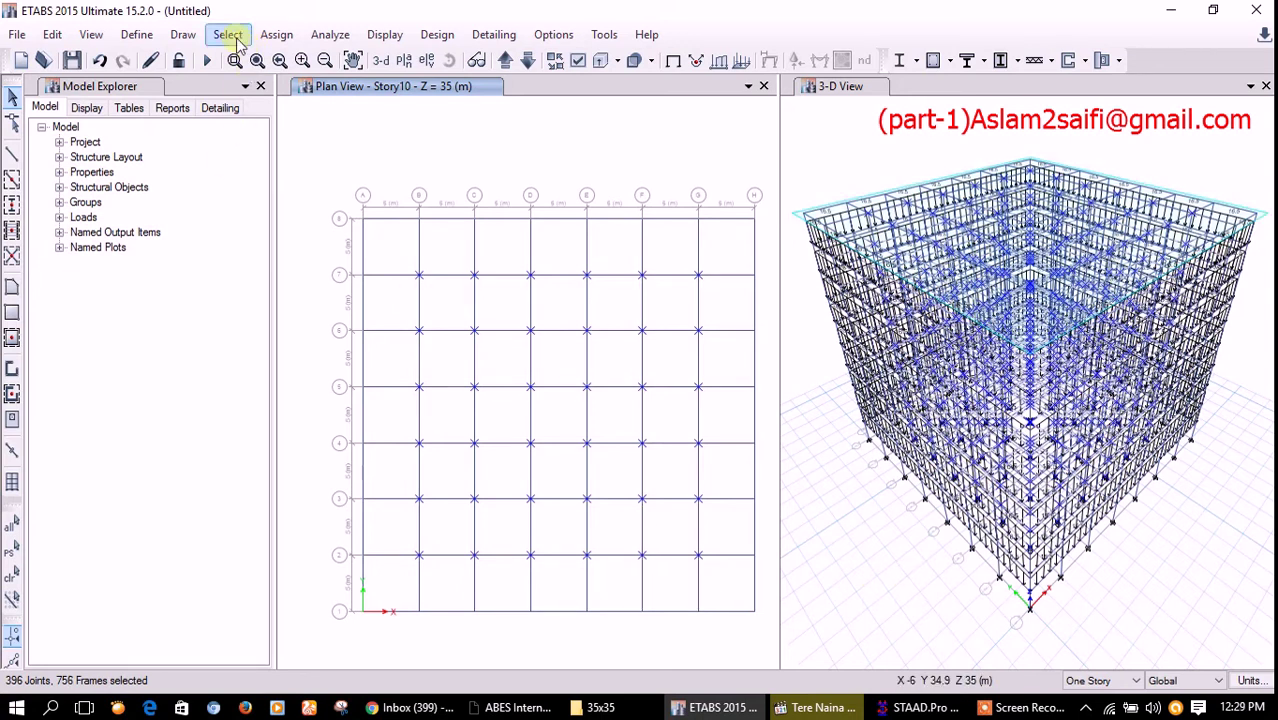
left_click(886, 708)
Step: Assign an 8.25 kN/m uniform Dead distributed load to the 756 selected interior frames
left_click(715, 707)
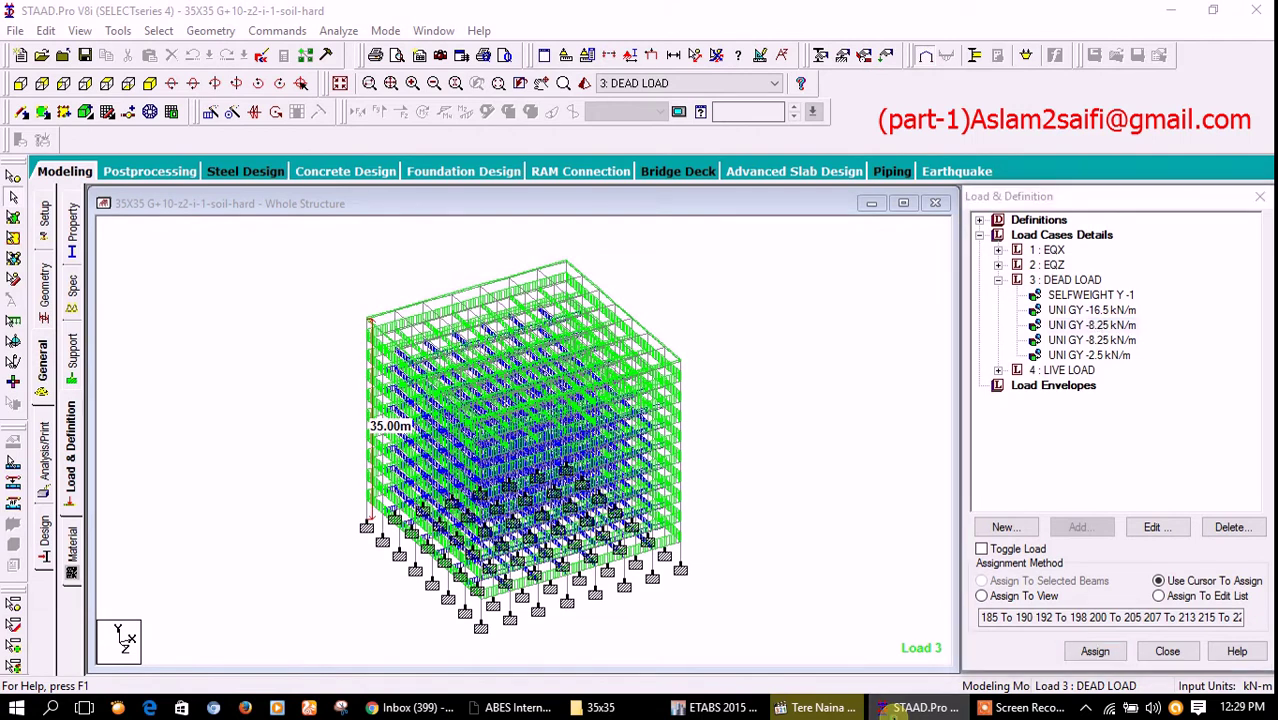
left_click(277, 34)
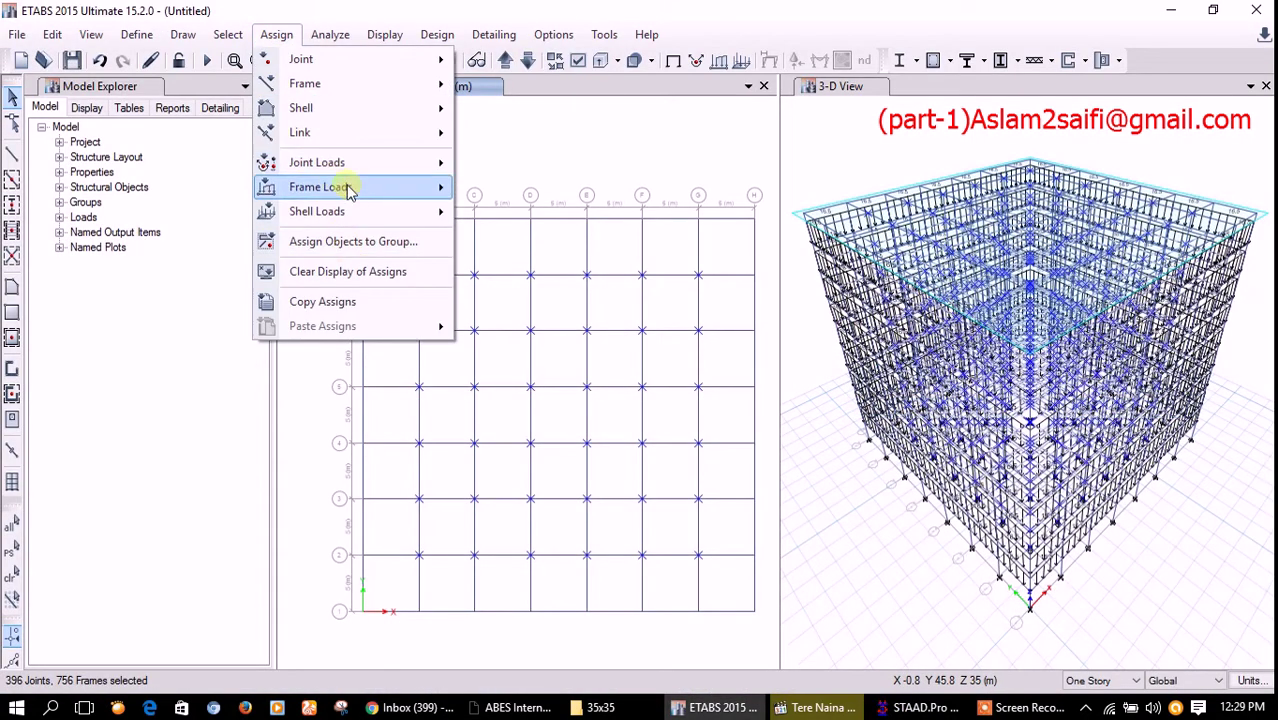
mouse_move(318, 187)
left_click(527, 225)
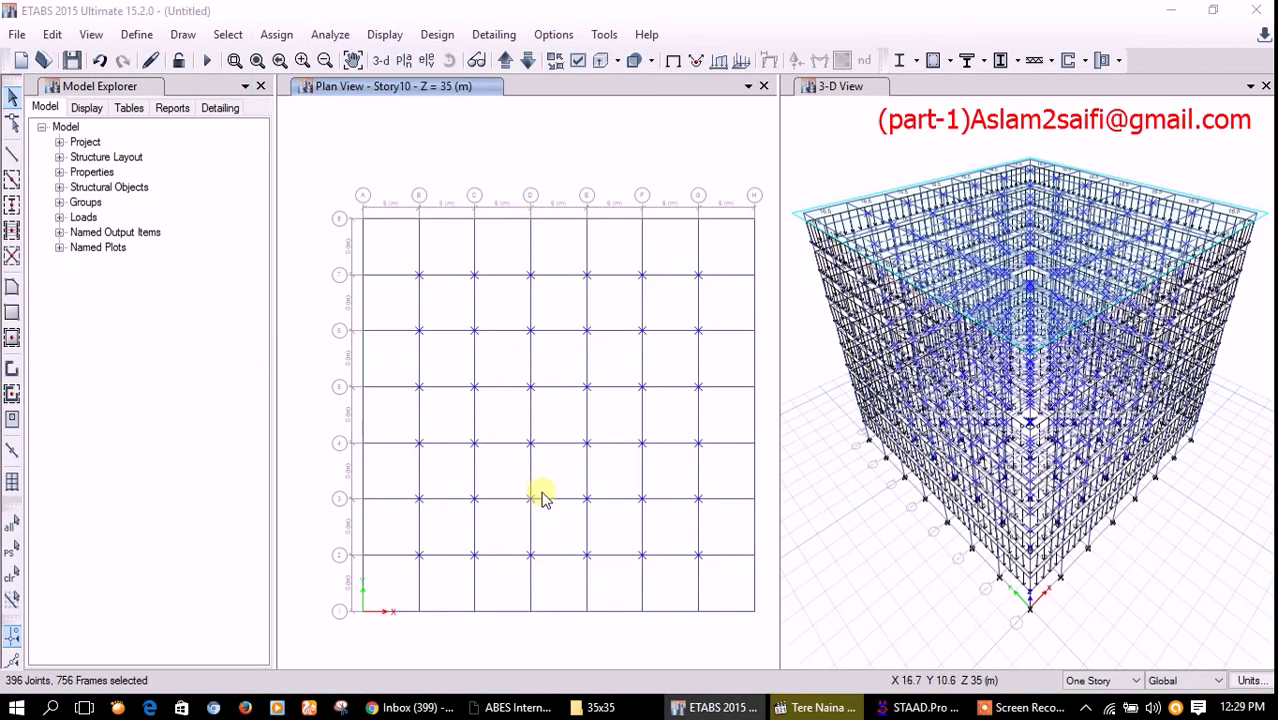
left_click_drag(508, 508, 431, 516)
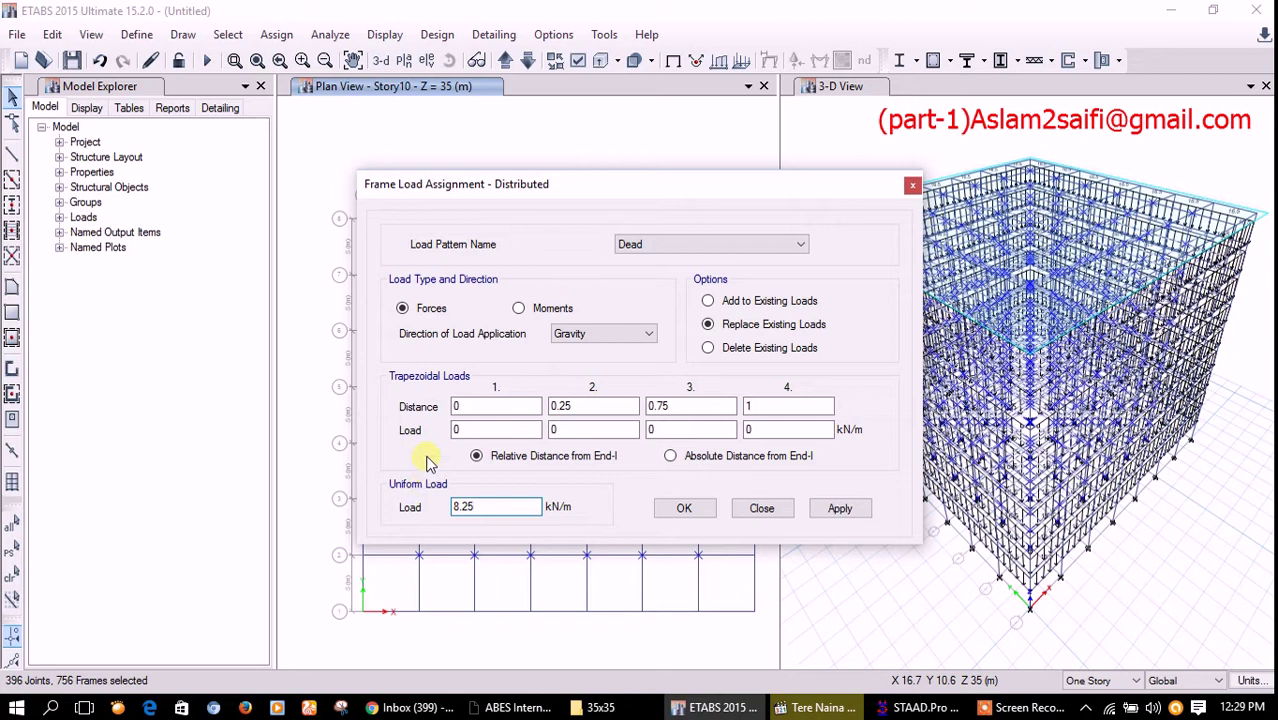
left_click(839, 508)
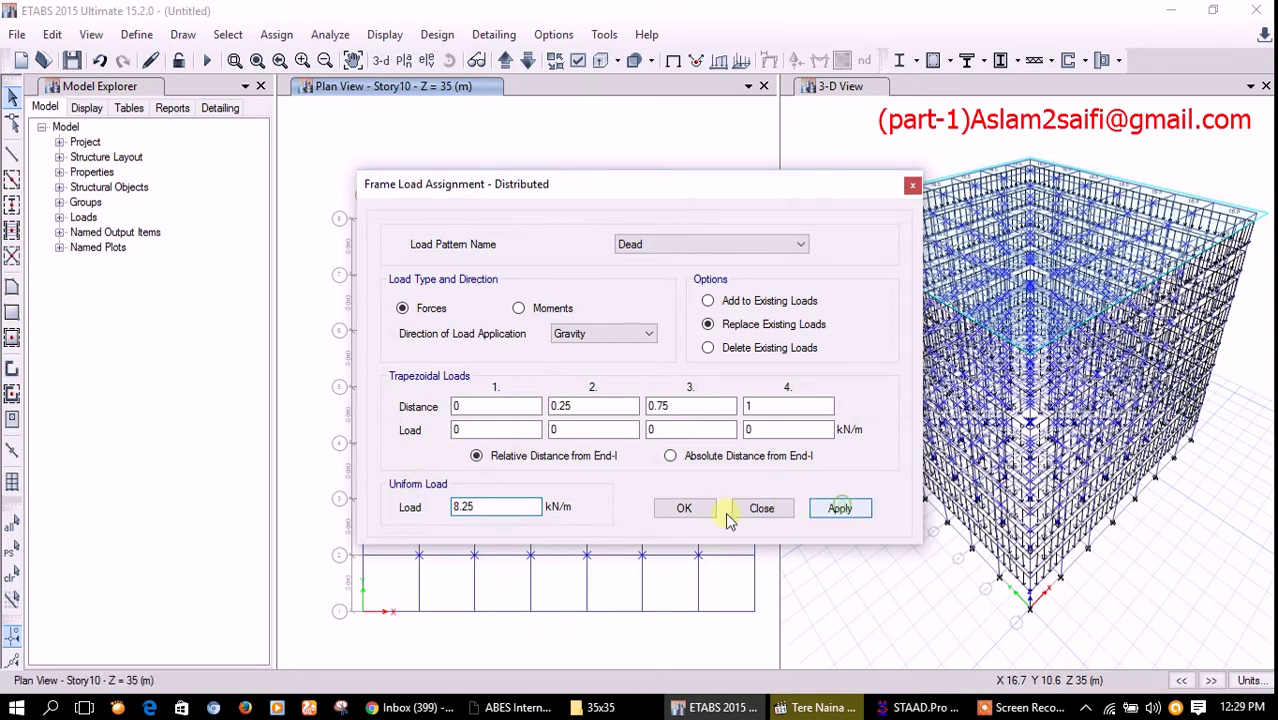
left_click(684, 508)
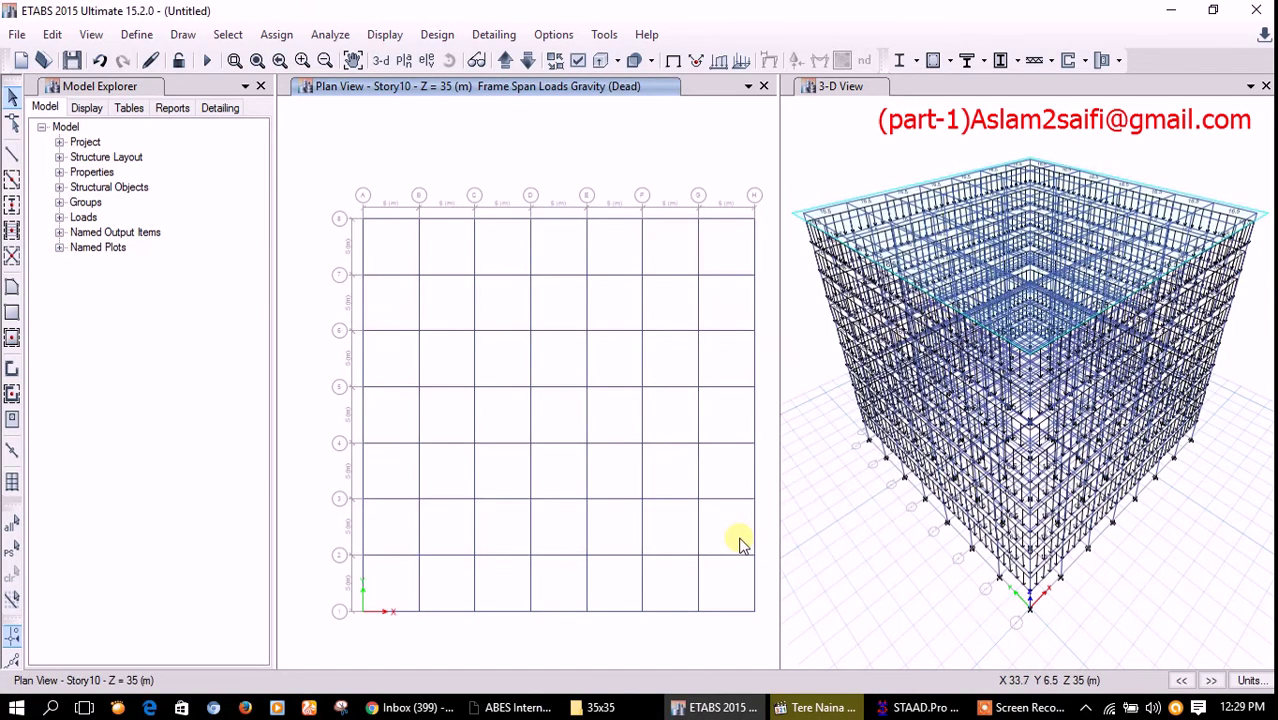
Step: Check in STAAD.Pro which beams carry the -8.25 and -2.5 kN/m loads
left_click(918, 707)
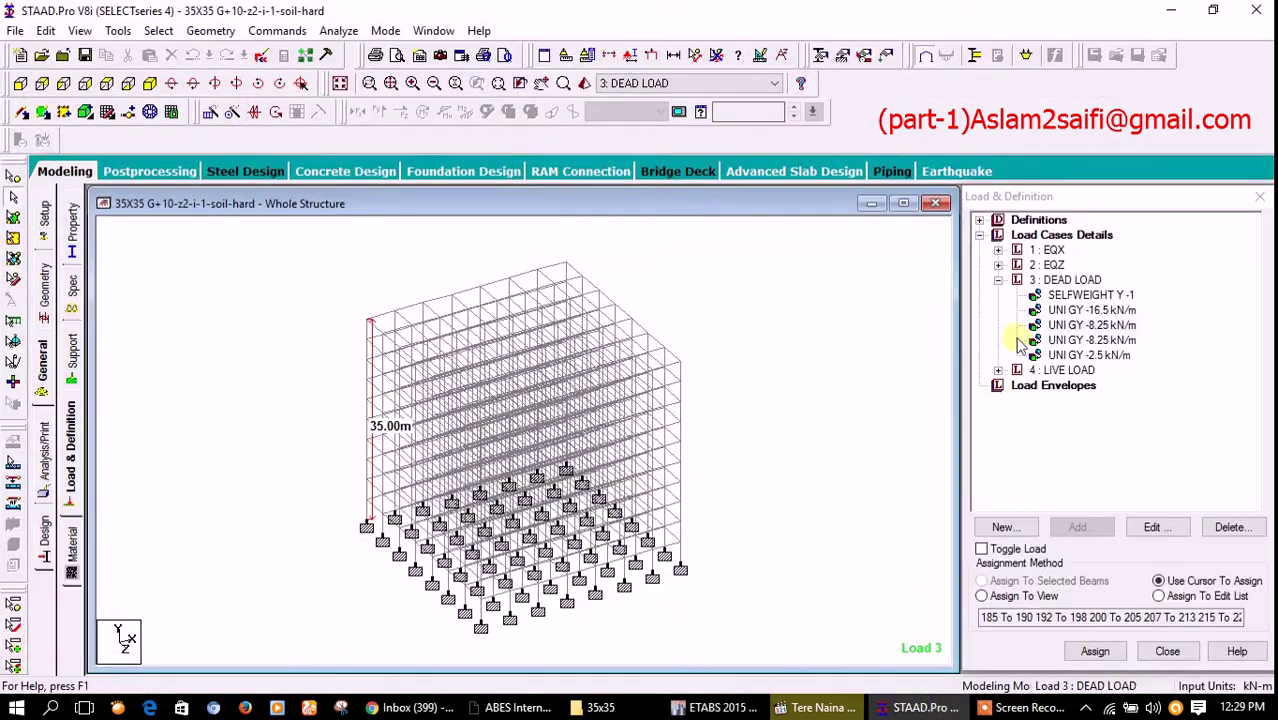
left_click(1115, 341)
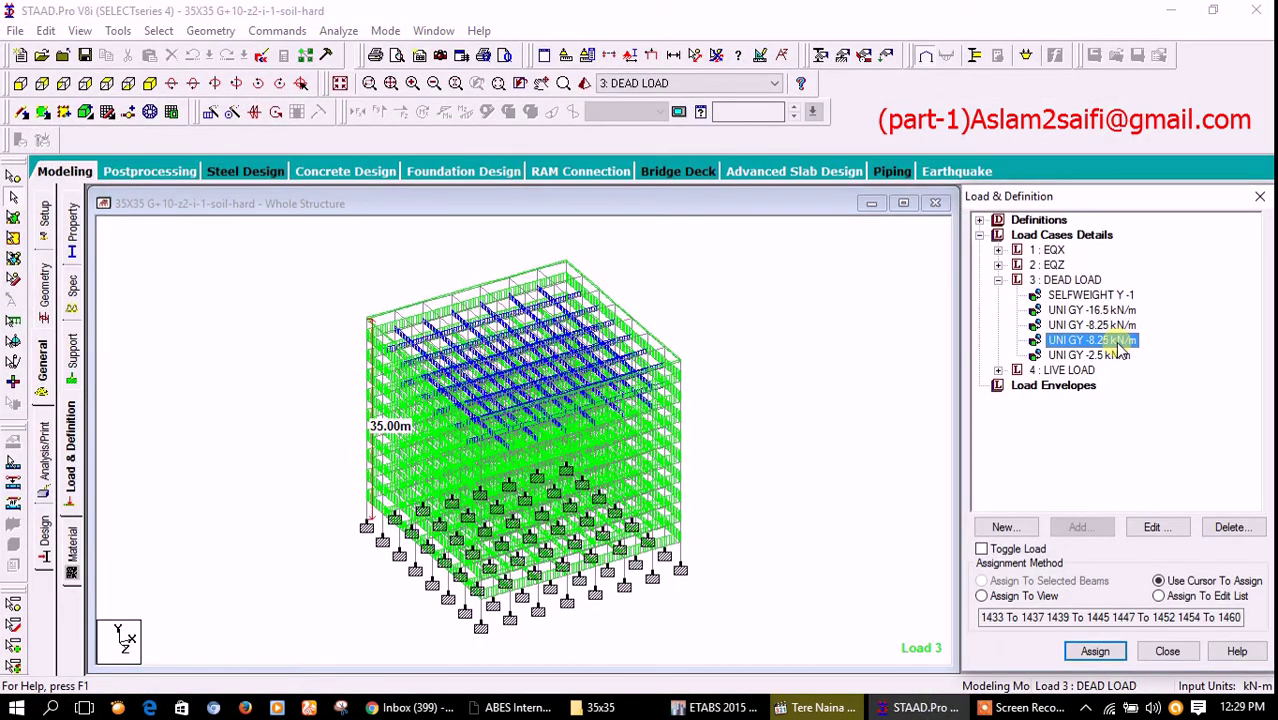
left_click(1116, 355)
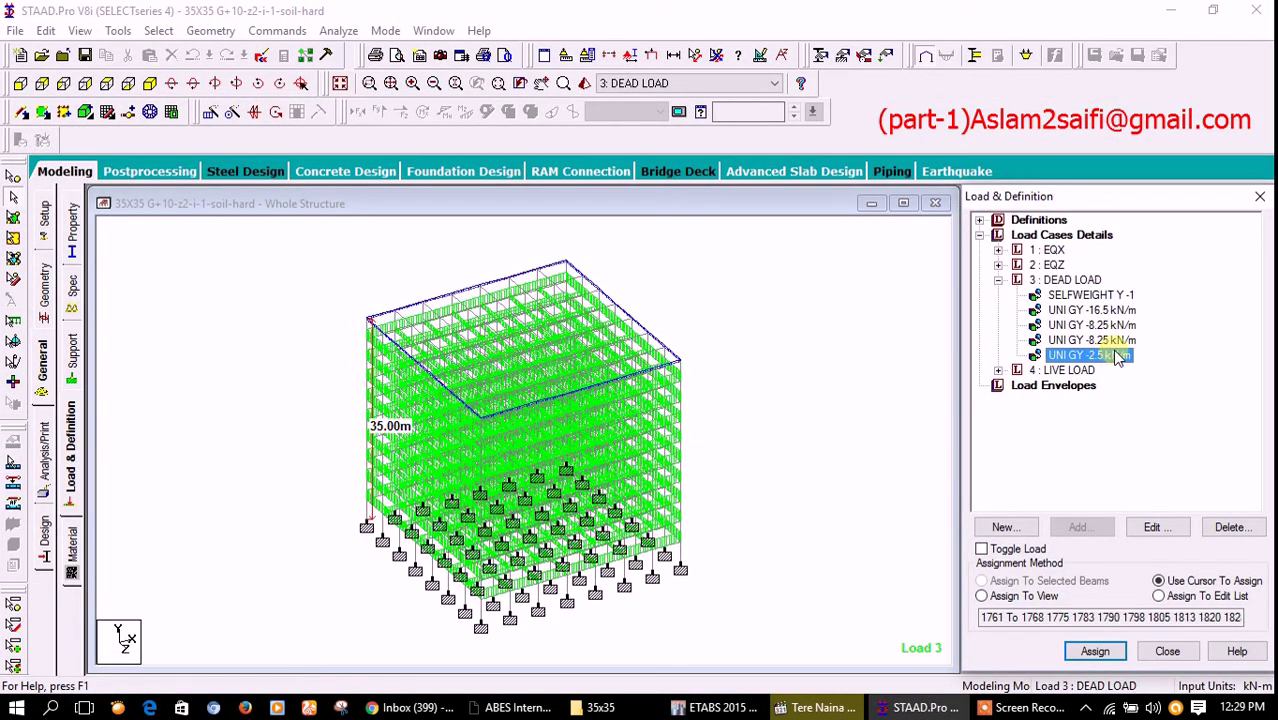
left_click(715, 707)
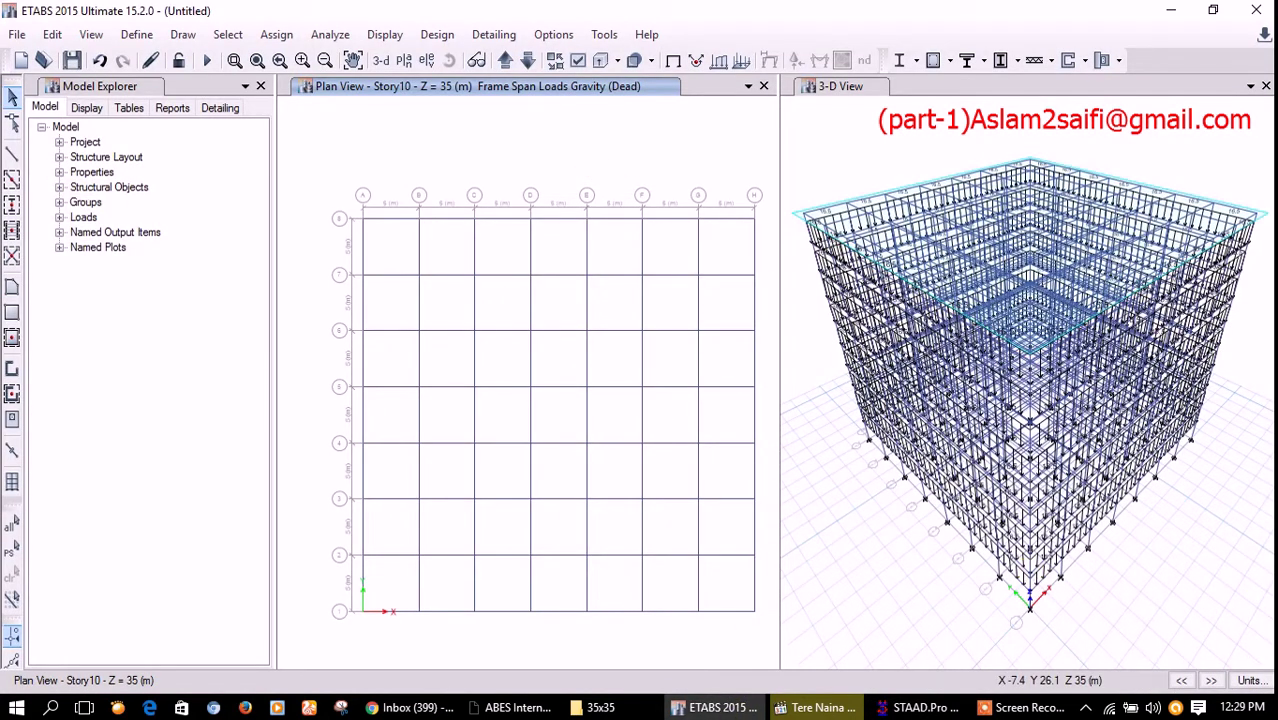
Step: Window-select the Story10 edge beams along grid lines 8, H, 1 and A
left_click(1110, 680)
left_click(1095, 638)
left_click_drag(326, 186, 770, 238)
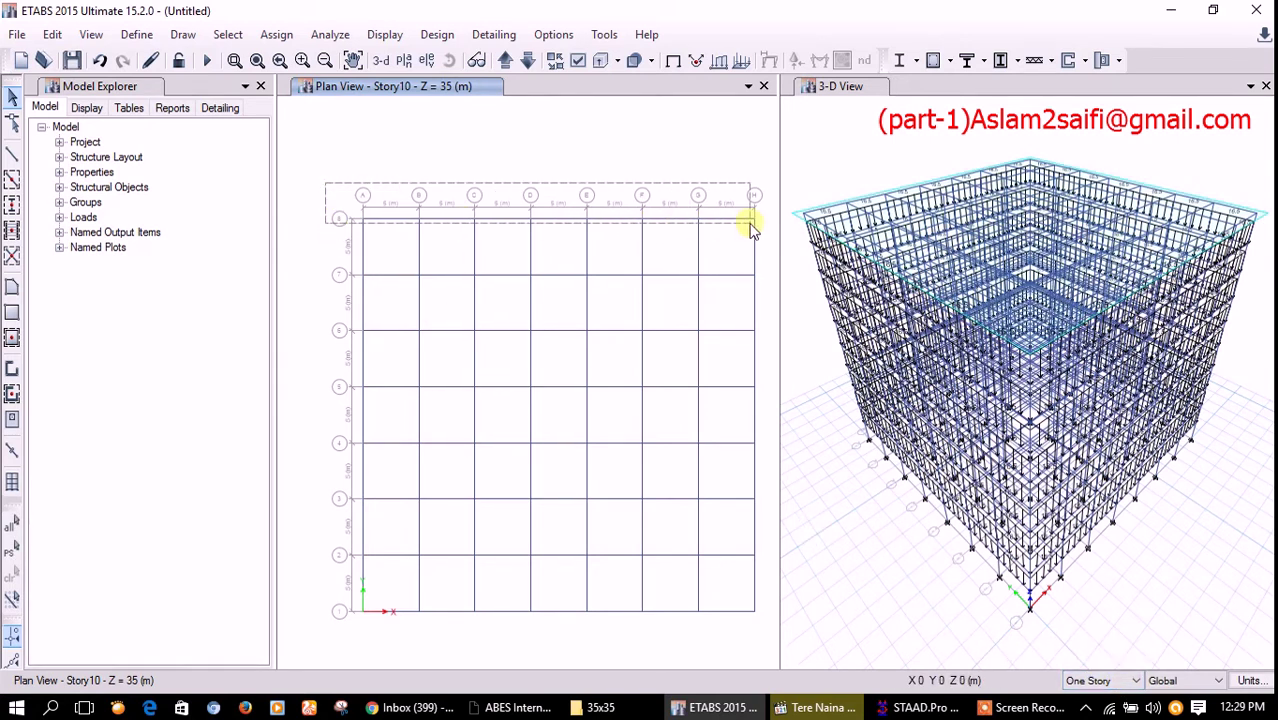
left_click_drag(742, 168, 765, 508)
mouse_move(338, 587)
left_mouse_down()
mouse_move(590, 630)
mouse_move(762, 638)
left_mouse_up()
mouse_move(340, 163)
left_mouse_down()
mouse_move(395, 475)
mouse_move(366, 652)
left_mouse_up()
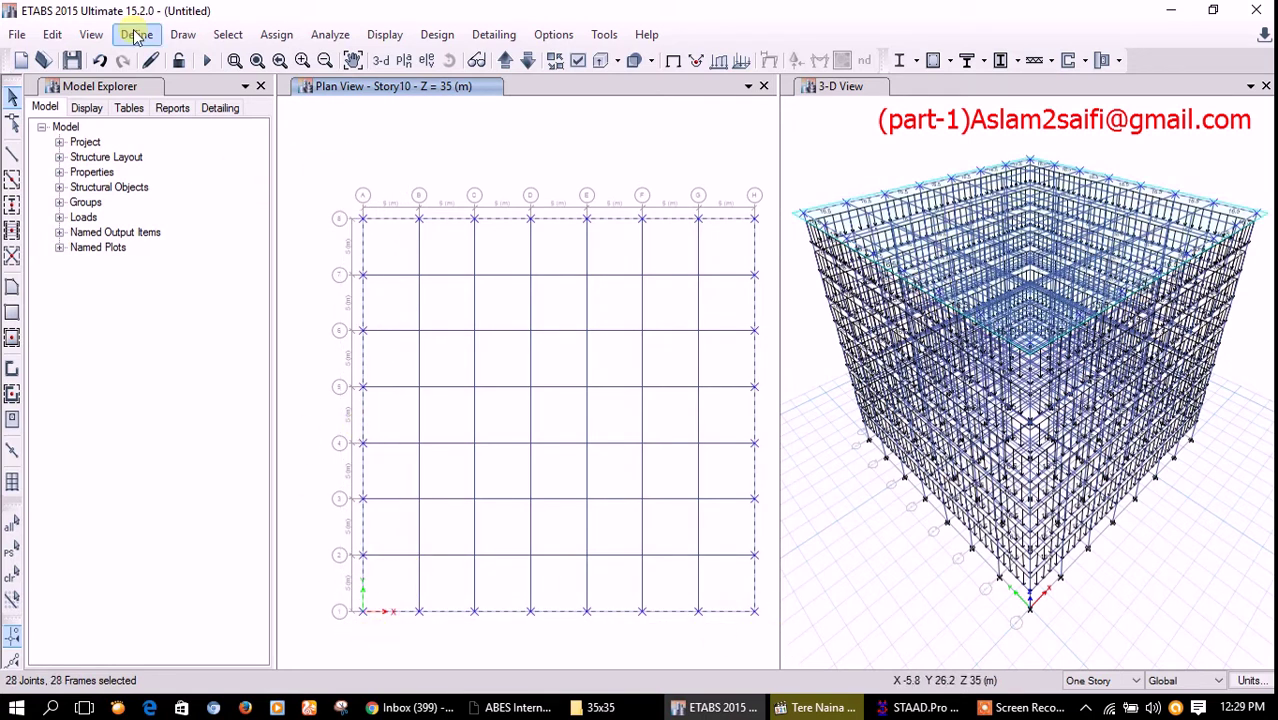
Step: Give those 28 perimeter frames a 2.5 kN/m uniform Dead distributed load
left_click(228, 34)
left_click(277, 34)
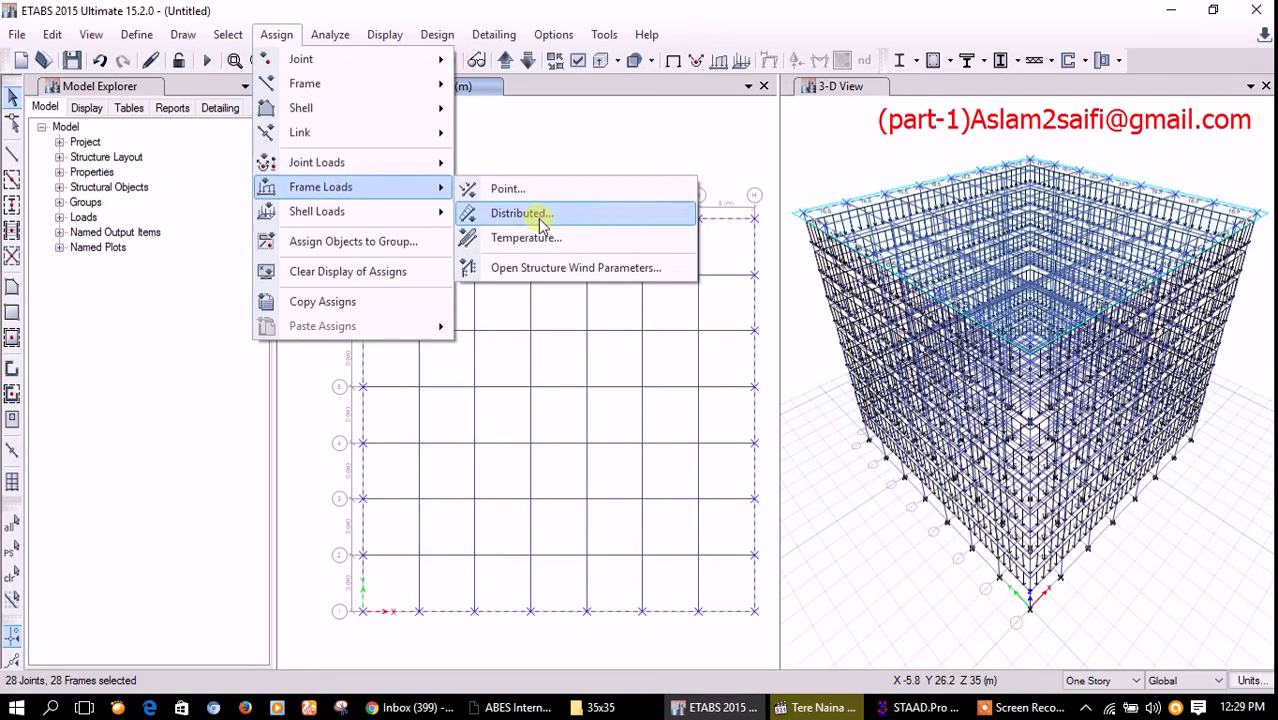
mouse_move(320, 187)
left_click(512, 211)
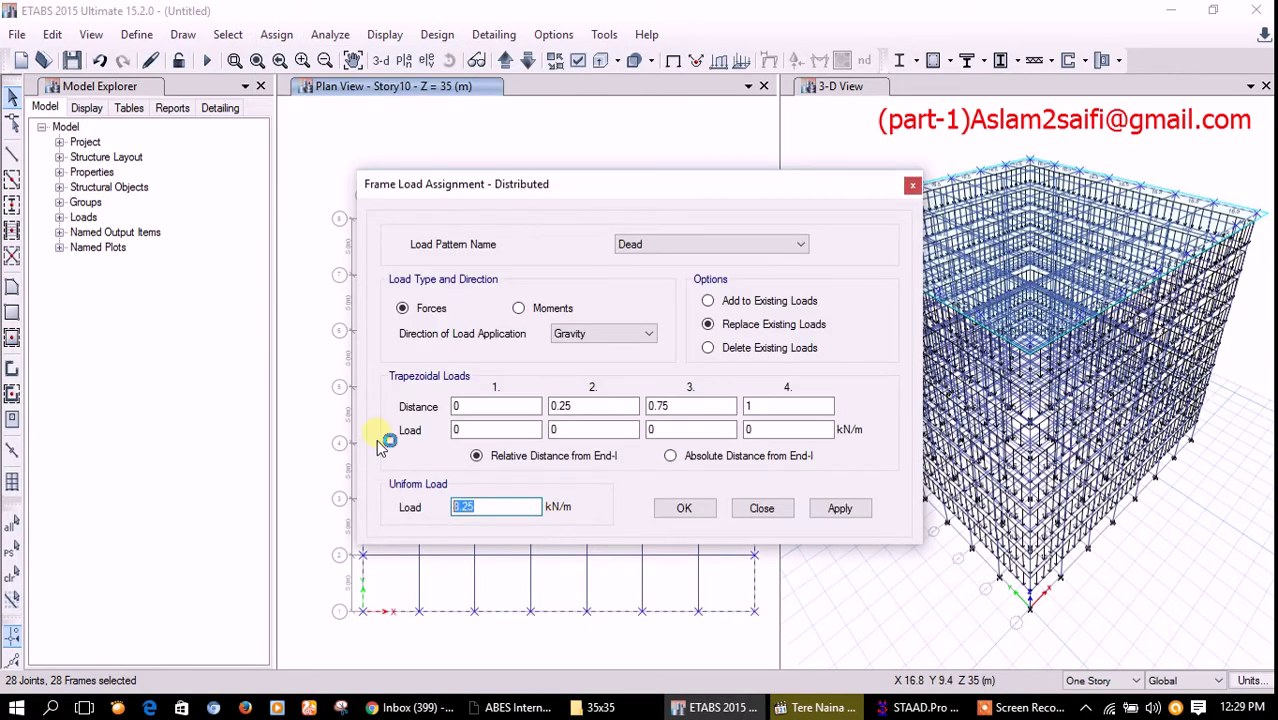
left_click(684, 508)
Step: Inspect where STAAD.Pro's -3.5 and -1.5 live floor loads act, then return to ETABS
left_click(935, 708)
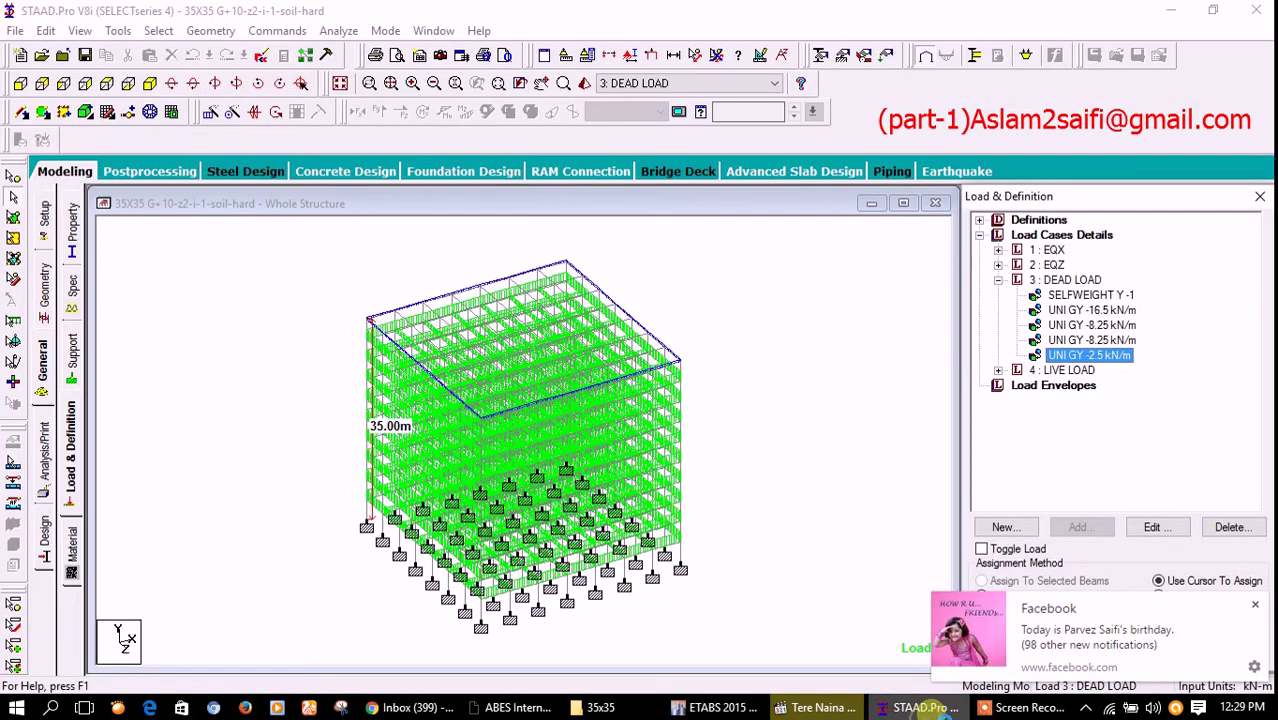
left_click(997, 370)
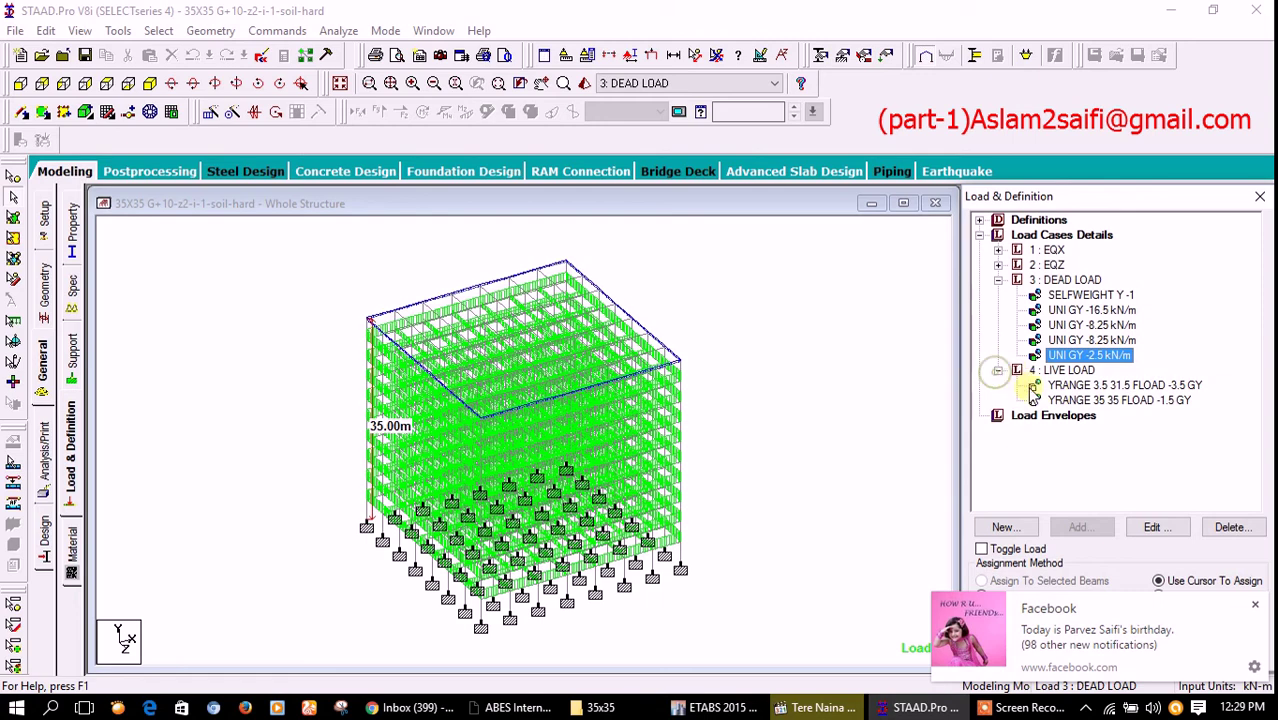
left_click(1088, 386)
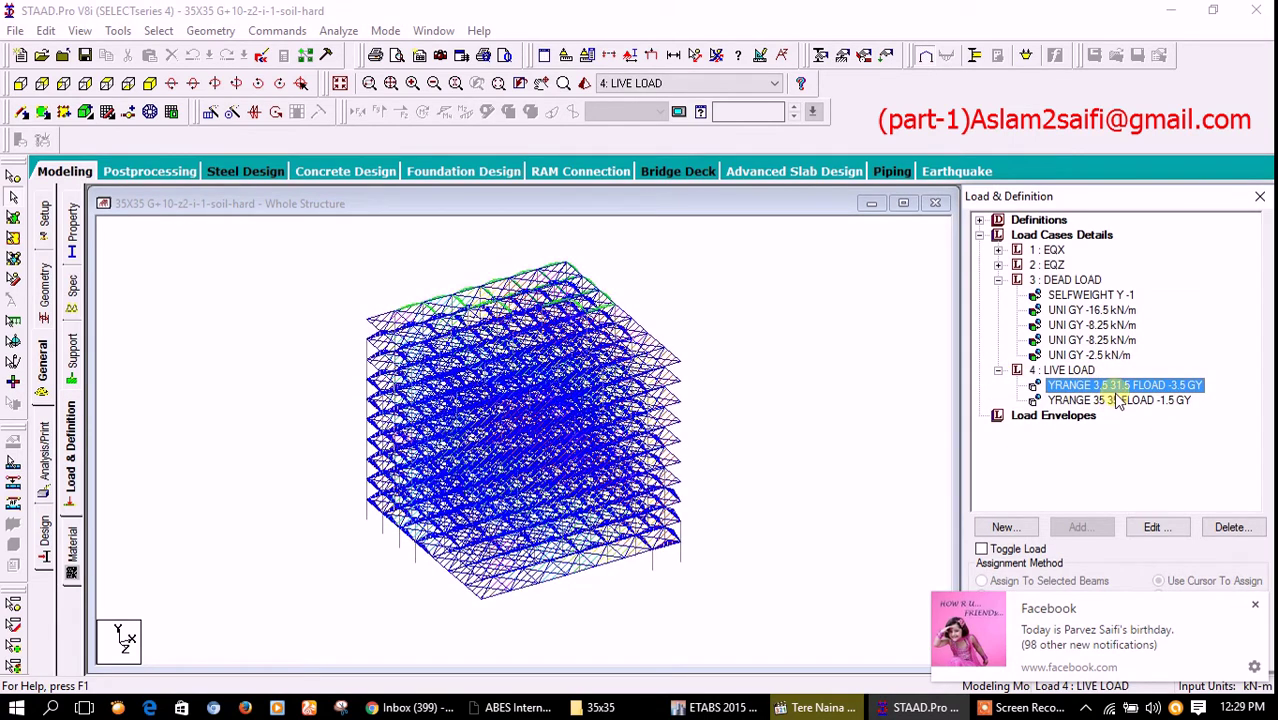
left_click(1116, 401)
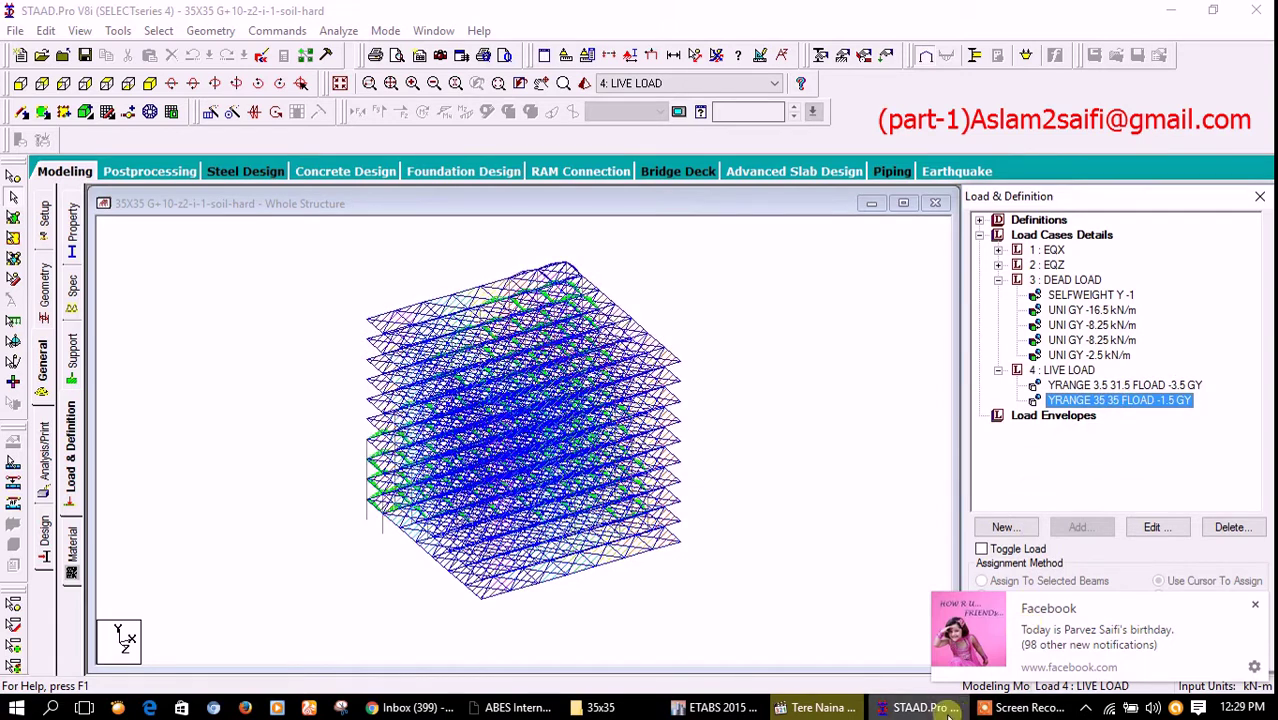
left_click(713, 707)
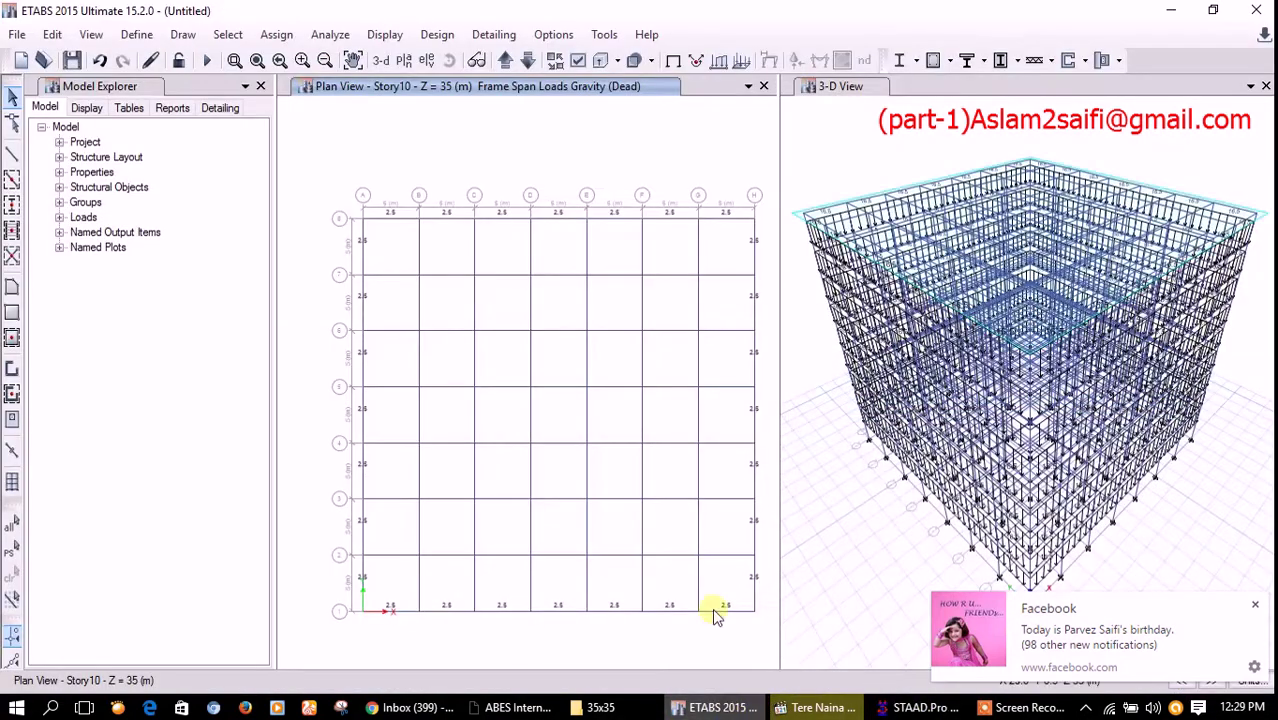
Step: Dismiss the notification and clear the load display from the plan
left_click(220, 150)
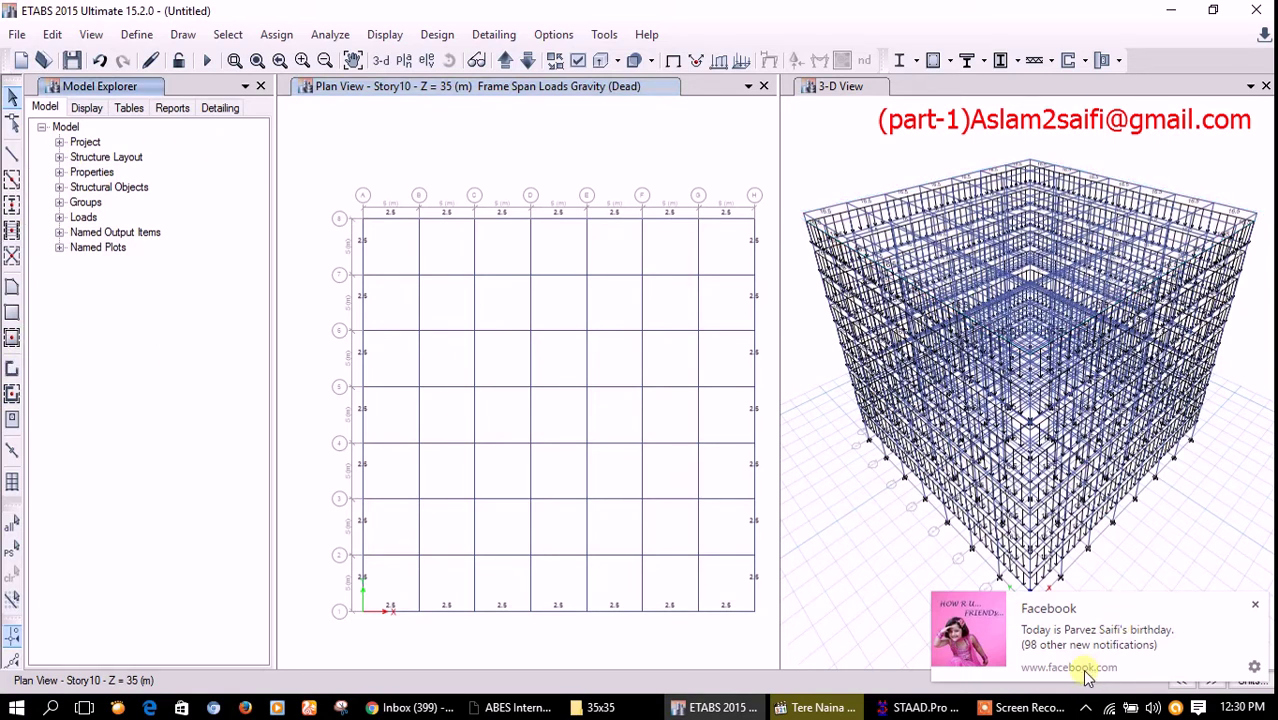
left_click(1255, 604)
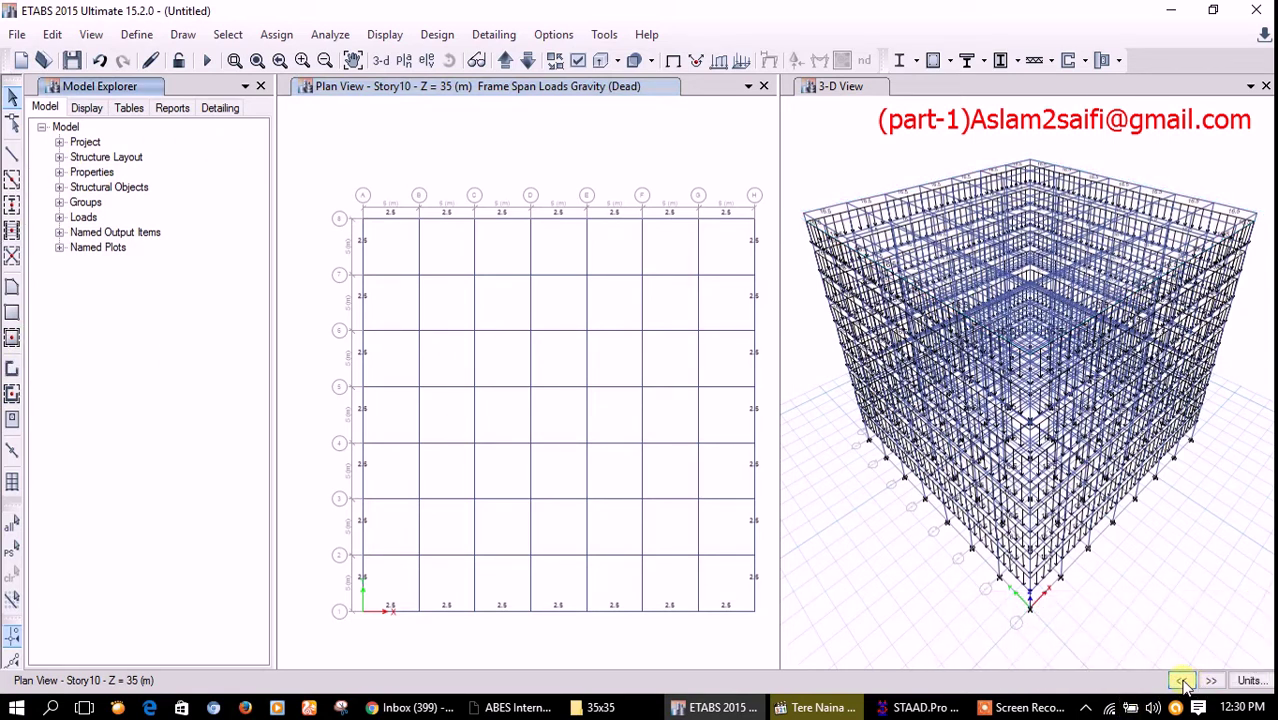
left_click(12, 97)
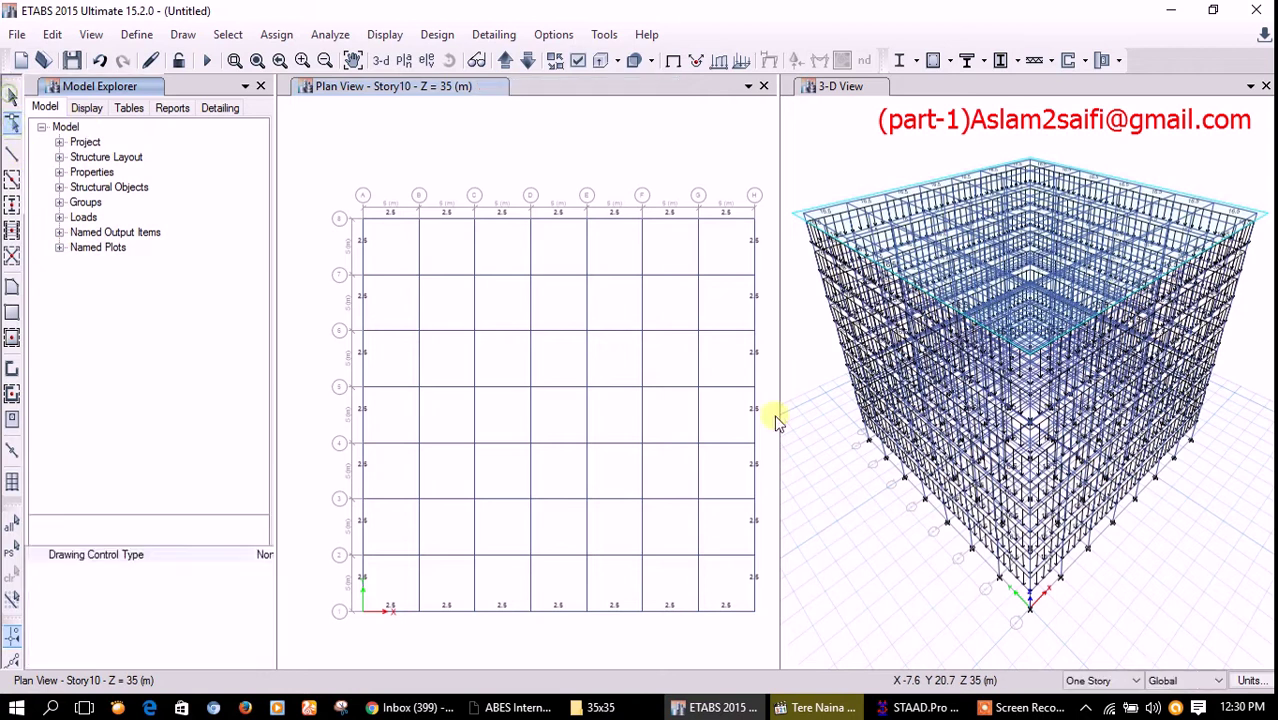
Step: Draw a Slab1 rectangle from grid A-8 to H-1 on all storeys
left_click(12, 314)
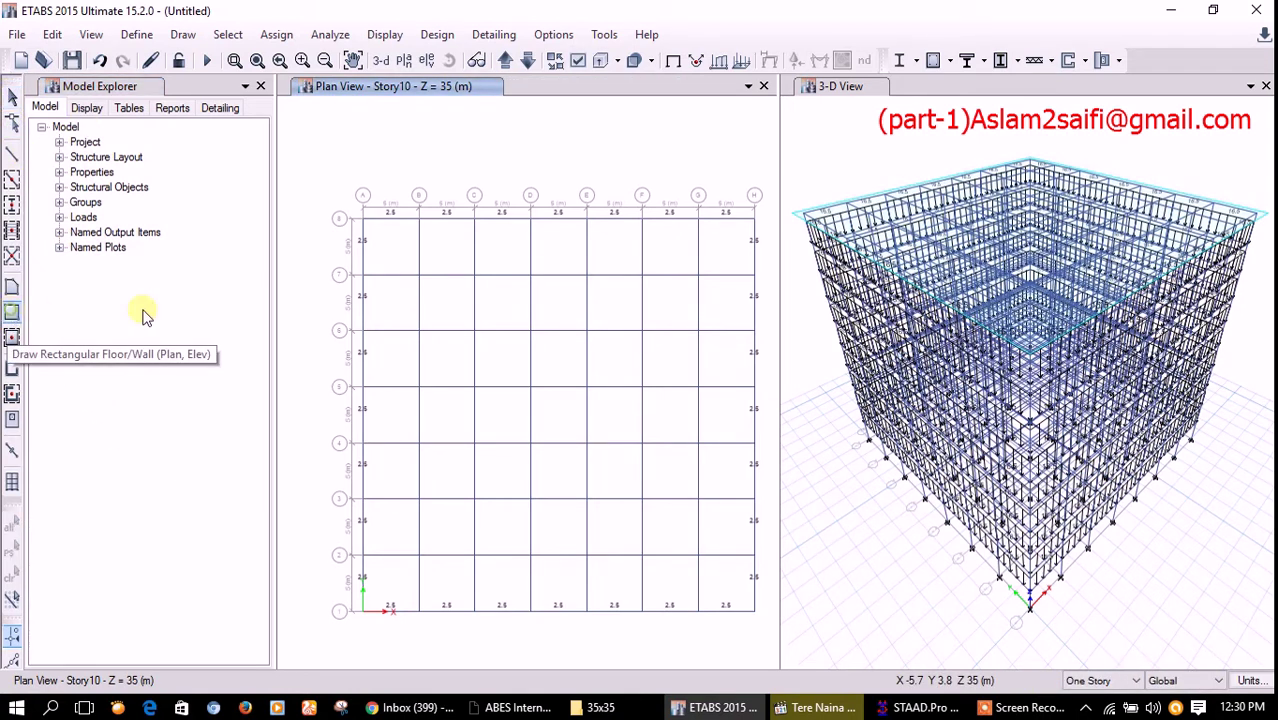
left_click_drag(365, 222, 757, 612)
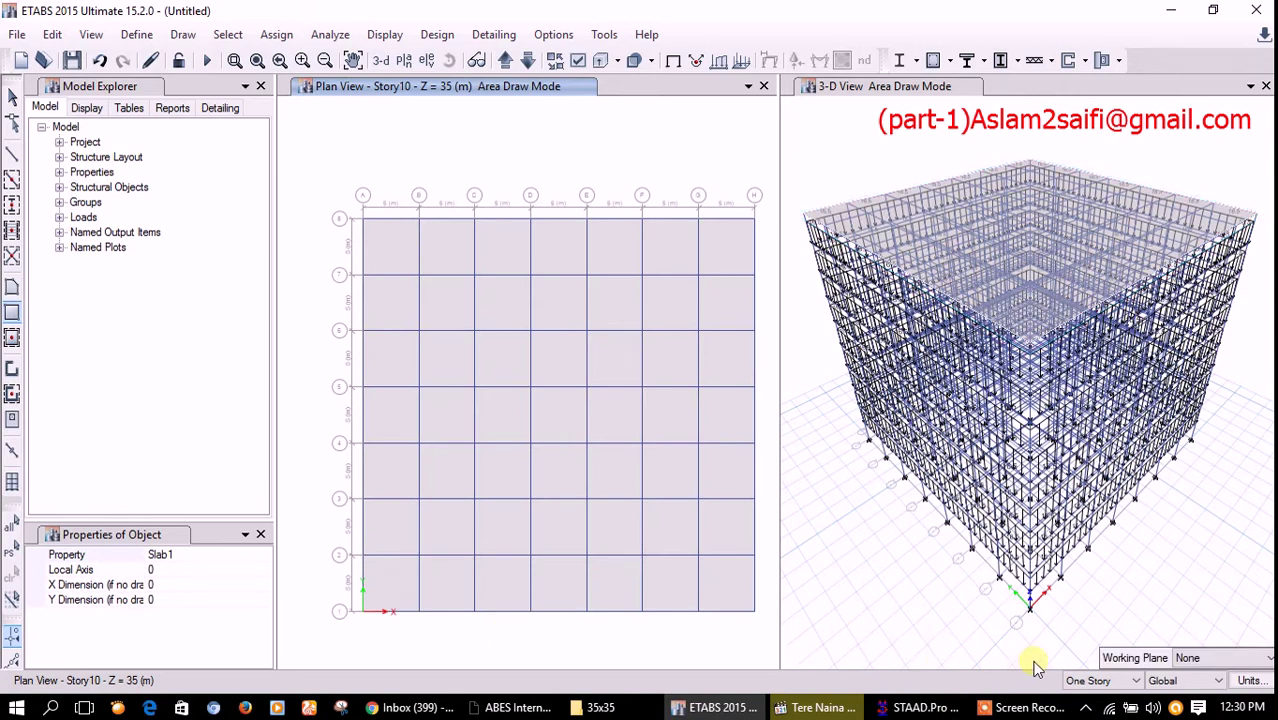
left_click(1100, 680)
left_click(1100, 654)
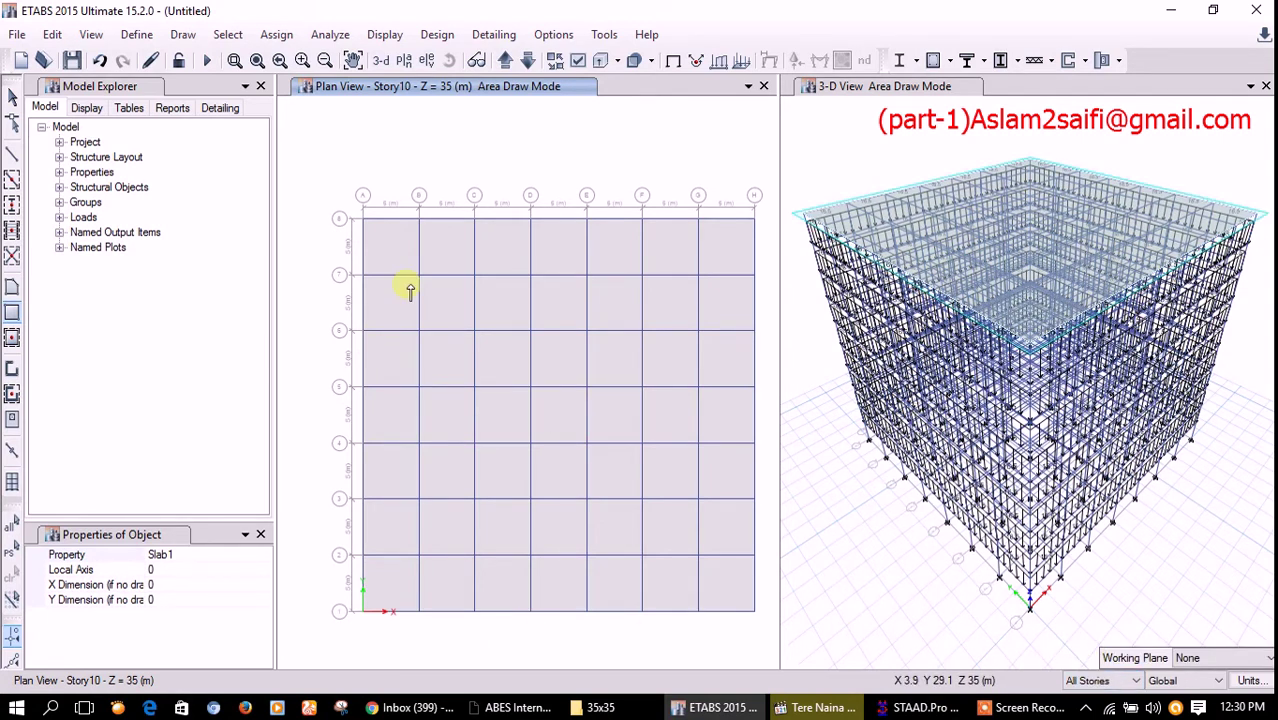
key("ctrl+z")
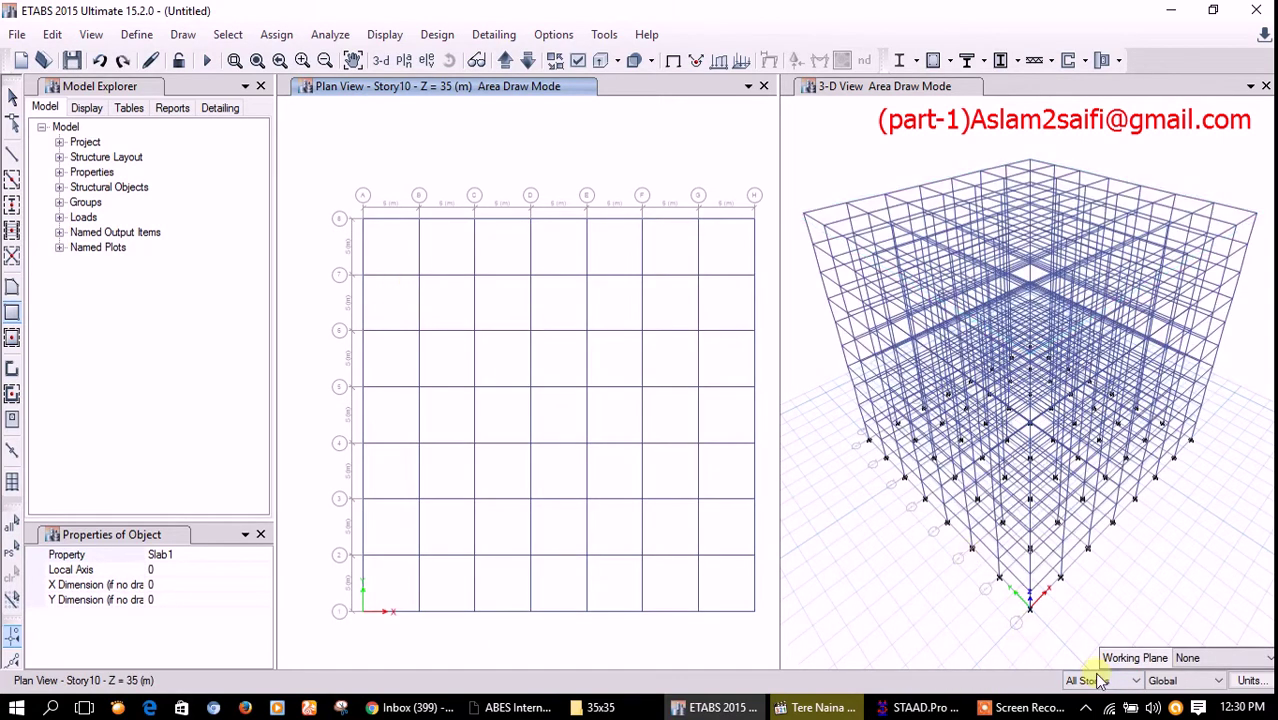
left_click(366, 222)
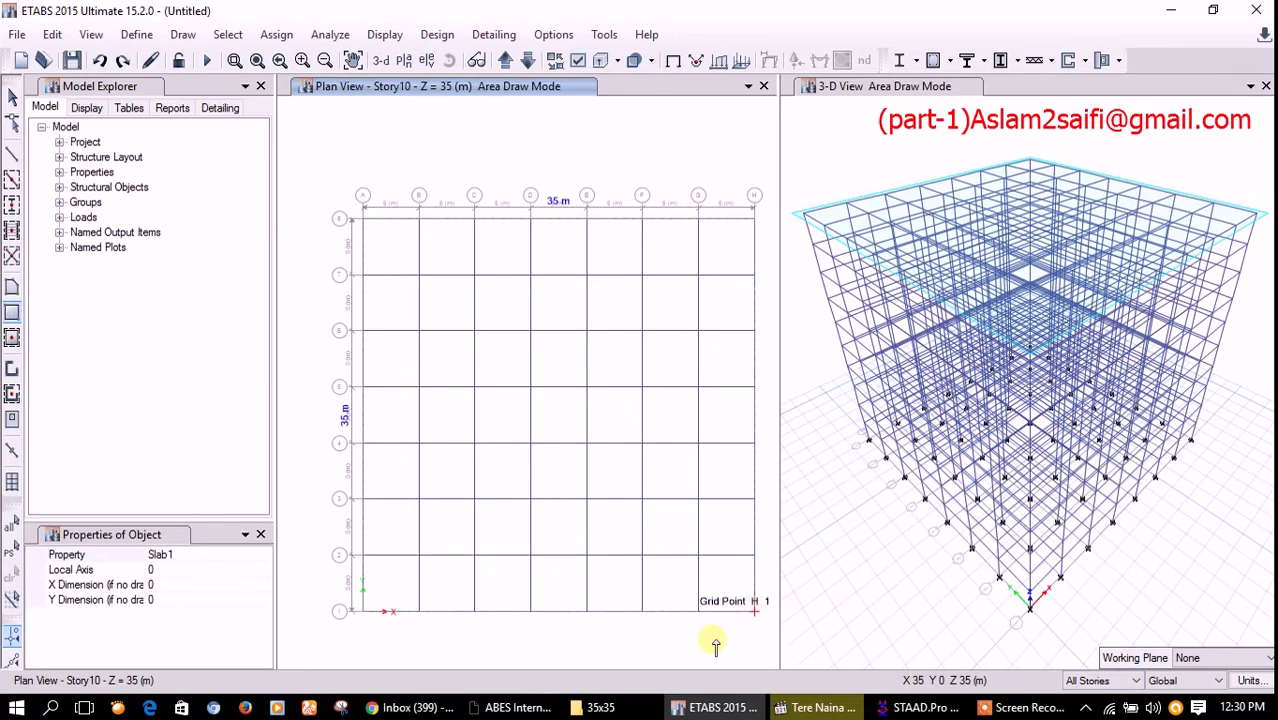
left_click(716, 645)
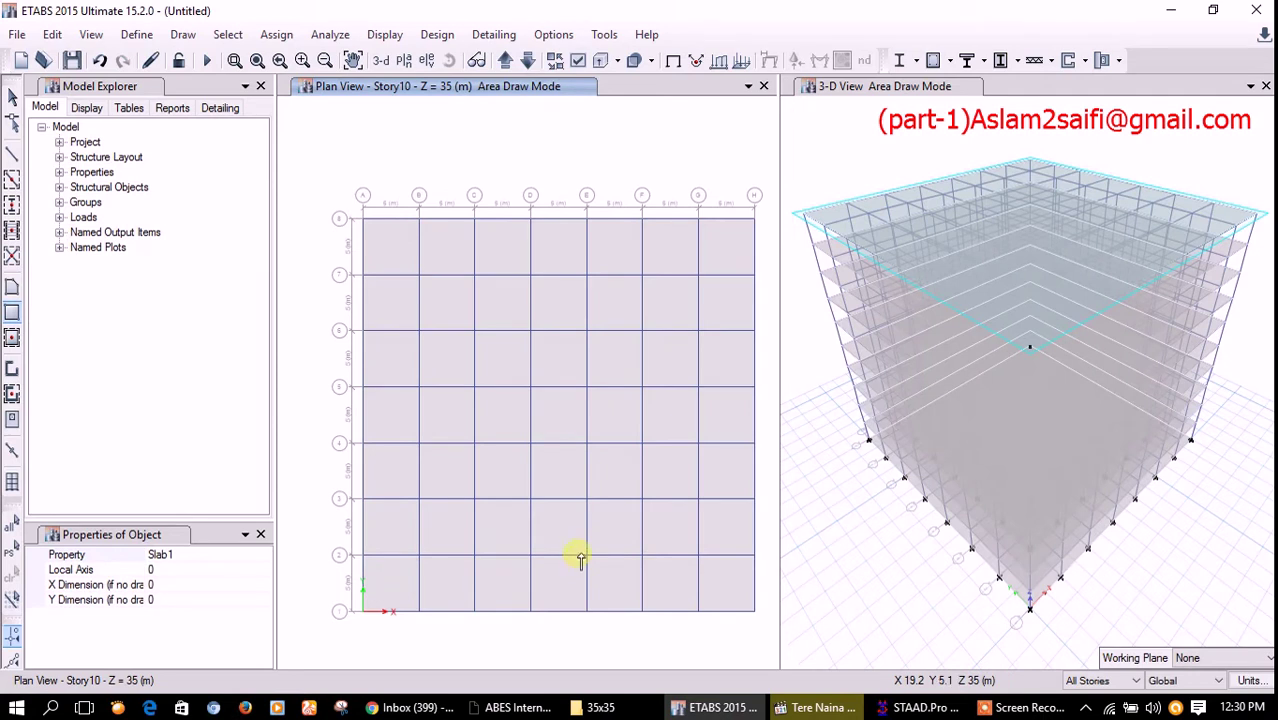
key("Escape")
Step: Show the Base plan with One Story scope and delete the Base-level slab
left_click(404, 60)
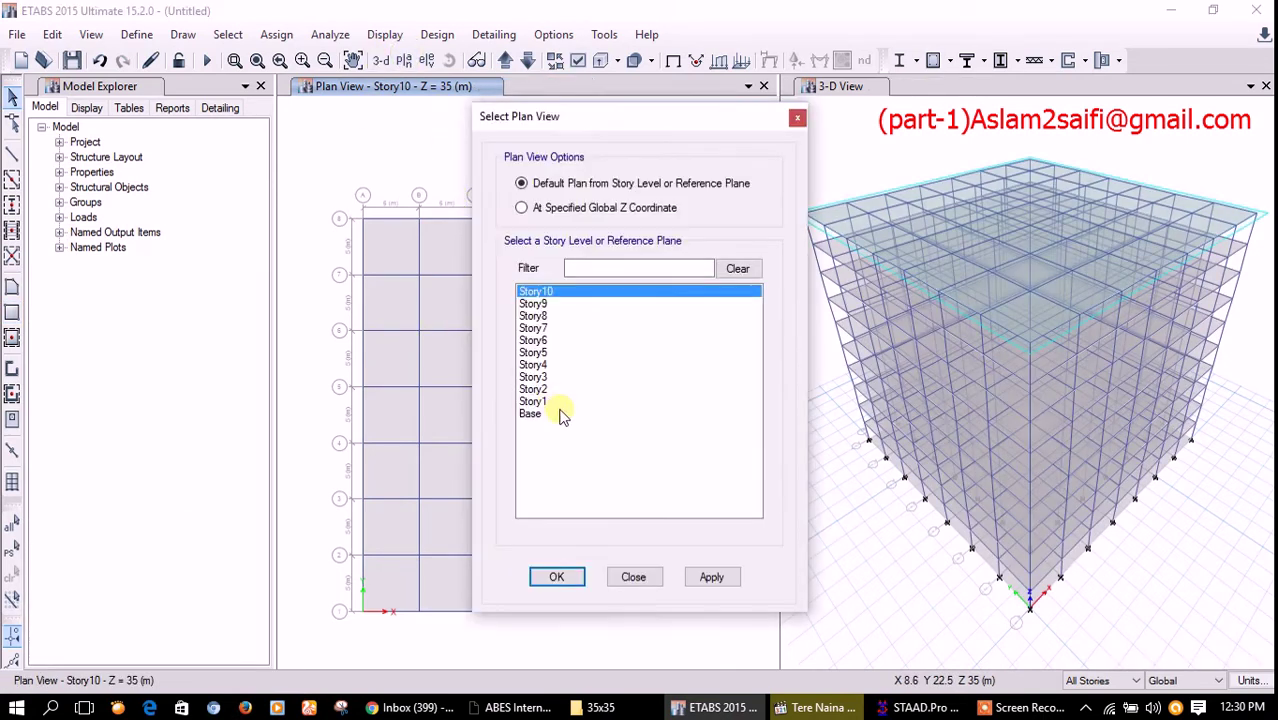
left_click(546, 415)
left_click(556, 577)
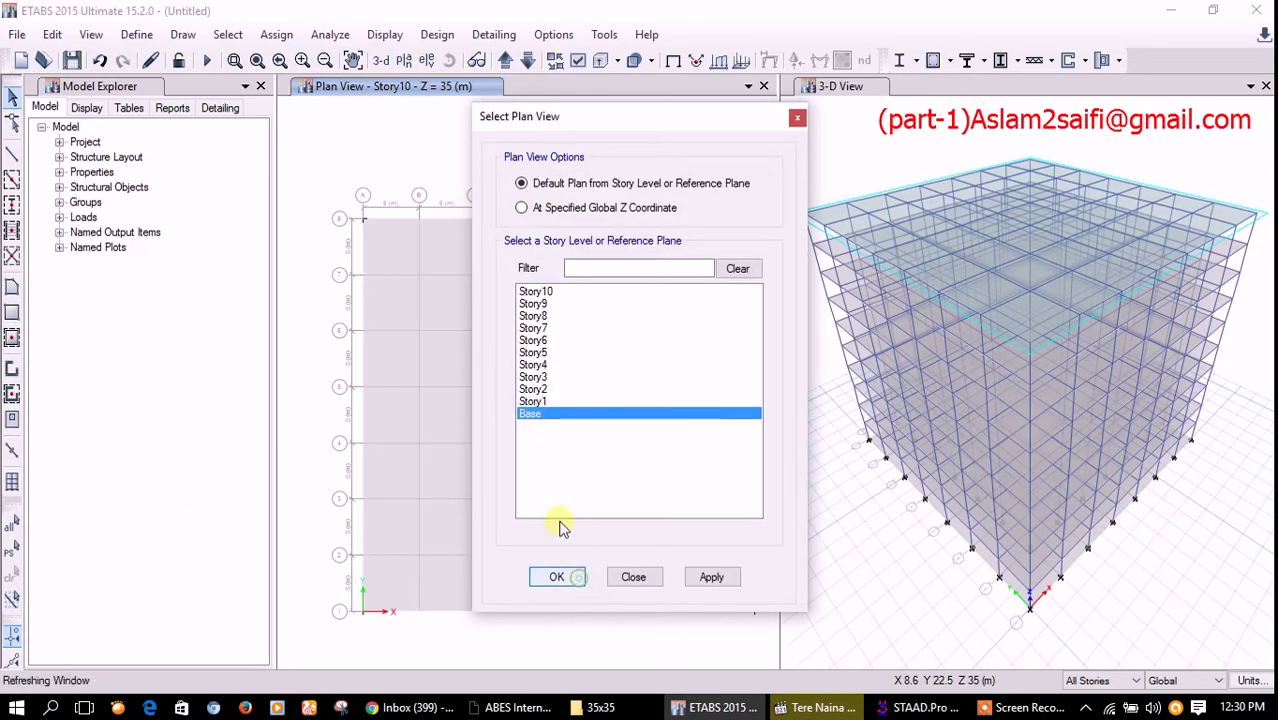
left_click(1090, 680)
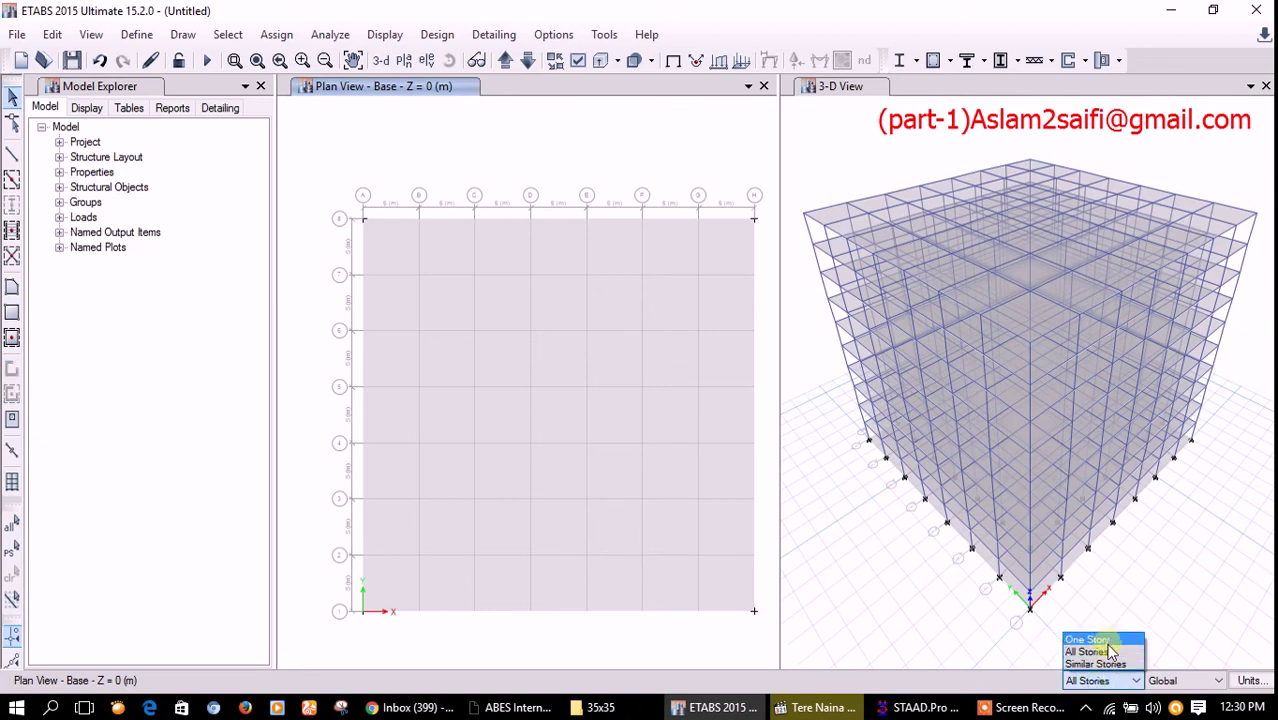
left_click(1100, 639)
left_click_drag(298, 160, 772, 606)
key("Delete")
Step: Return the plan to Story10 and glance at STAAD.Pro's YRANGE 3.5 live load
left_click(405, 58)
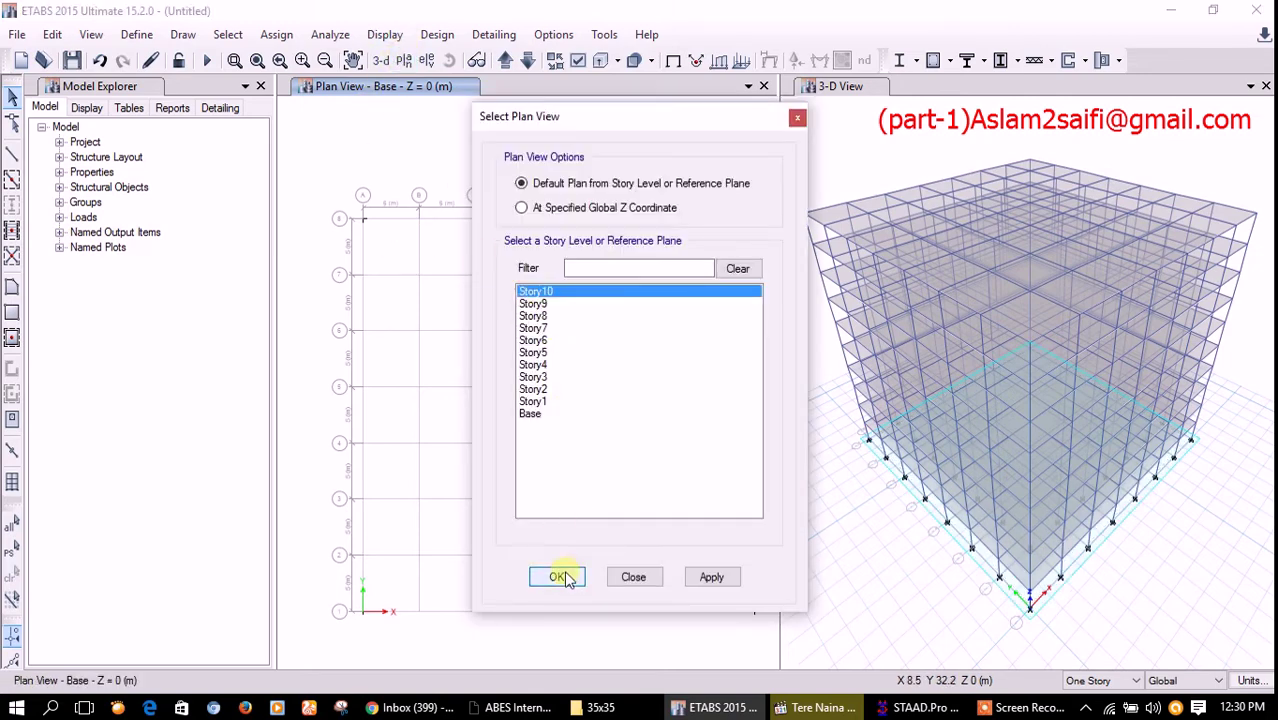
left_click(563, 578)
left_click(905, 706)
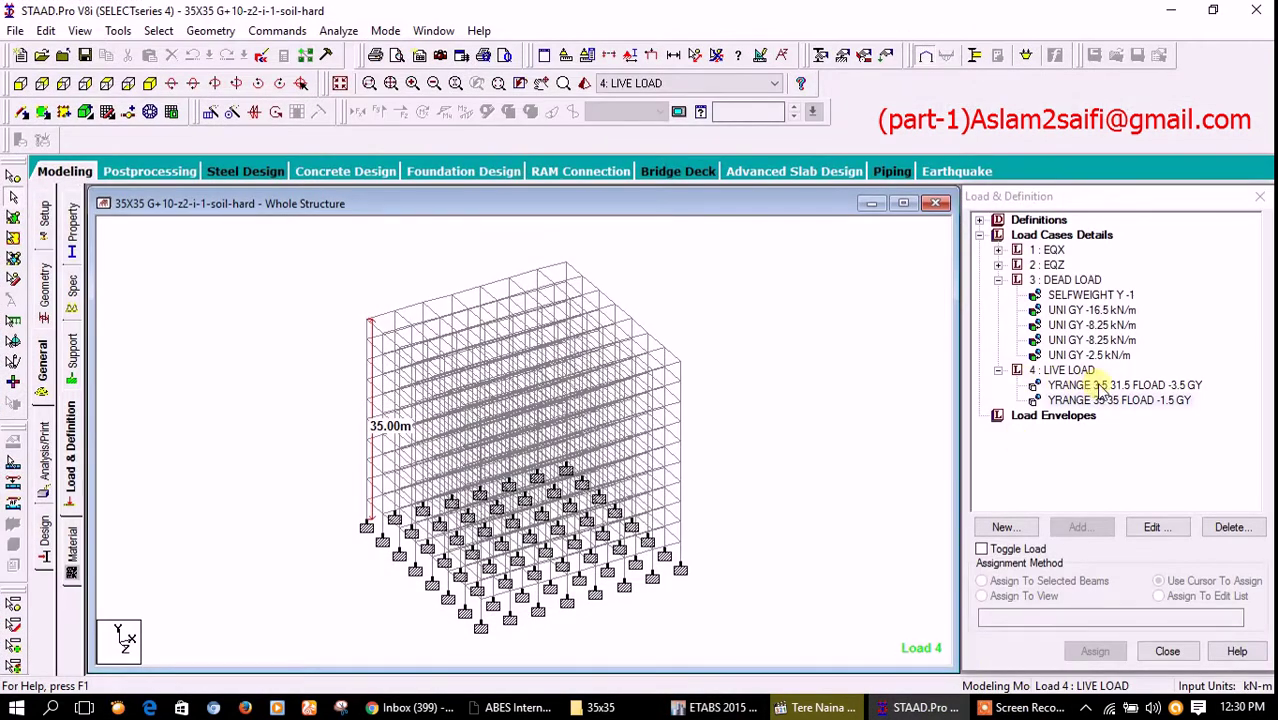
left_click(1100, 386)
key("alt+Tab")
left_click(940, 470)
left_click(1100, 680)
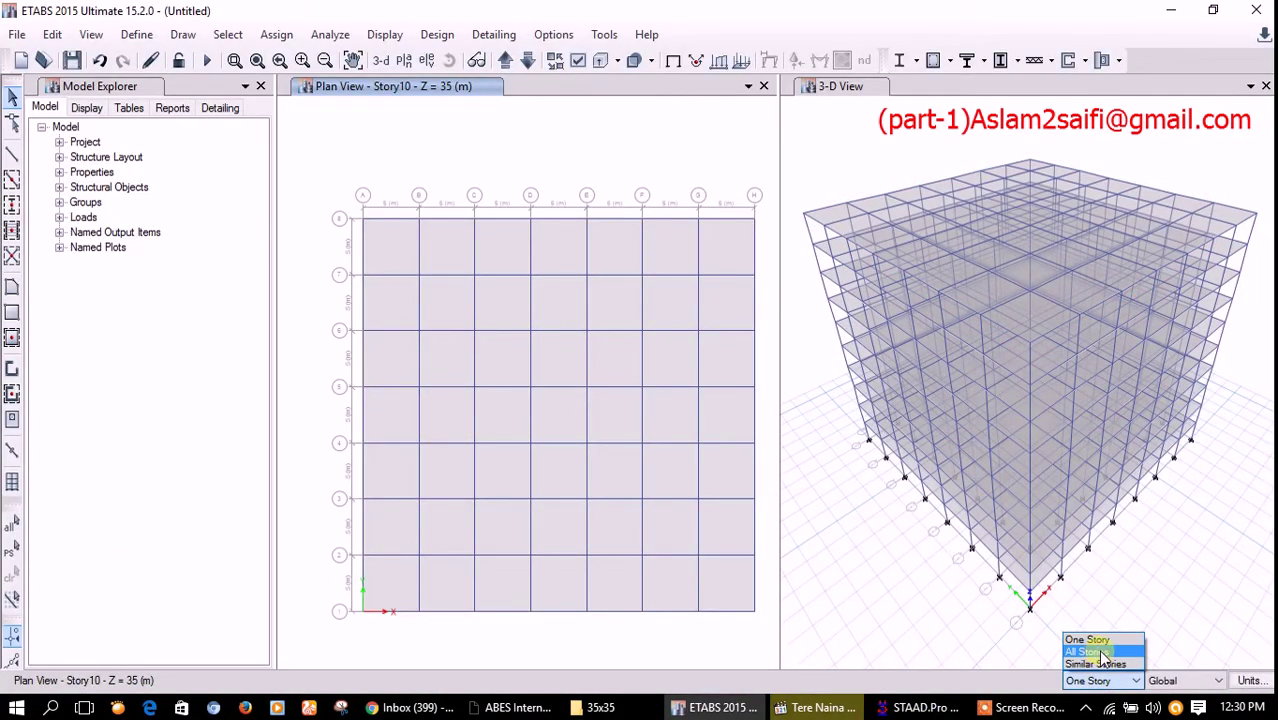
Step: Select 704 joints, 1120 frames and nine floor shells on all storeys, leaving out the Story10 slab
left_click(1095, 645)
left_click_drag(333, 177, 766, 652)
left_click(1100, 680)
left_click(1090, 640)
left_click(618, 358)
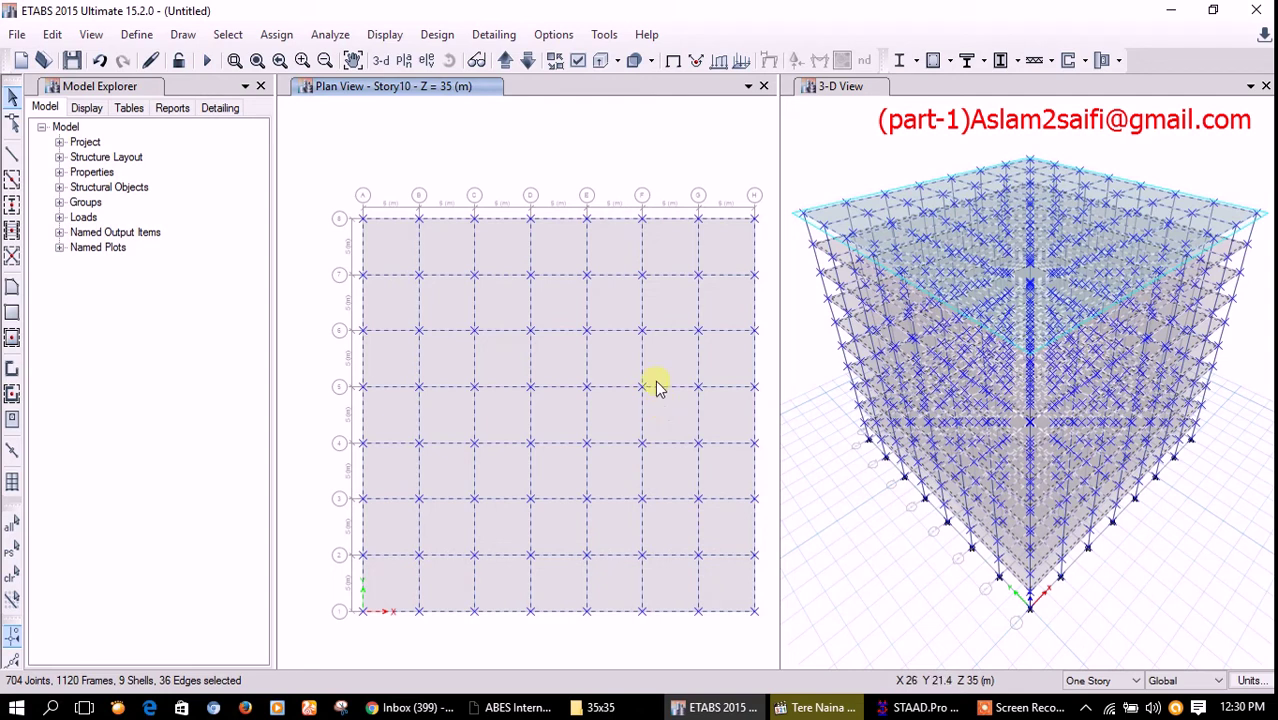
left_click(656, 248)
left_click(655, 248)
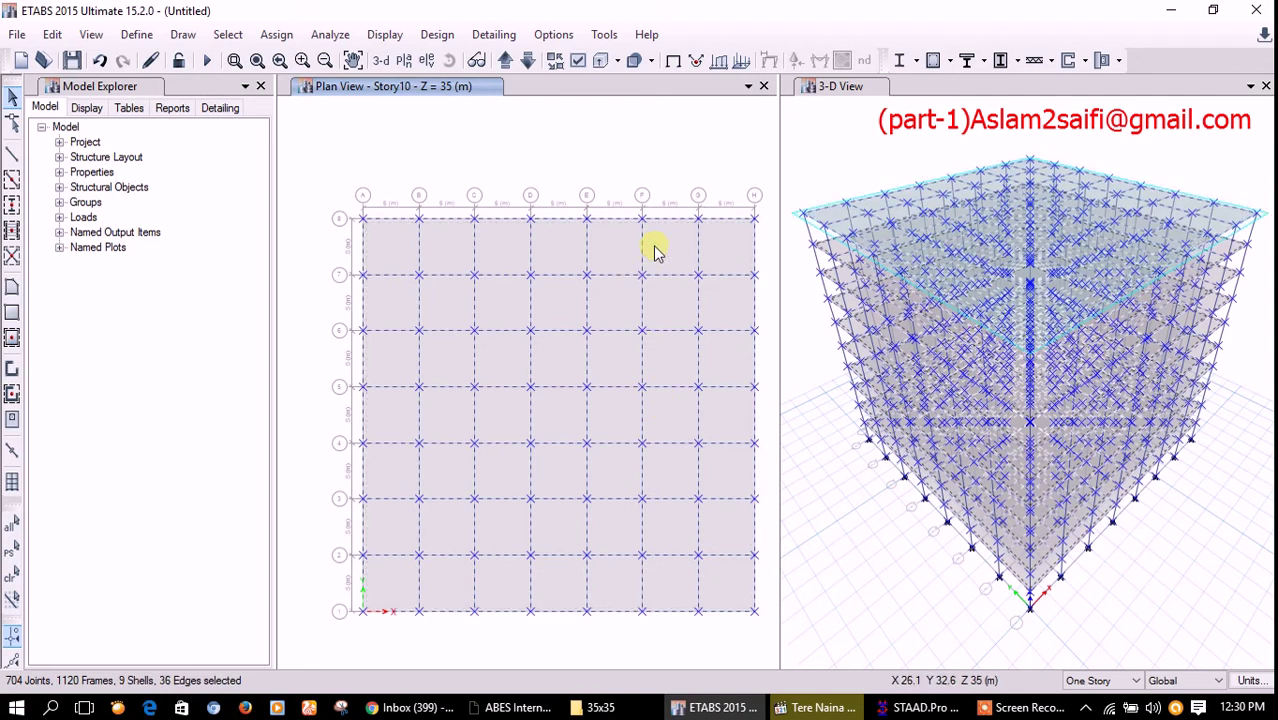
left_click(655, 248)
left_click(655, 248)
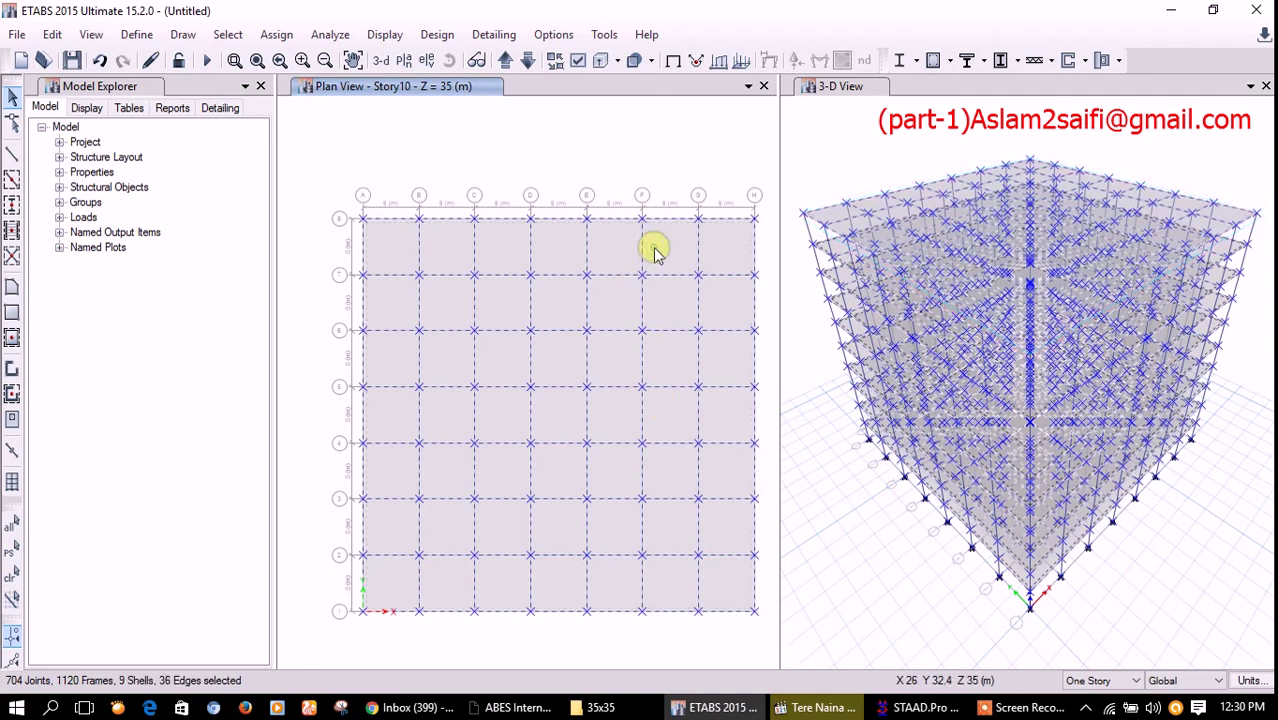
left_click(267, 37)
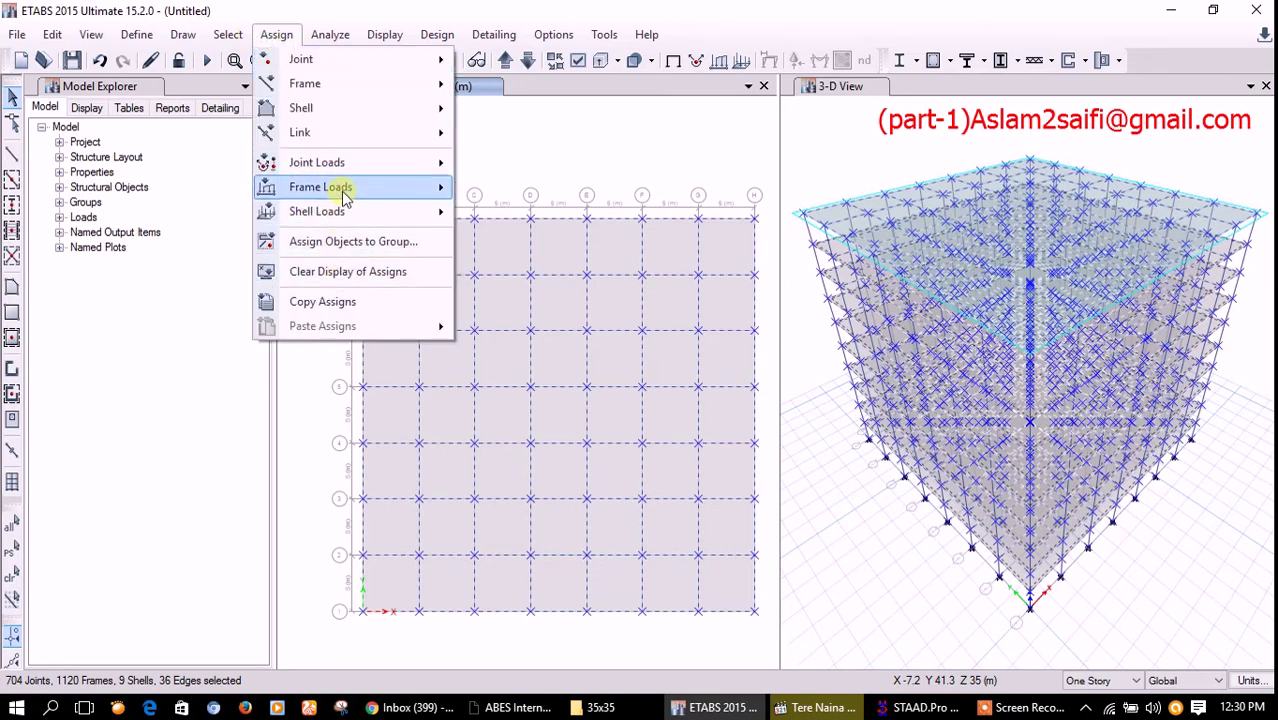
Step: Enter 3.5 kN/m² gravity under Dead in the uniform shell load dialog, comparing with STAAD.Pro
left_click(518, 240)
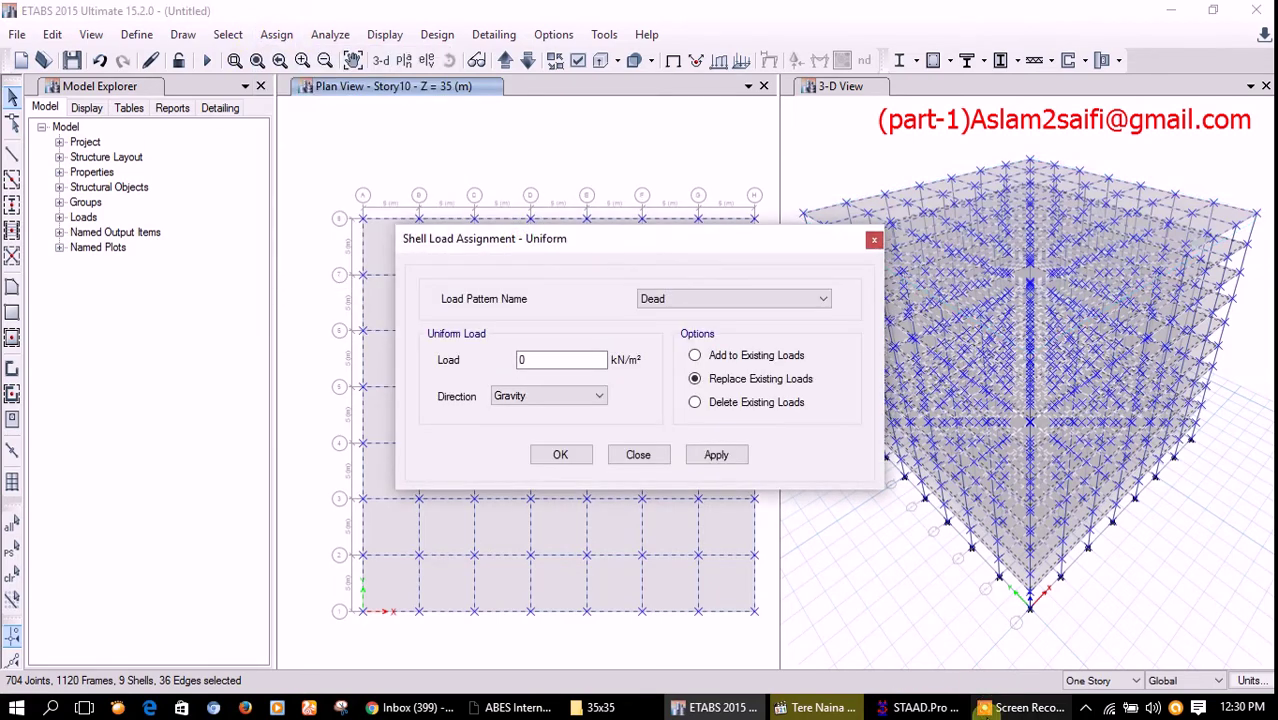
left_click(948, 708)
left_click(920, 707)
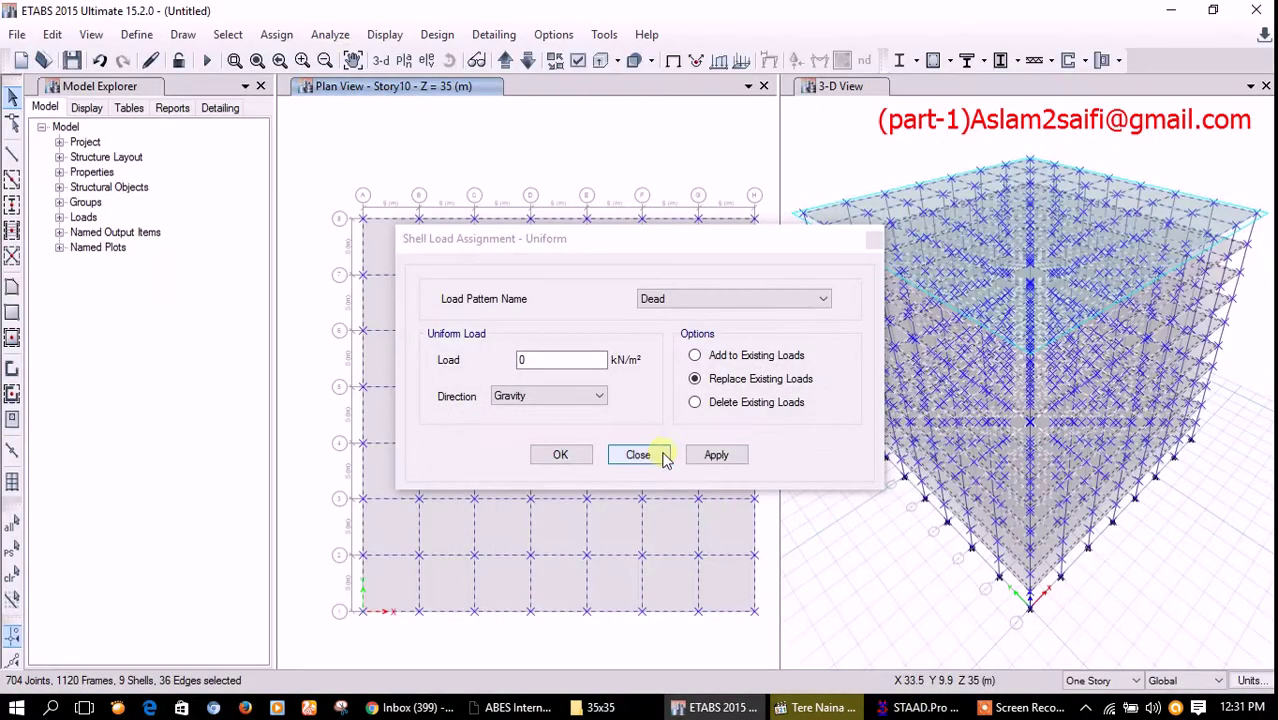
double_click(546, 360)
type("3.5")
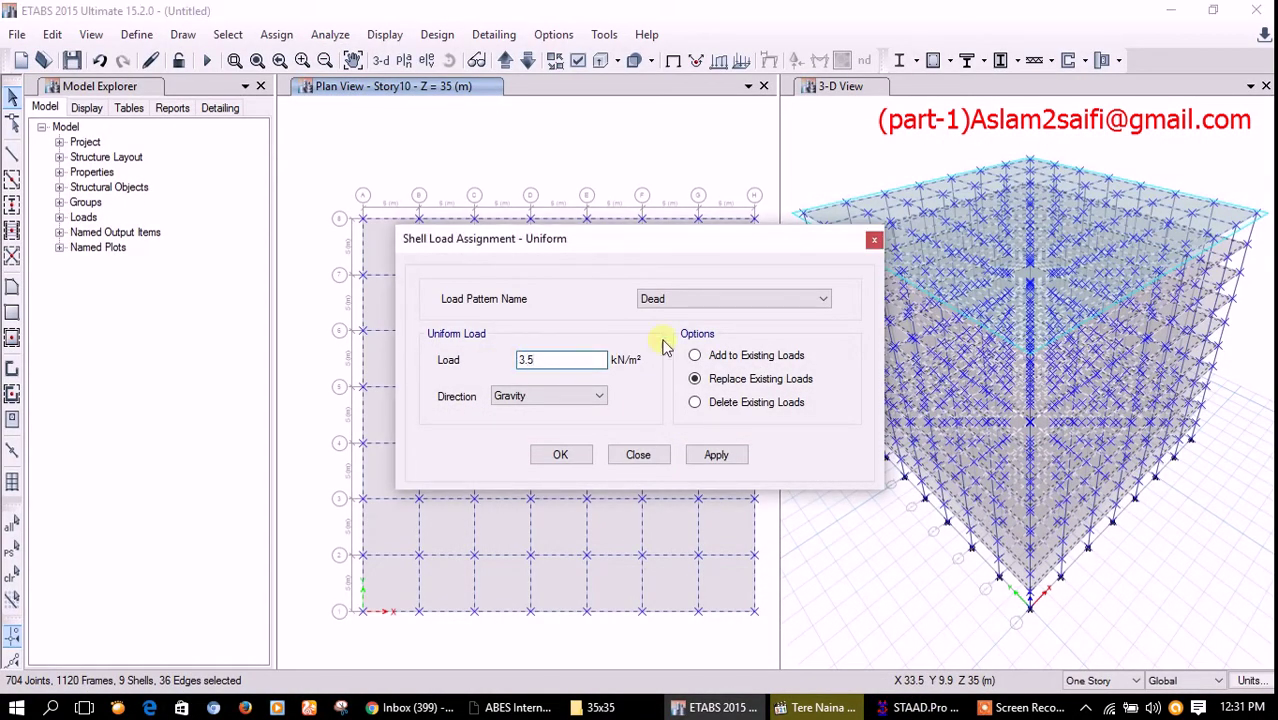
left_click(710, 298)
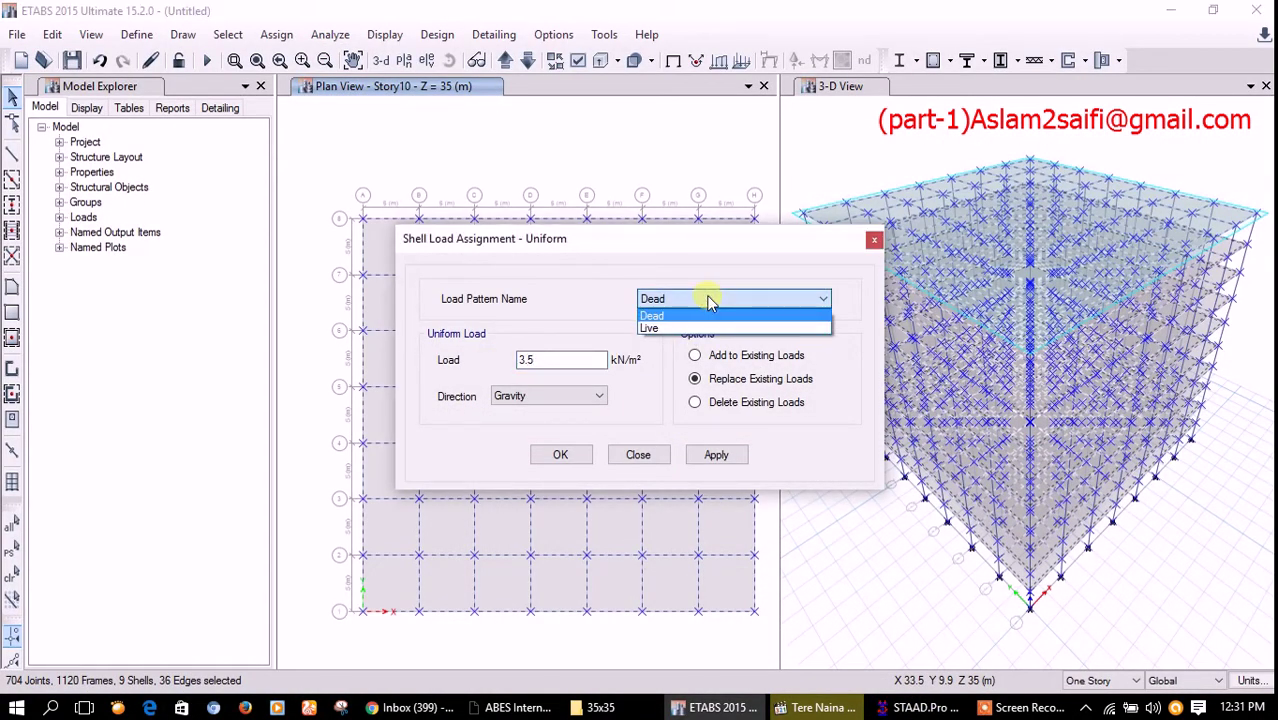
left_click(710, 298)
left_click(928, 707)
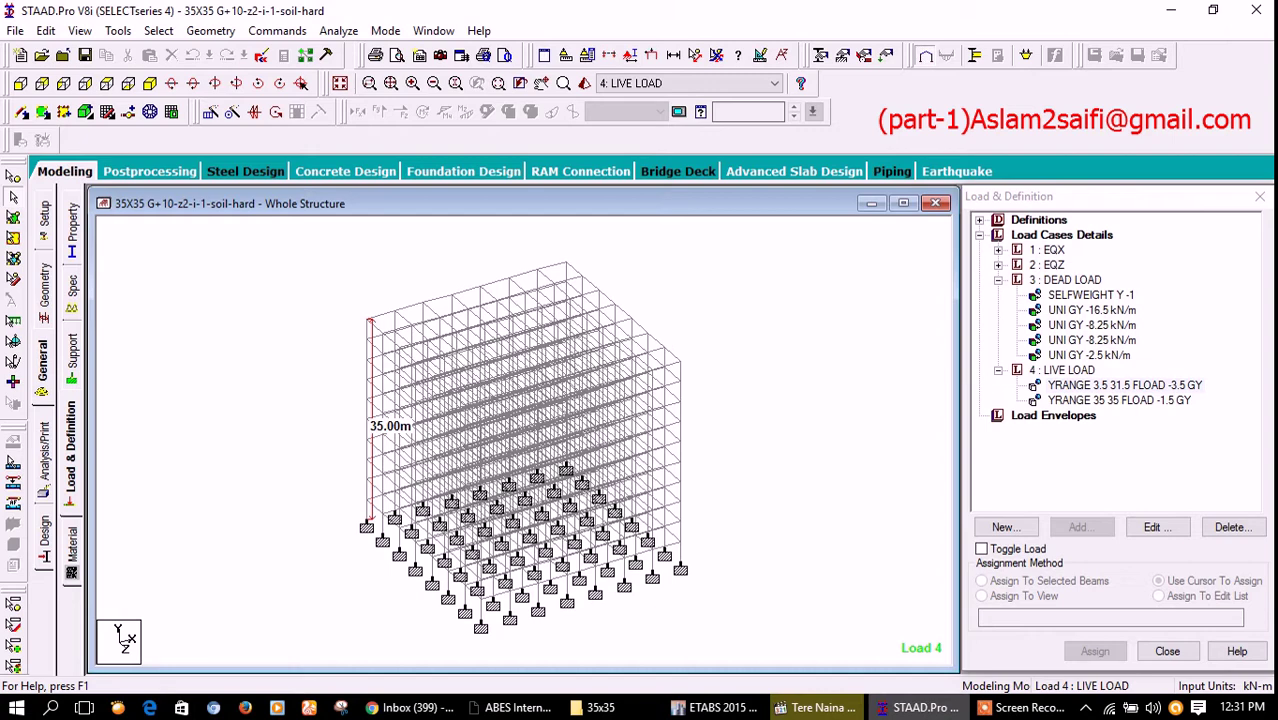
left_click(951, 710)
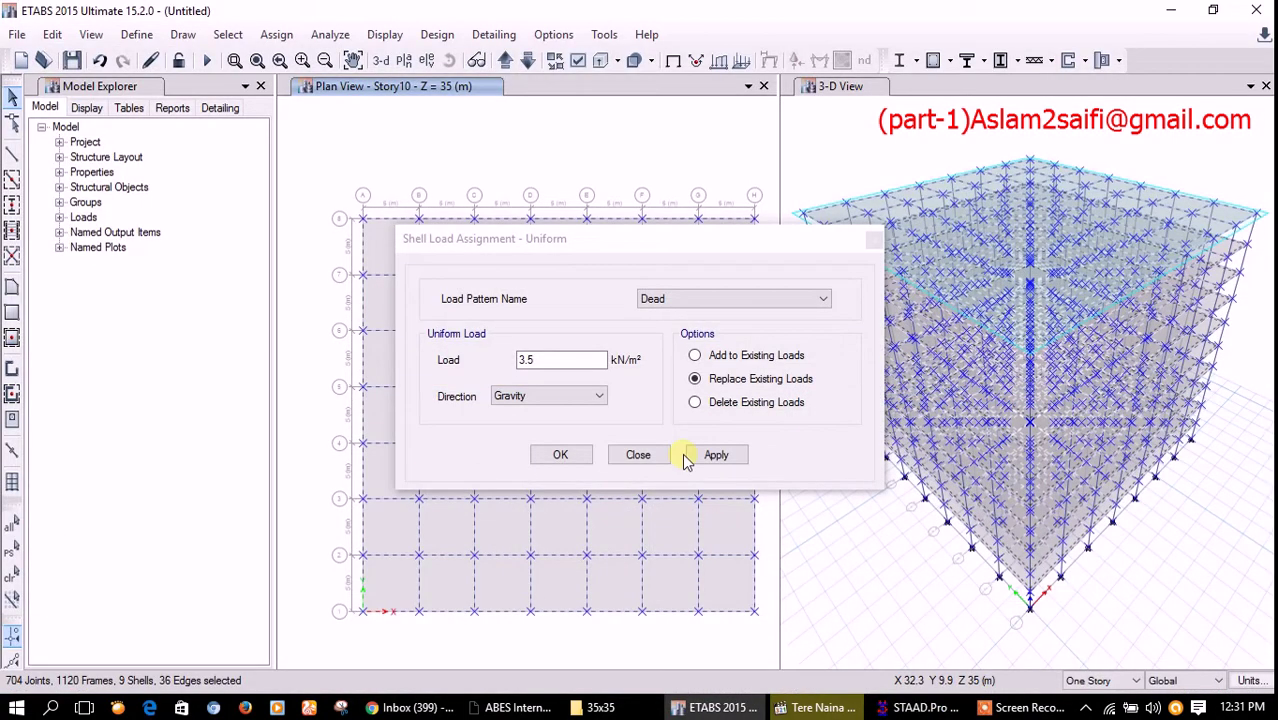
Step: Apply the 3.5 kN/m² Dead slab load and display shell loads, confirming 3.5 on Story9
left_click(580, 456)
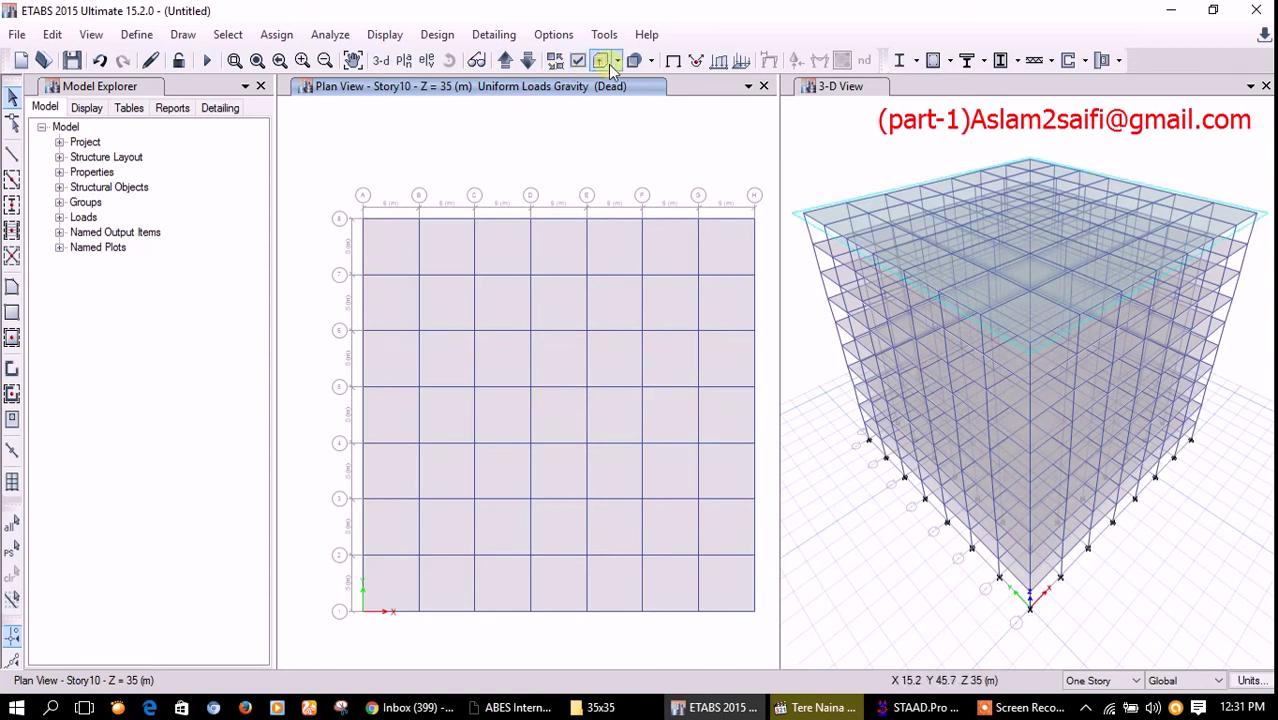
left_click(741, 60)
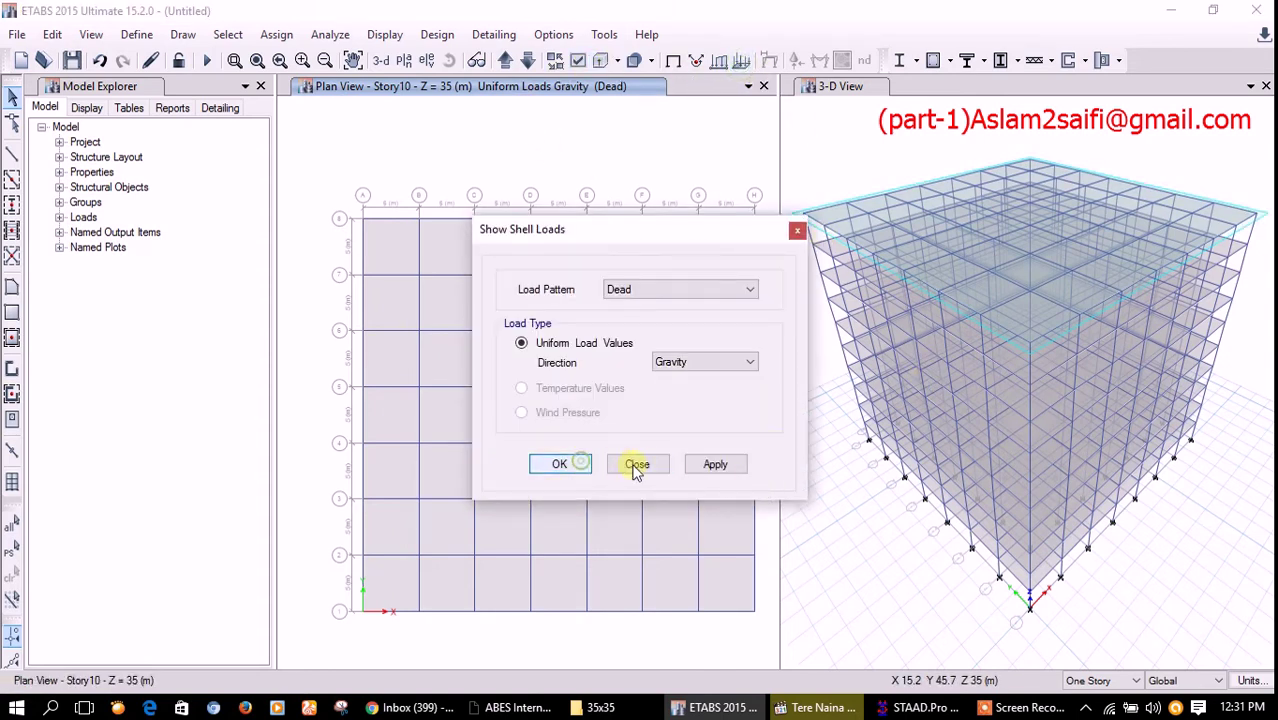
left_click(636, 466)
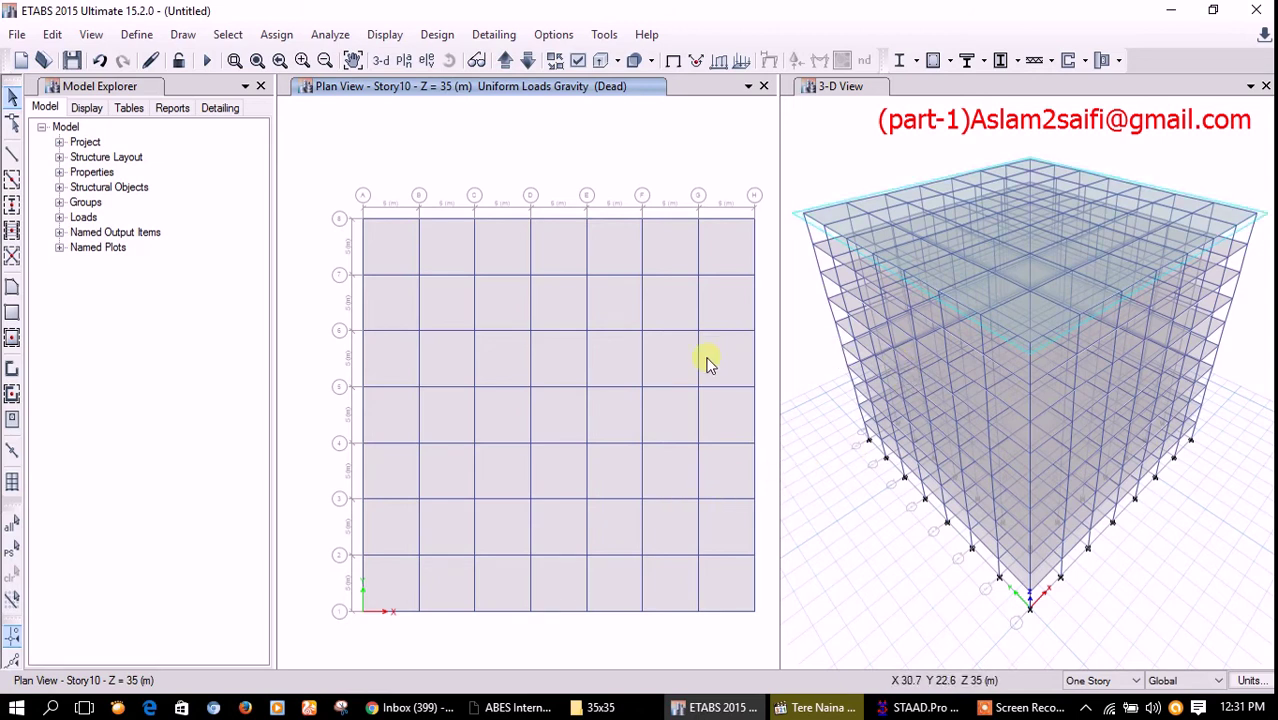
left_click(527, 61)
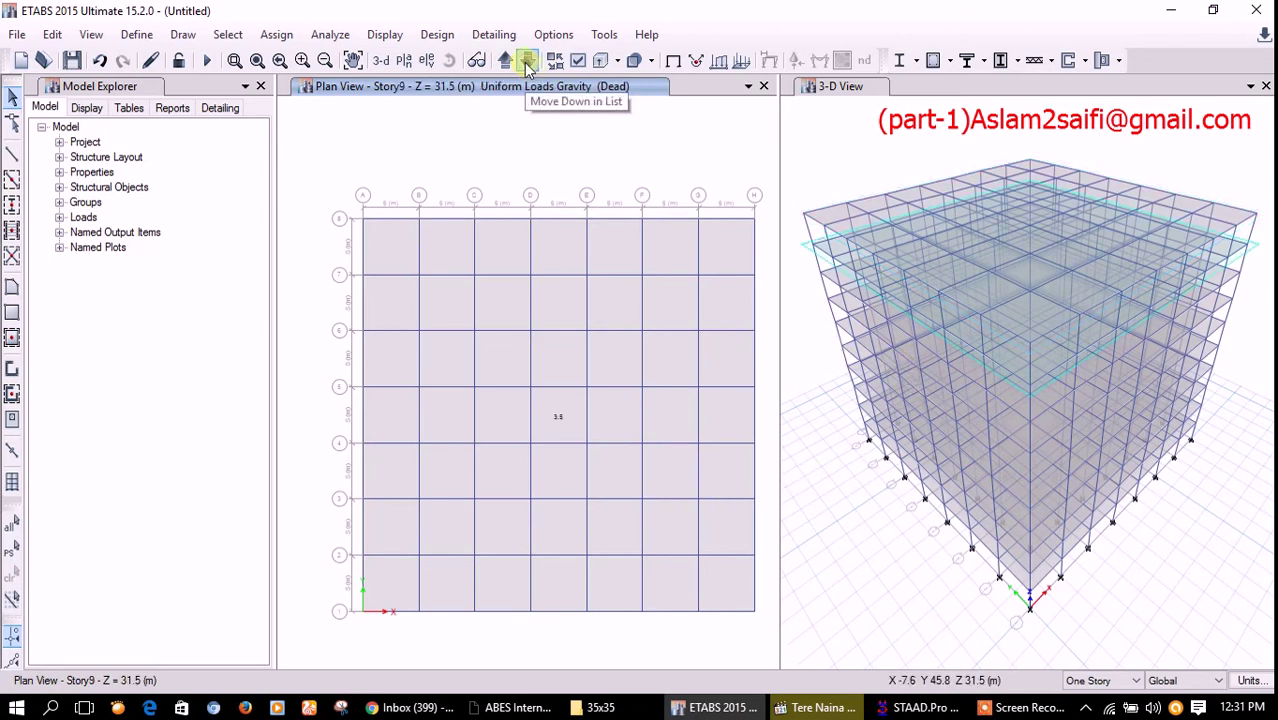
left_click(505, 60)
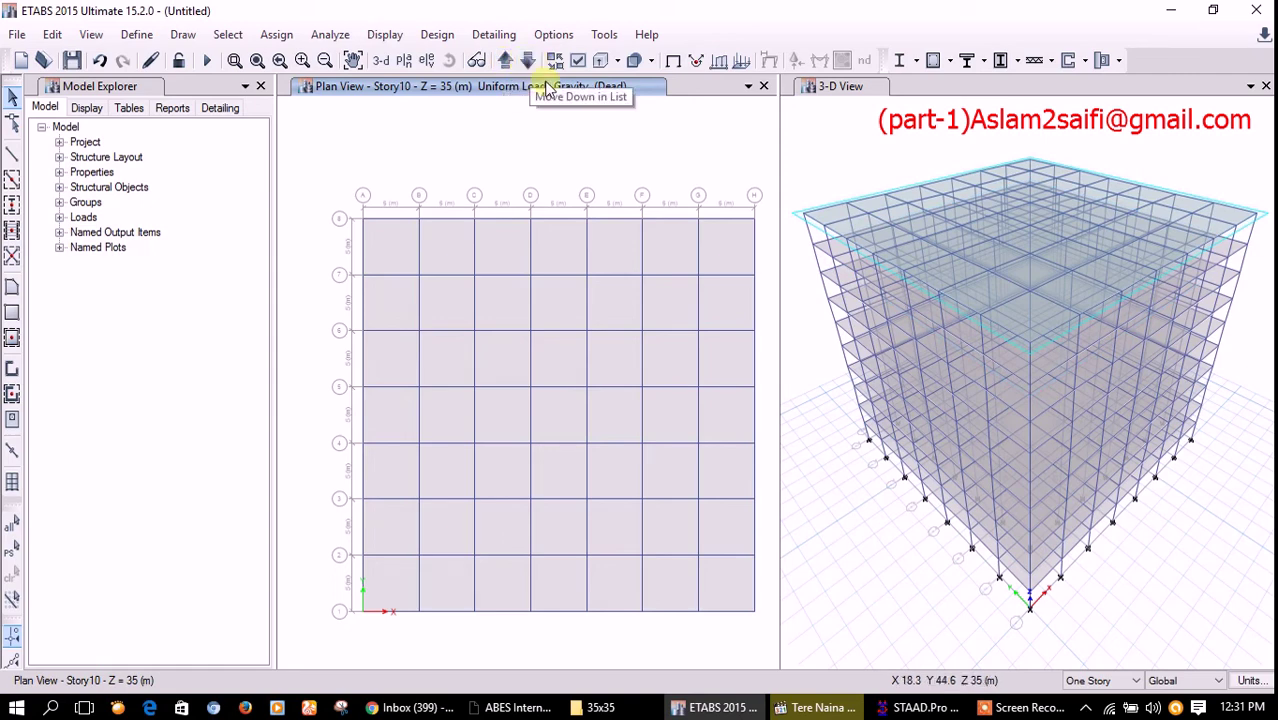
left_click(930, 707)
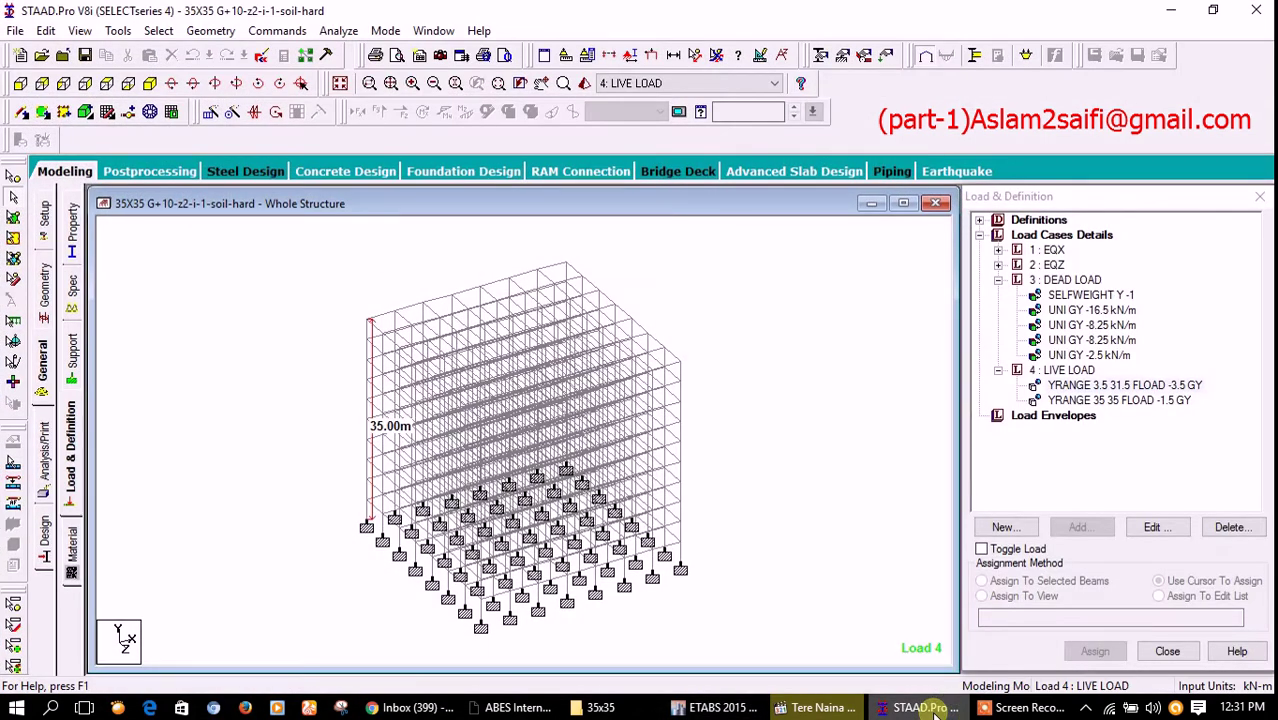
left_click(930, 707)
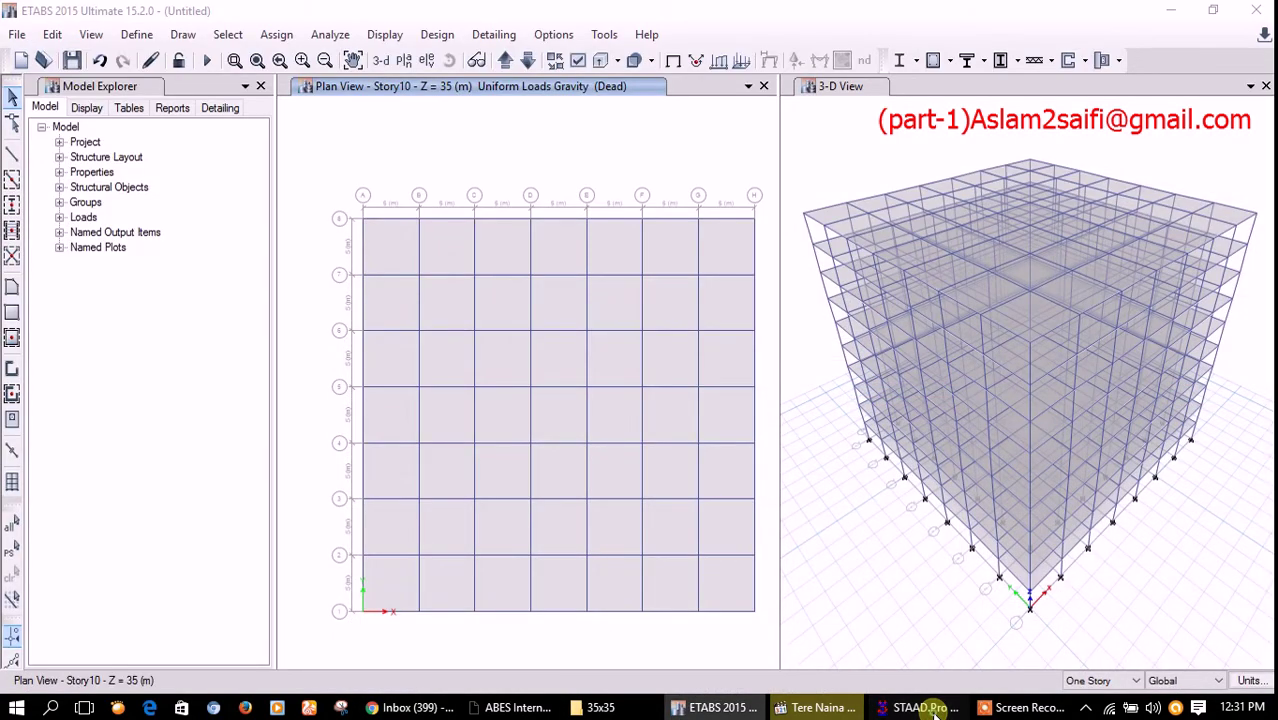
Step: Select all 10 floor slab shells using All Stories scope, then restore One Story scope
left_click(930, 707)
left_click(930, 707)
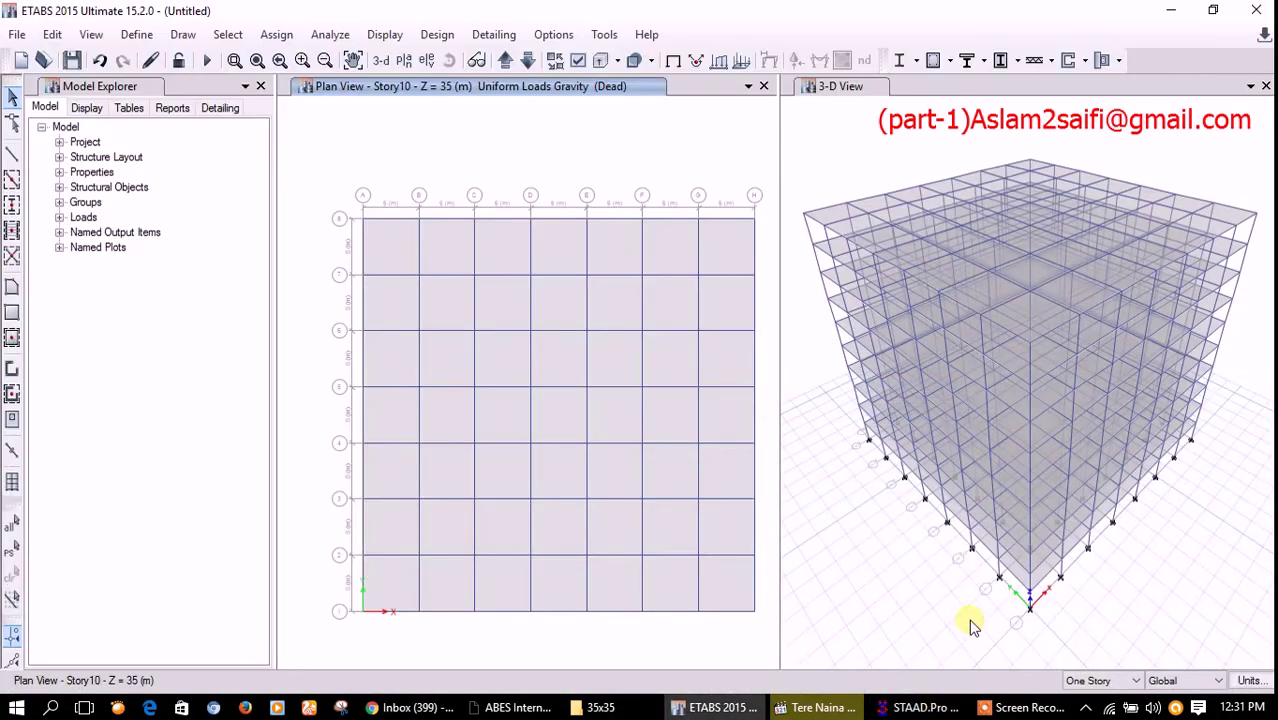
left_click(1104, 681)
left_click(1097, 664)
left_click(1105, 680)
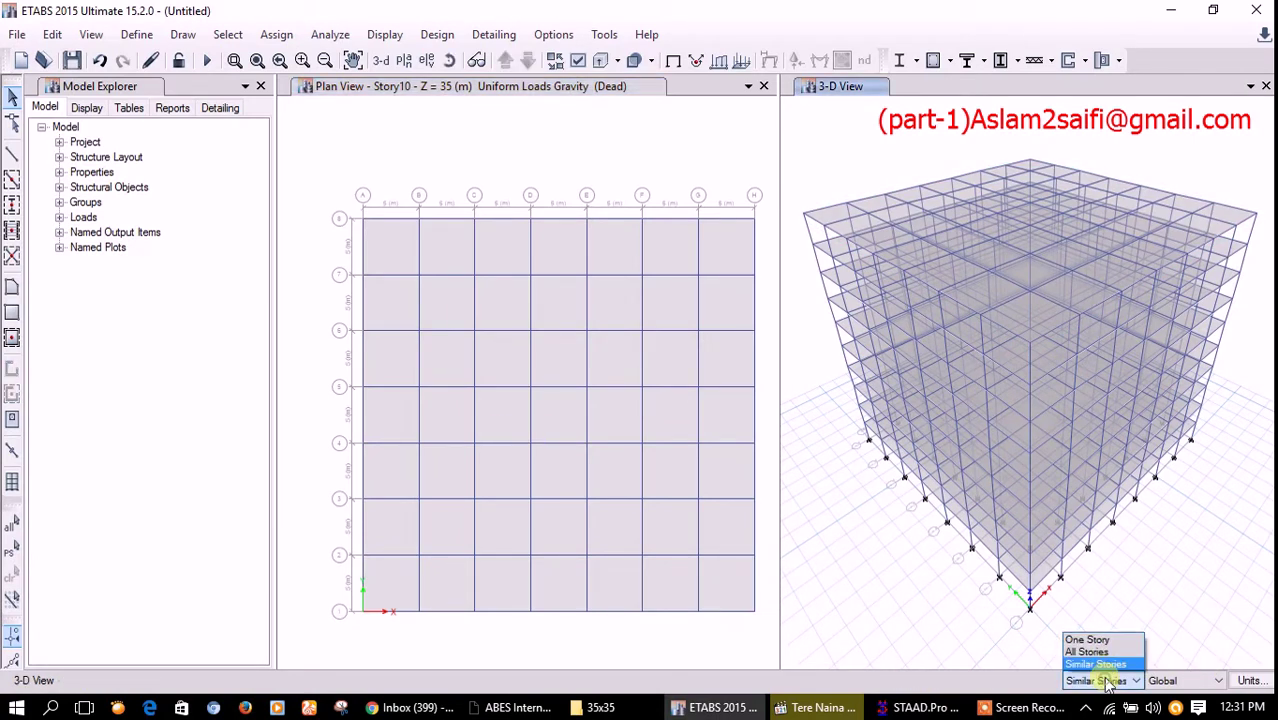
left_click(1103, 652)
left_click(566, 358)
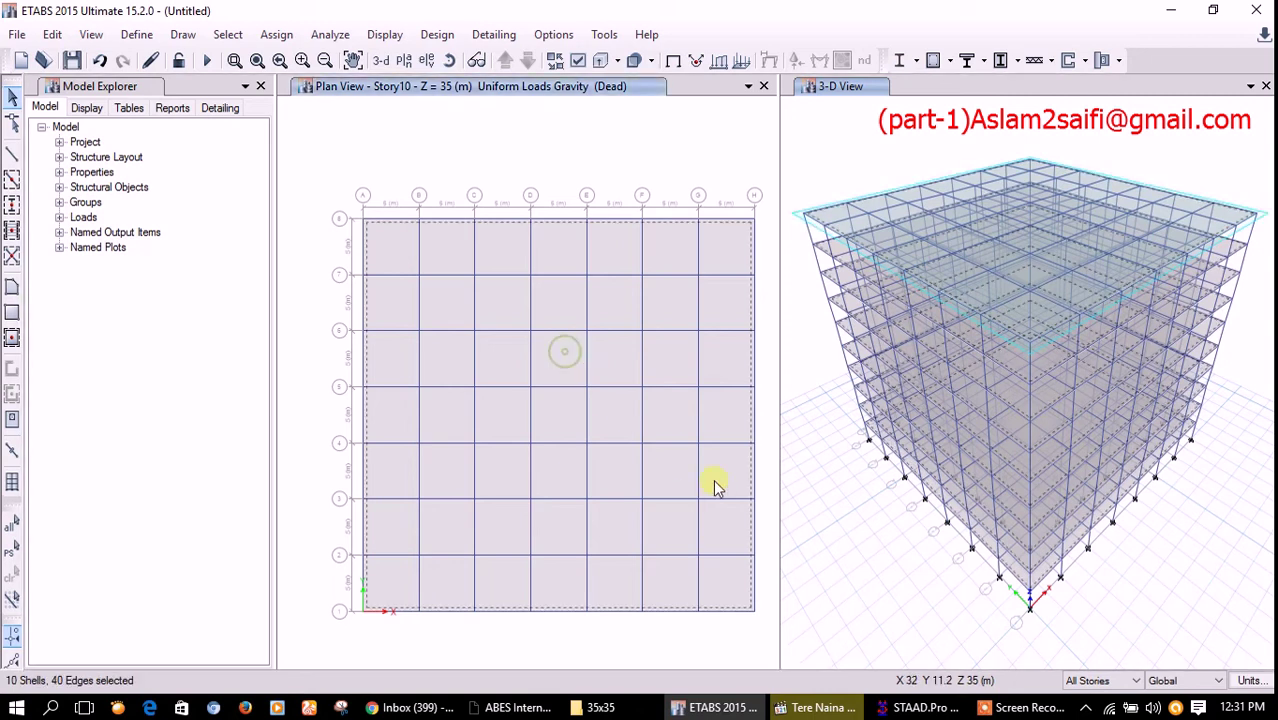
left_click(1088, 681)
left_click(1085, 652)
left_click(1092, 681)
left_click(1090, 640)
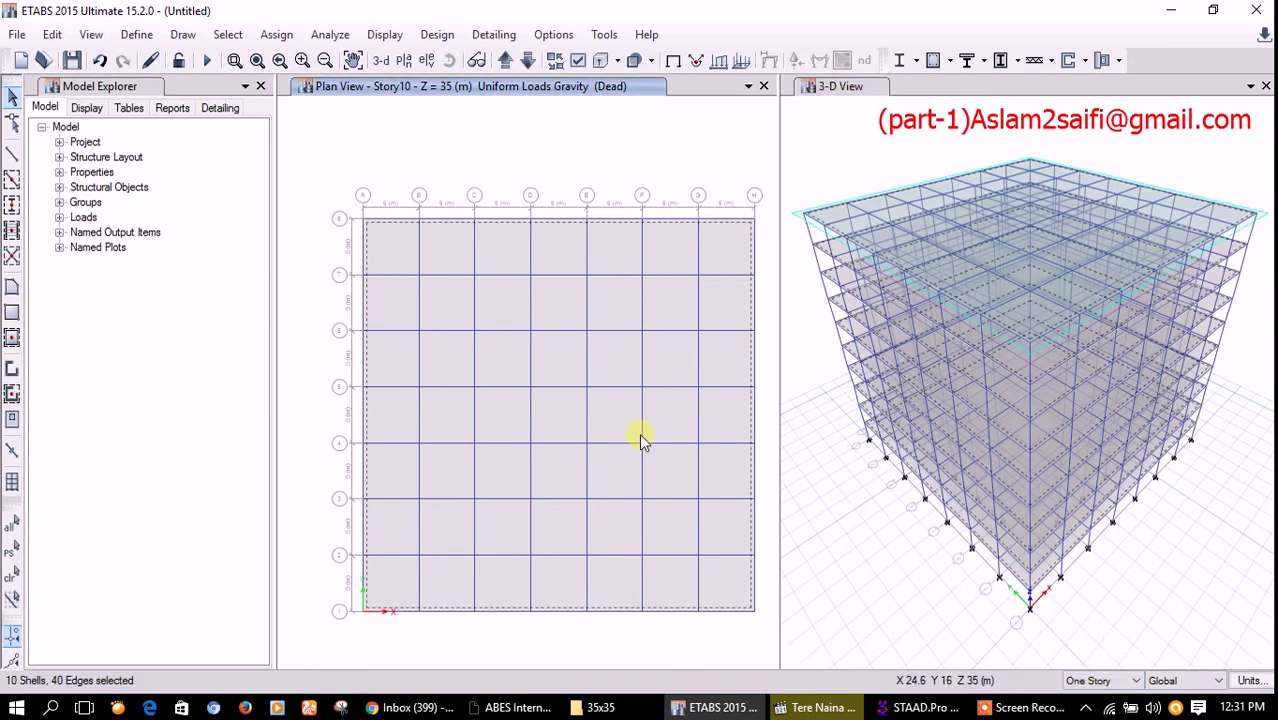